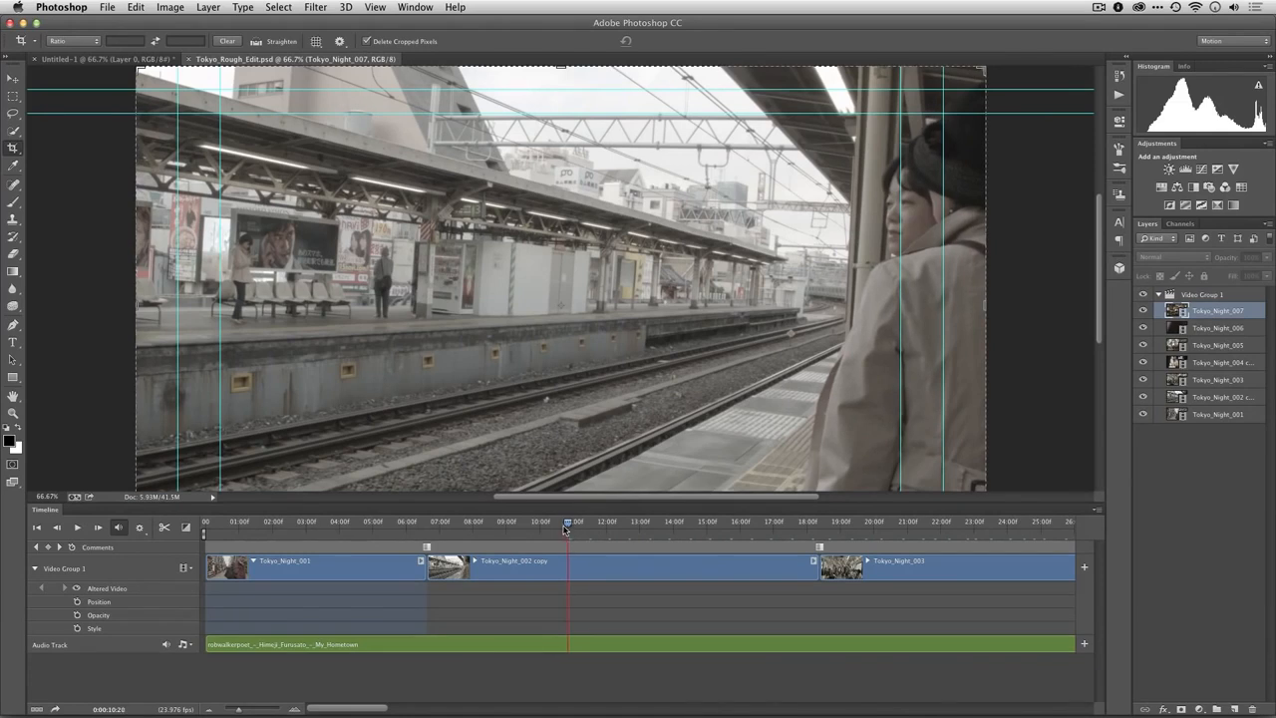
Return the playhead to the start of the timeline and collapse the Video Group 1 track
left_click_drag(565, 528, 190, 555)
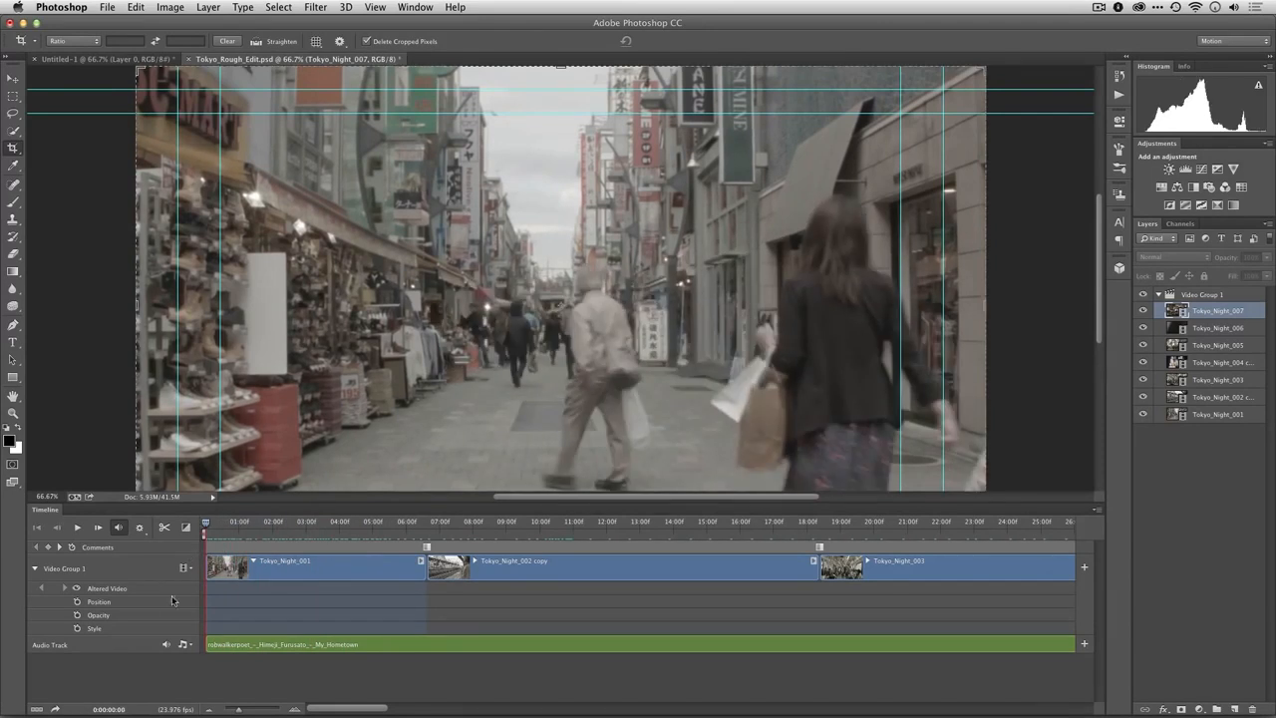
left_click(33, 568)
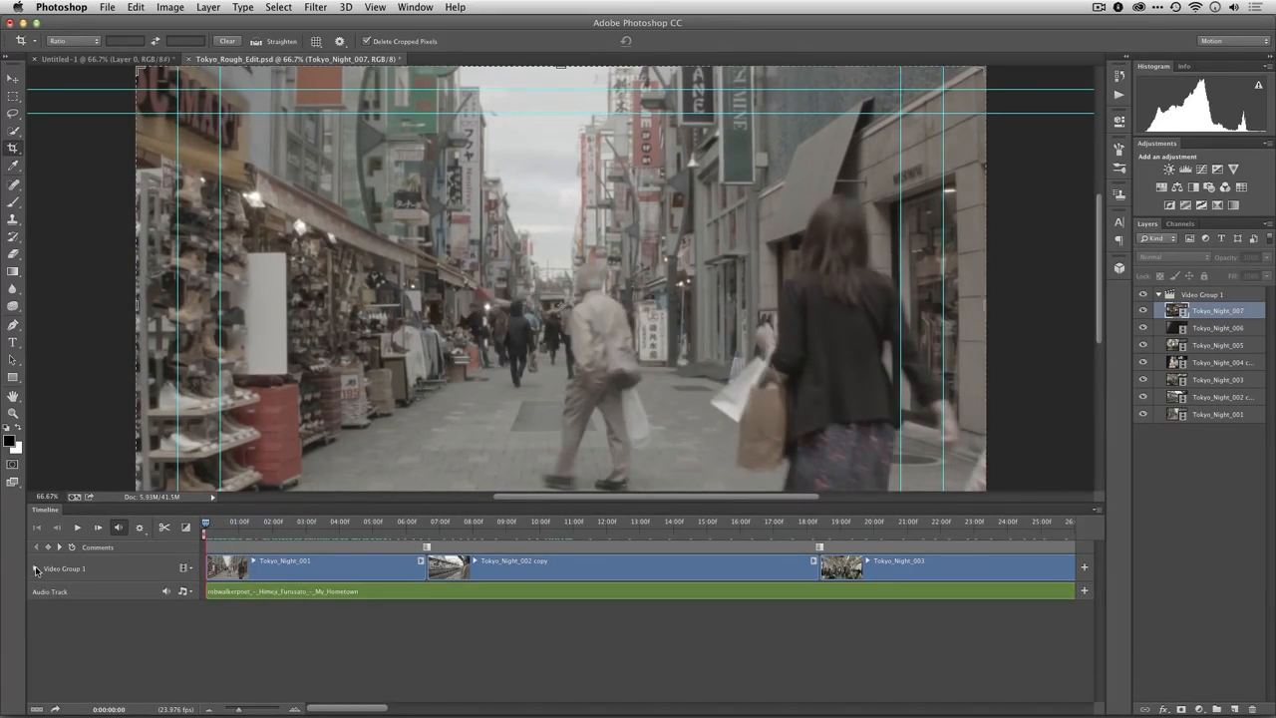
left_click_drag(239, 710, 235, 711)
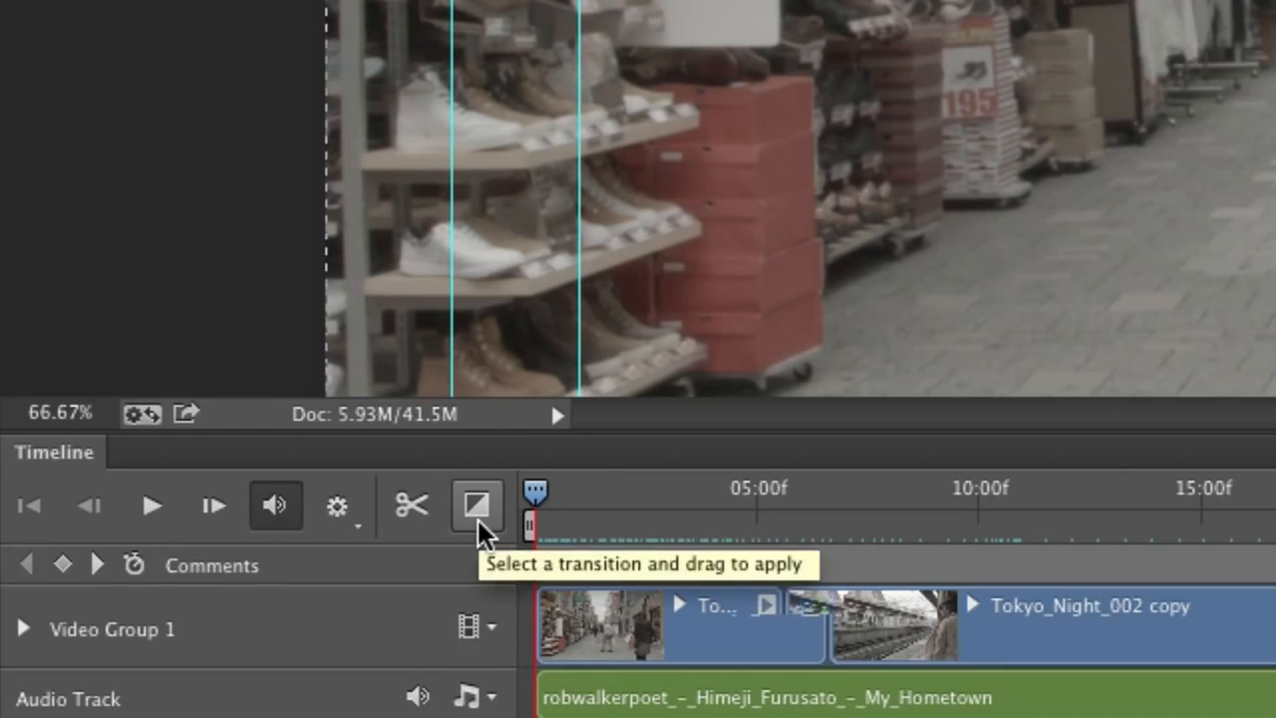
Apply a 1 s Fade With Black transition to the start of the first clip and play it back
left_click(476, 507)
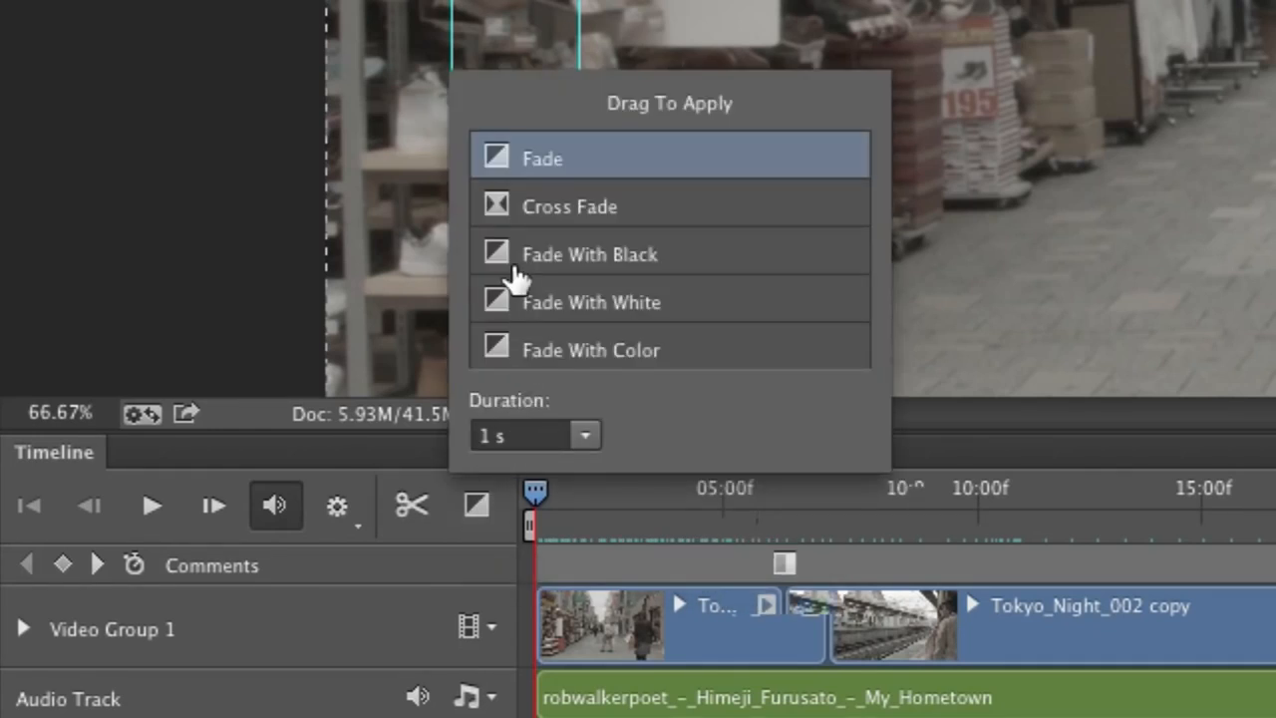
mouse_move(501, 256)
left_mouse_down()
mouse_move(564, 561)
mouse_move(561, 638)
left_mouse_up()
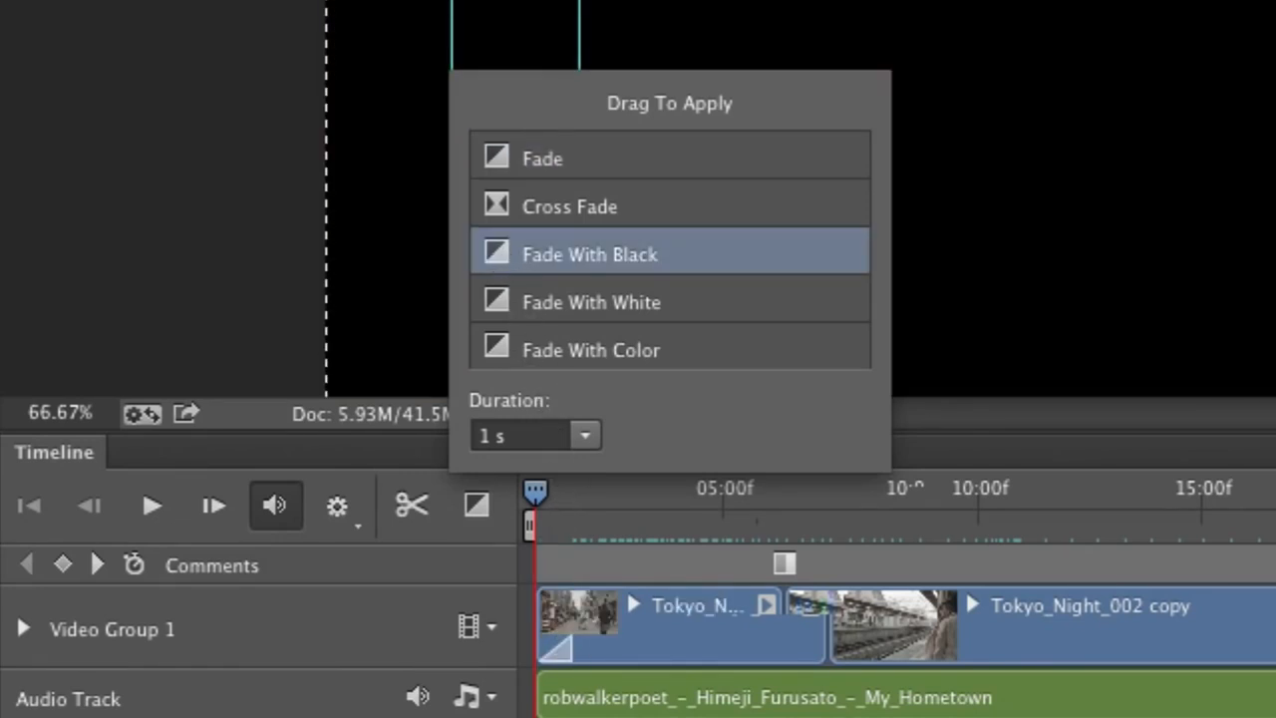
key("Escape")
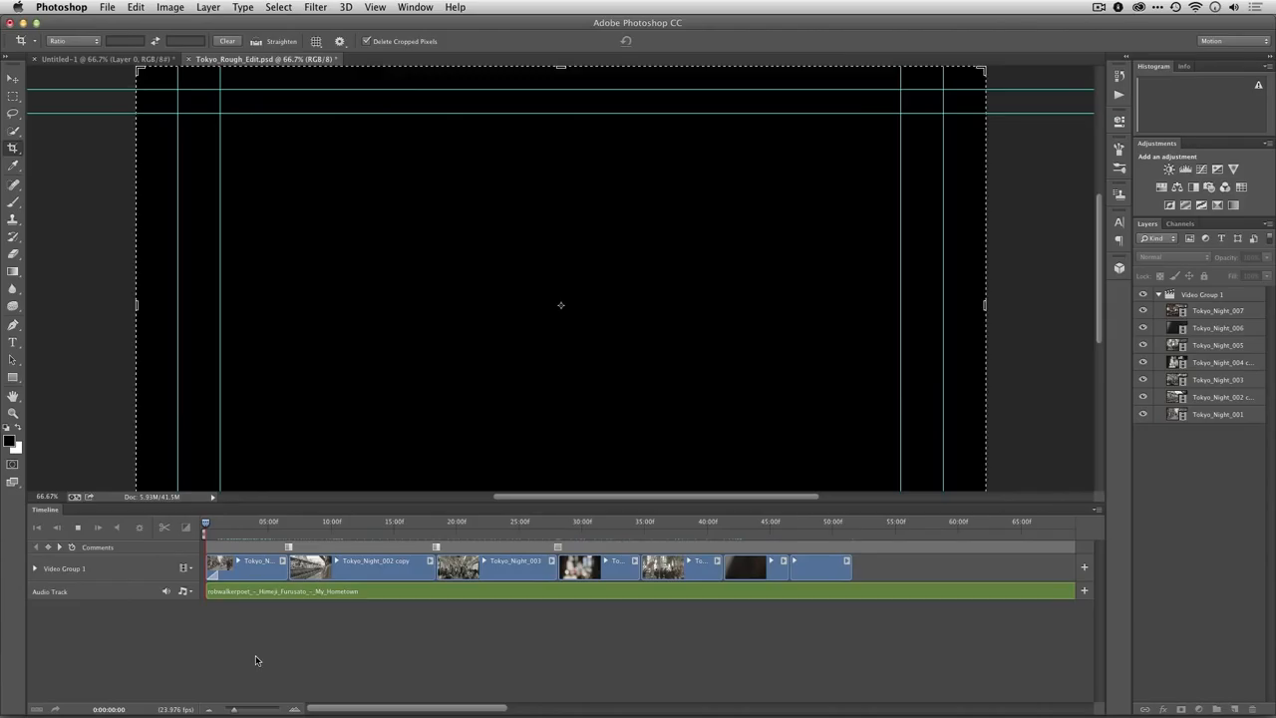
key("space")
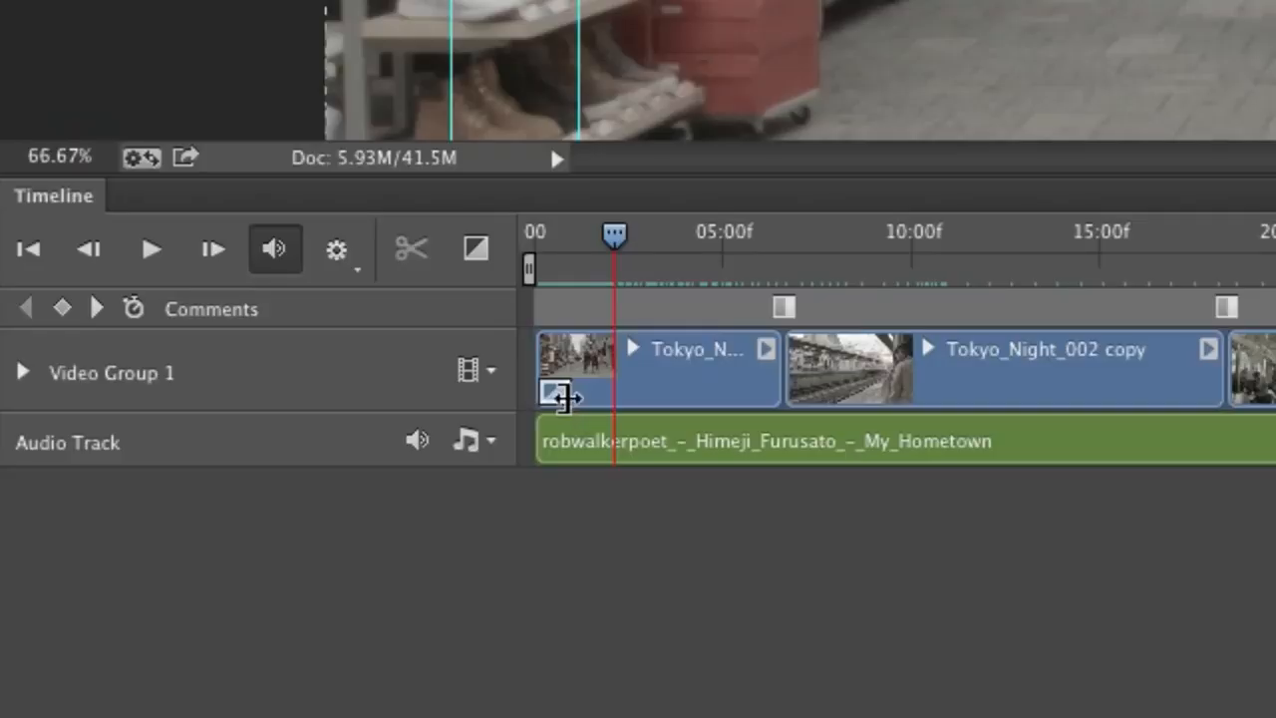
Lengthen the opening fade to about 2 seconds and play it back from the start of the timeline
left_click_drag(563, 397, 624, 404)
left_click_drag(614, 238, 491, 243)
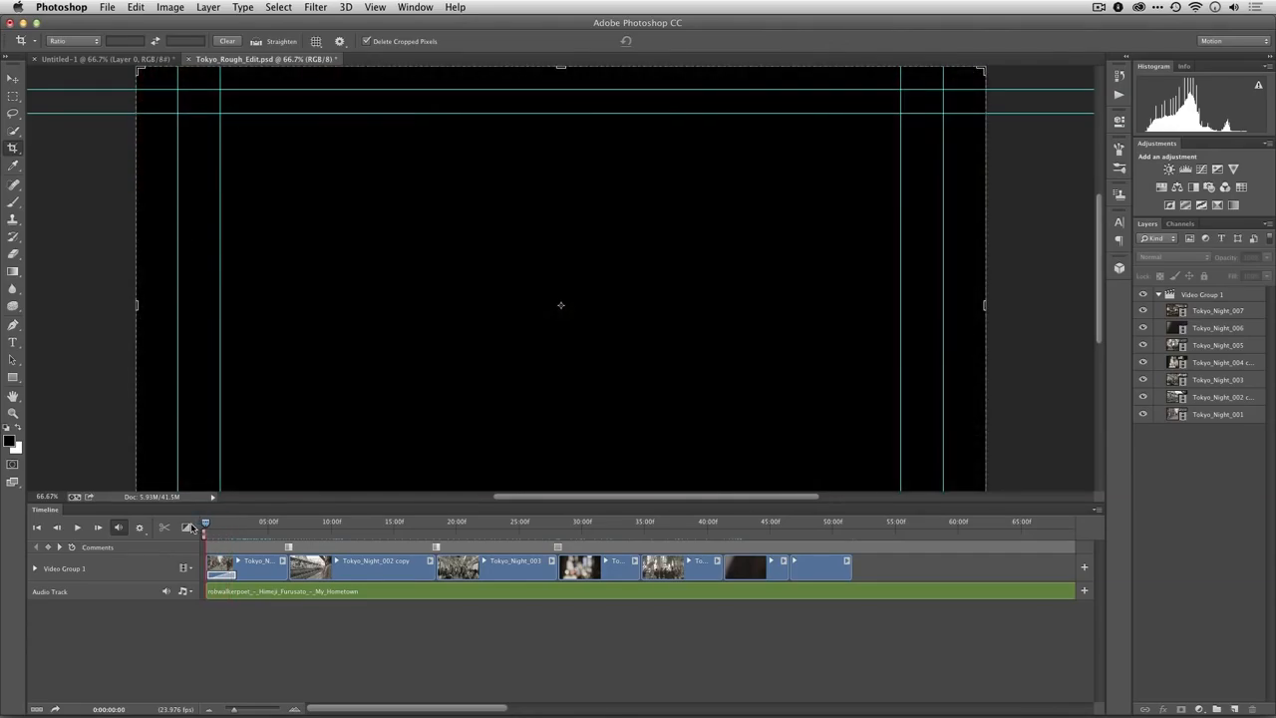
key("space")
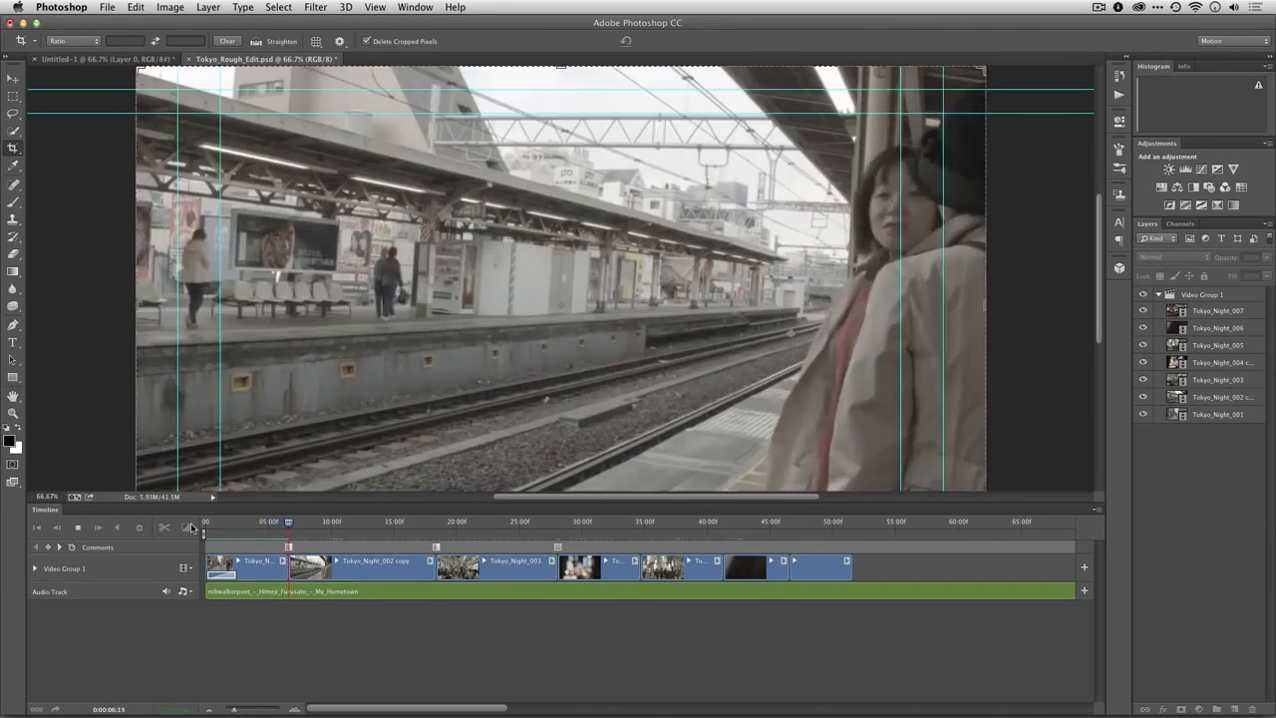
key("space")
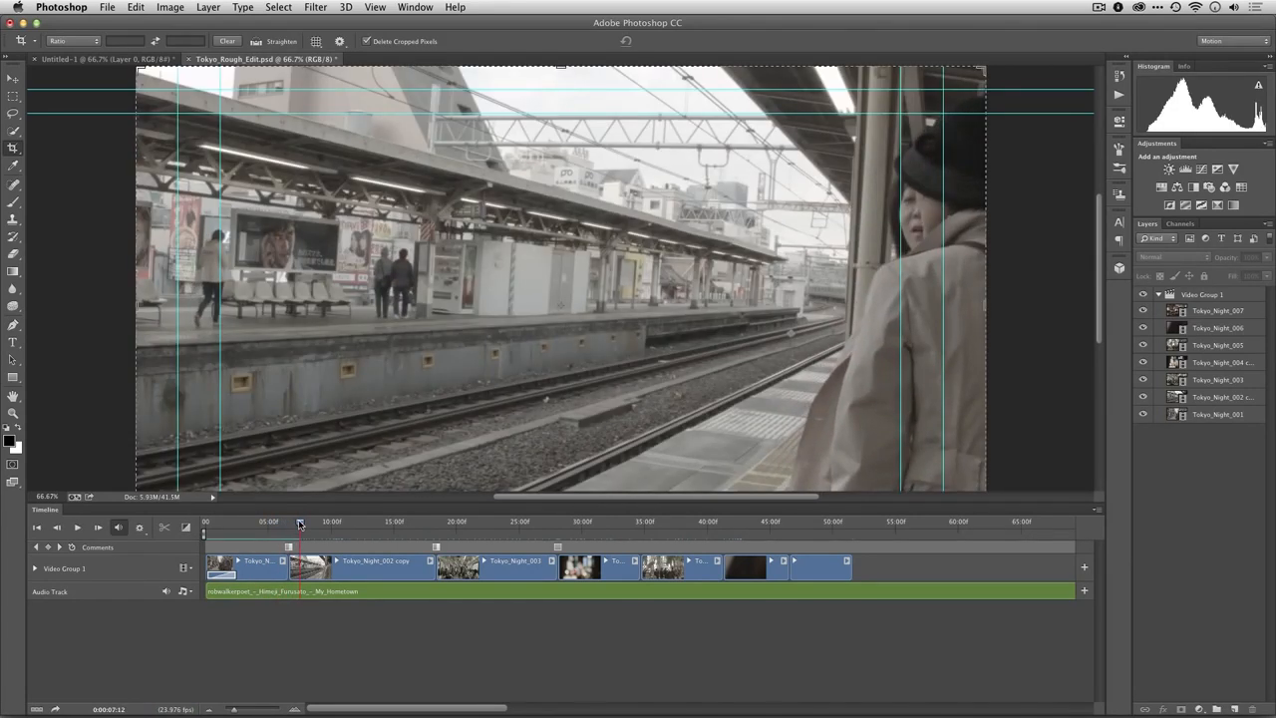
Apply a 1 s Cross Fade transition between the first clip and the Tokyo_Night_002 copy clip
left_click_drag(300, 523, 284, 526)
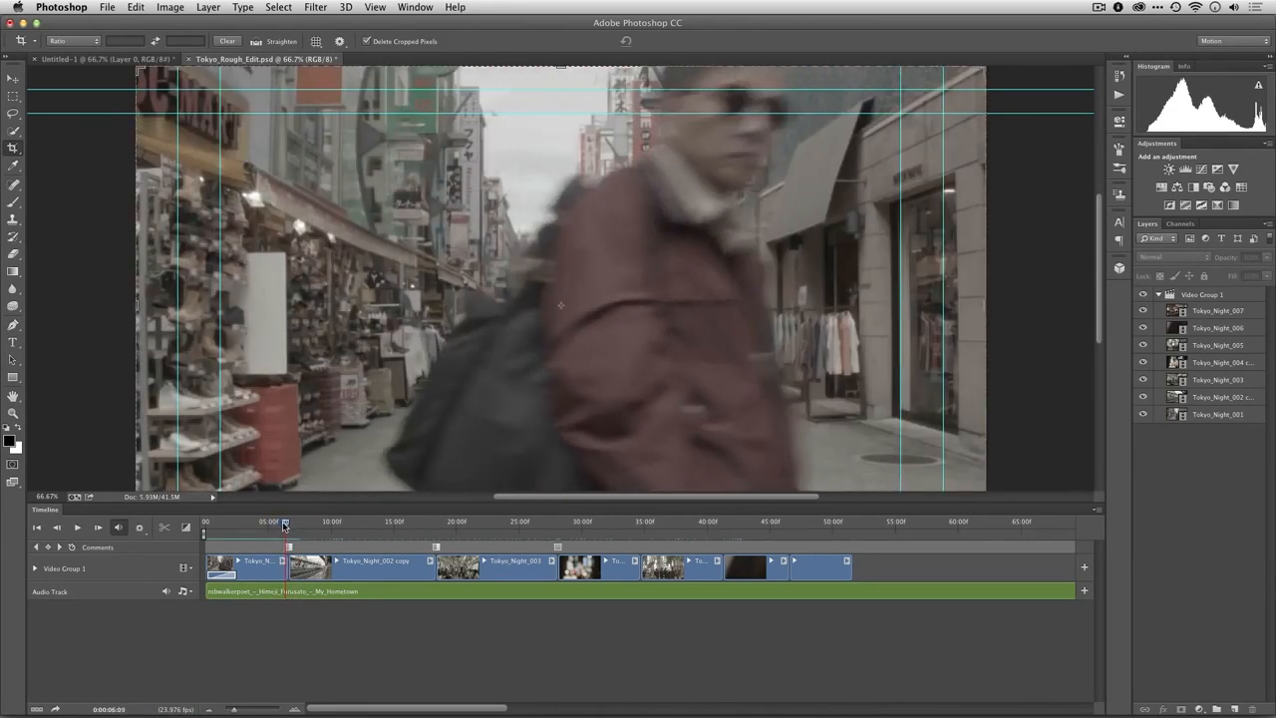
left_click(186, 528)
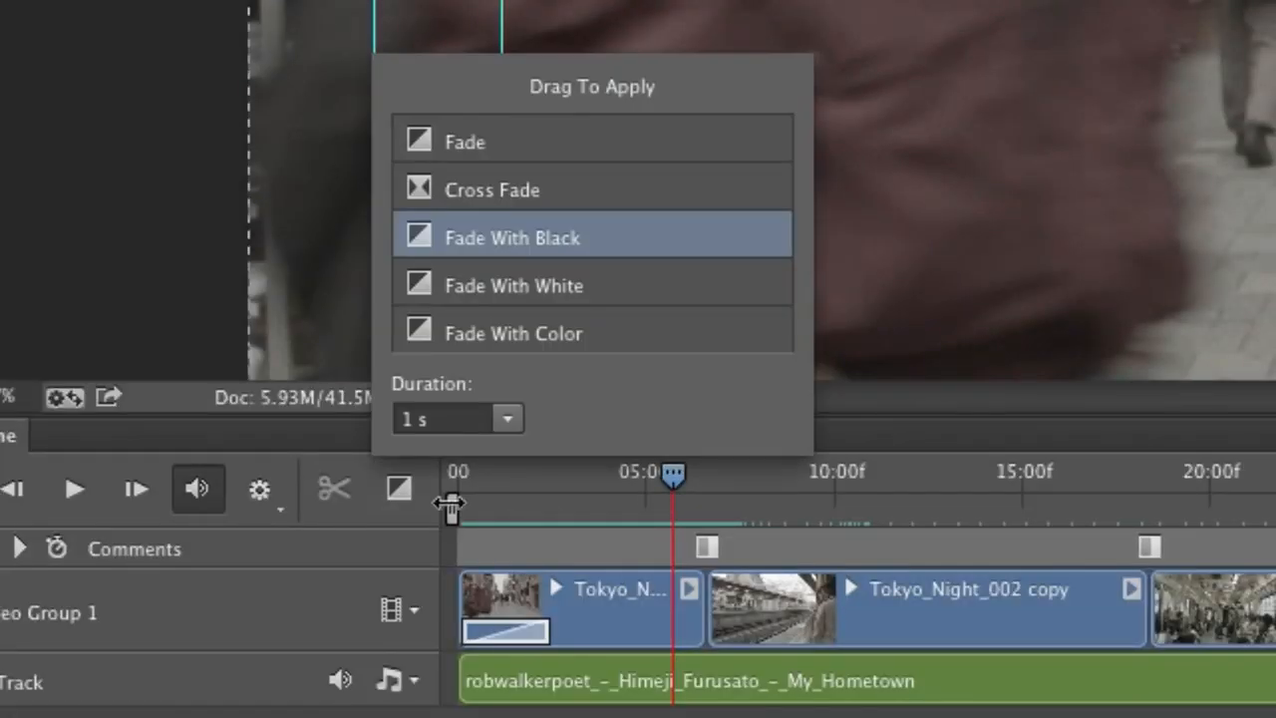
left_click_drag(416, 190, 712, 612)
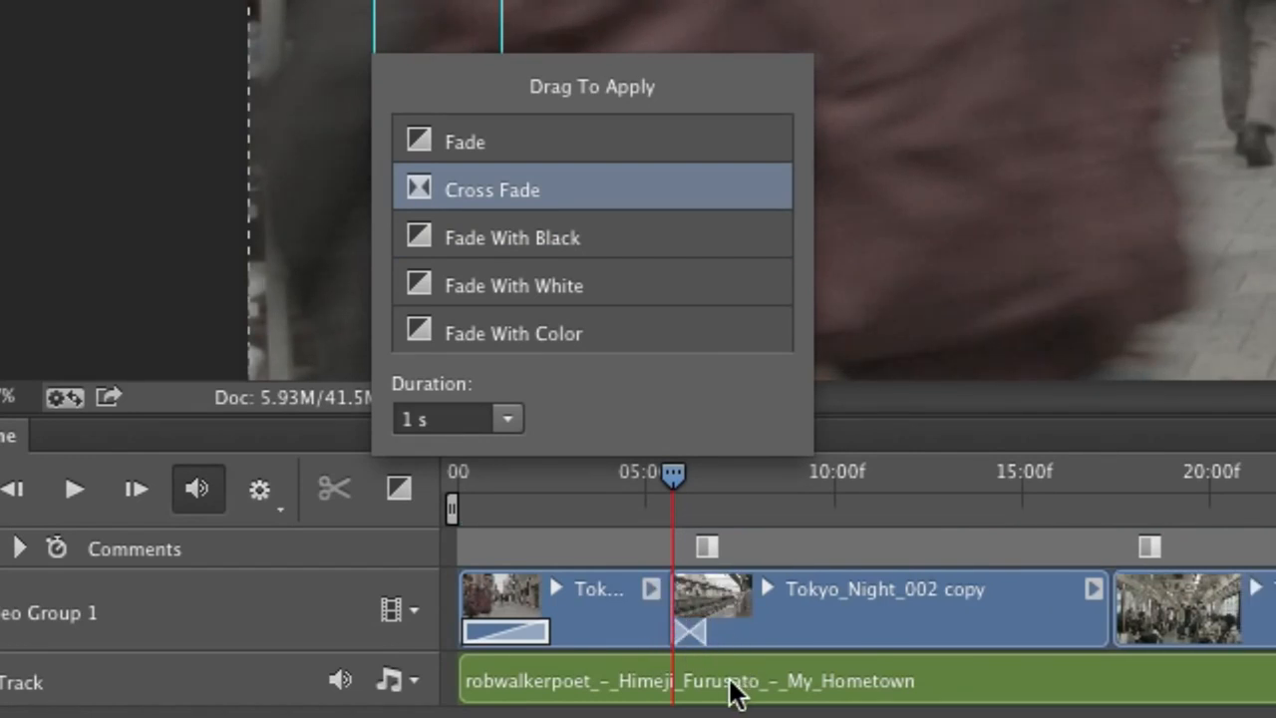
key("Escape")
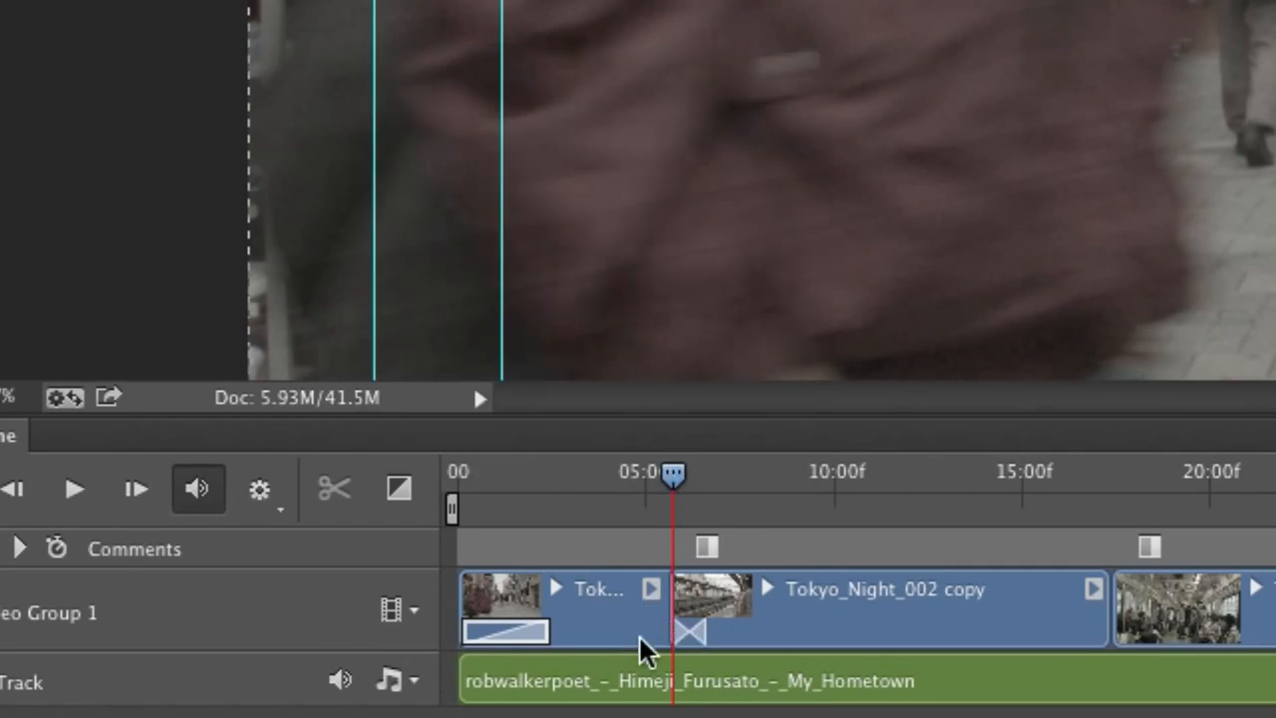
Play back the cross fade between the first two clips, starting slightly before it
left_click_drag(670, 476, 623, 486)
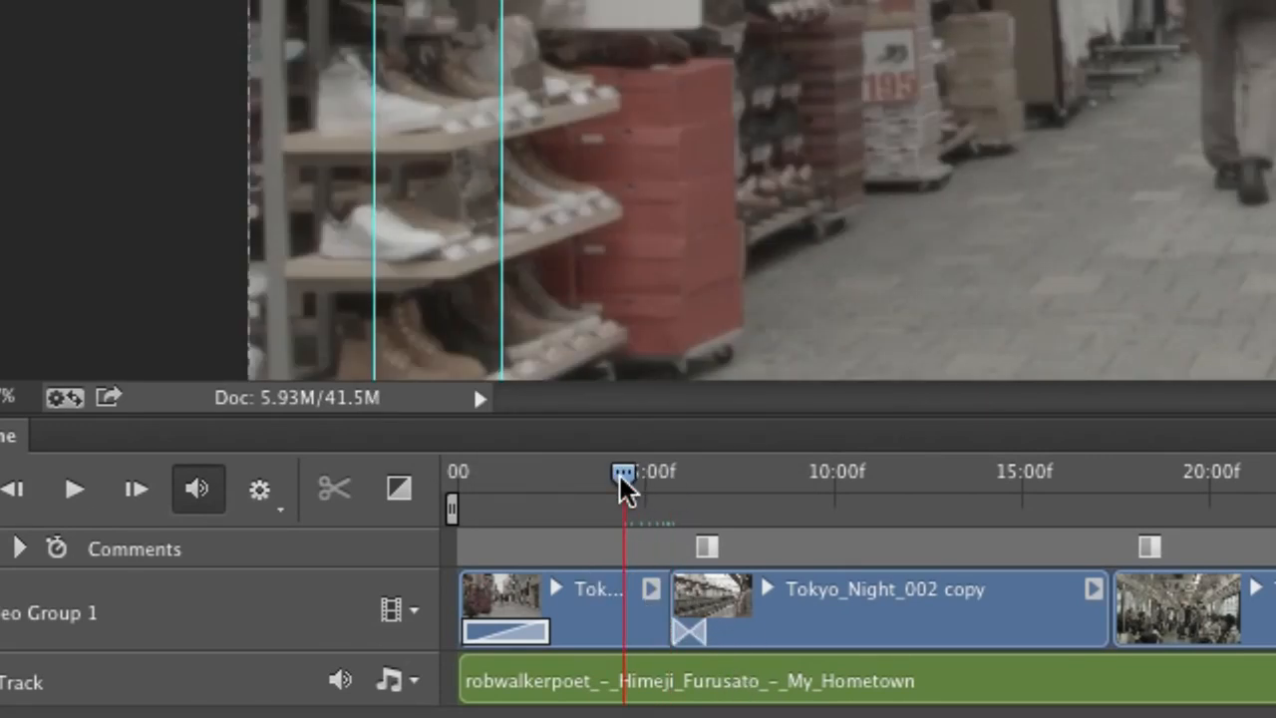
key("space")
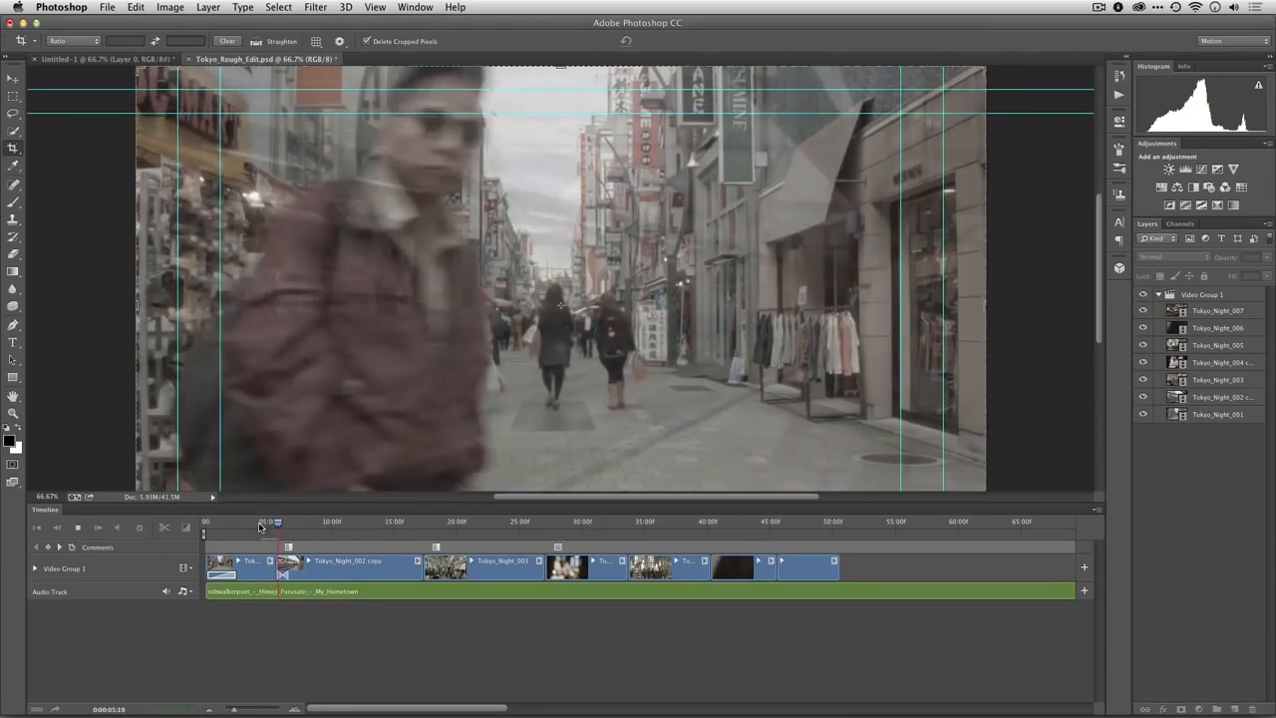
key("space")
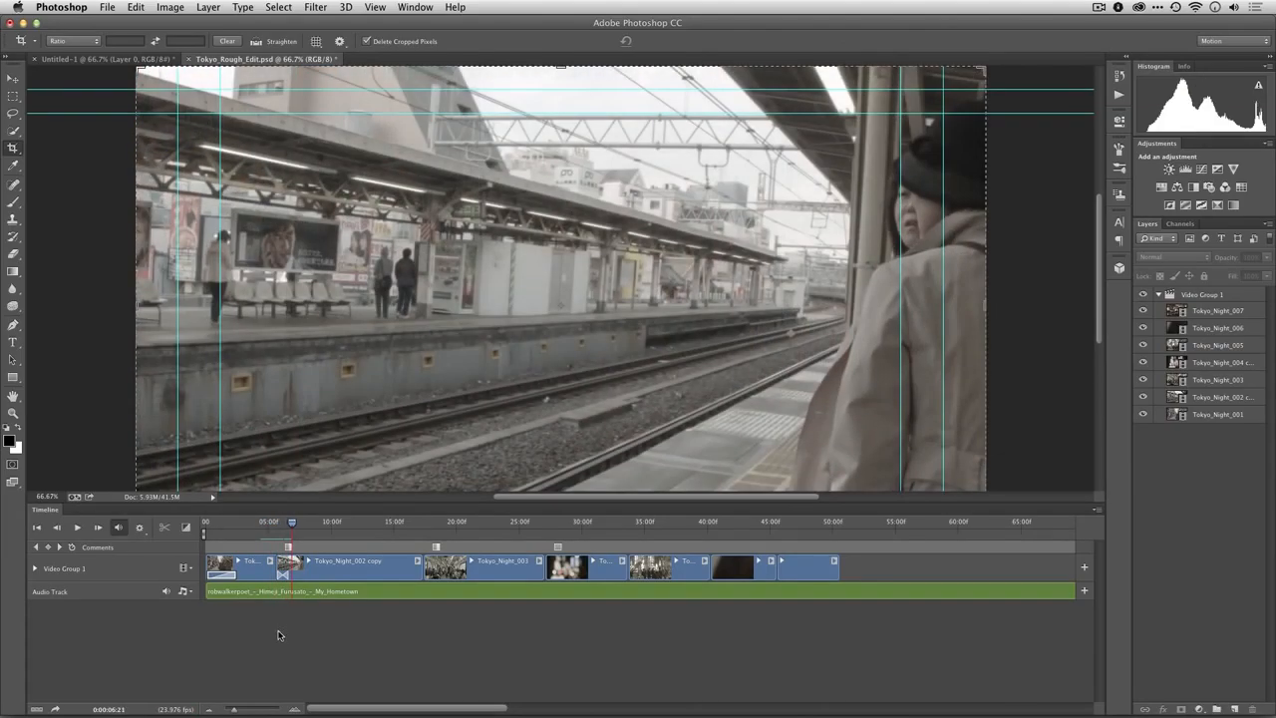
Extend the end of the Tokyo_Night_001 clip to about 7 seconds and play back the transition into the second clip
left_click(268, 569)
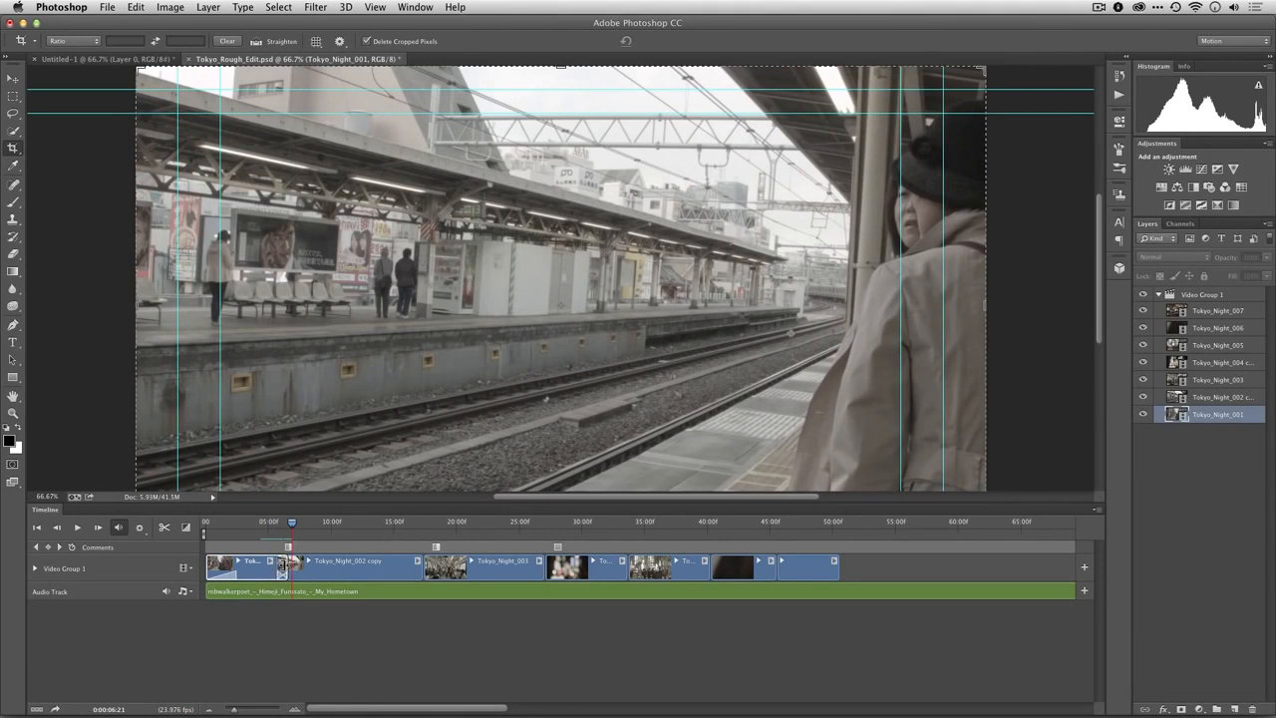
left_click_drag(281, 564, 271, 524)
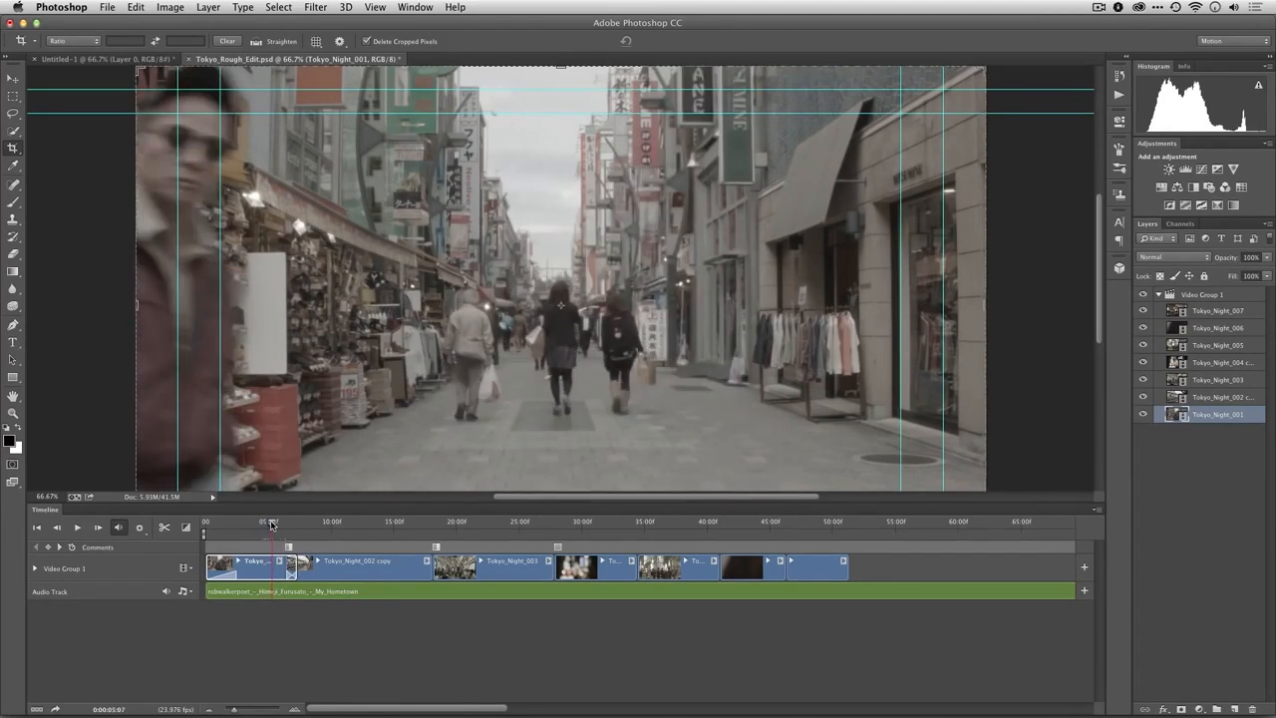
key("space")
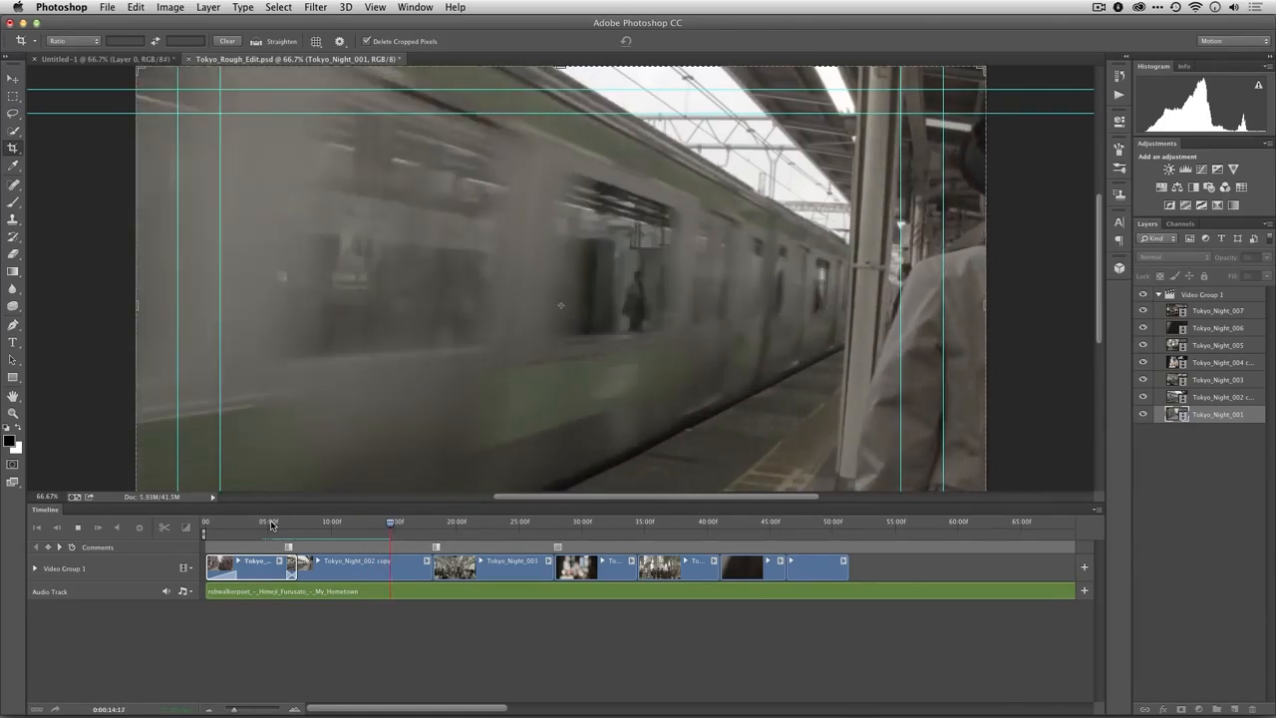
key("space")
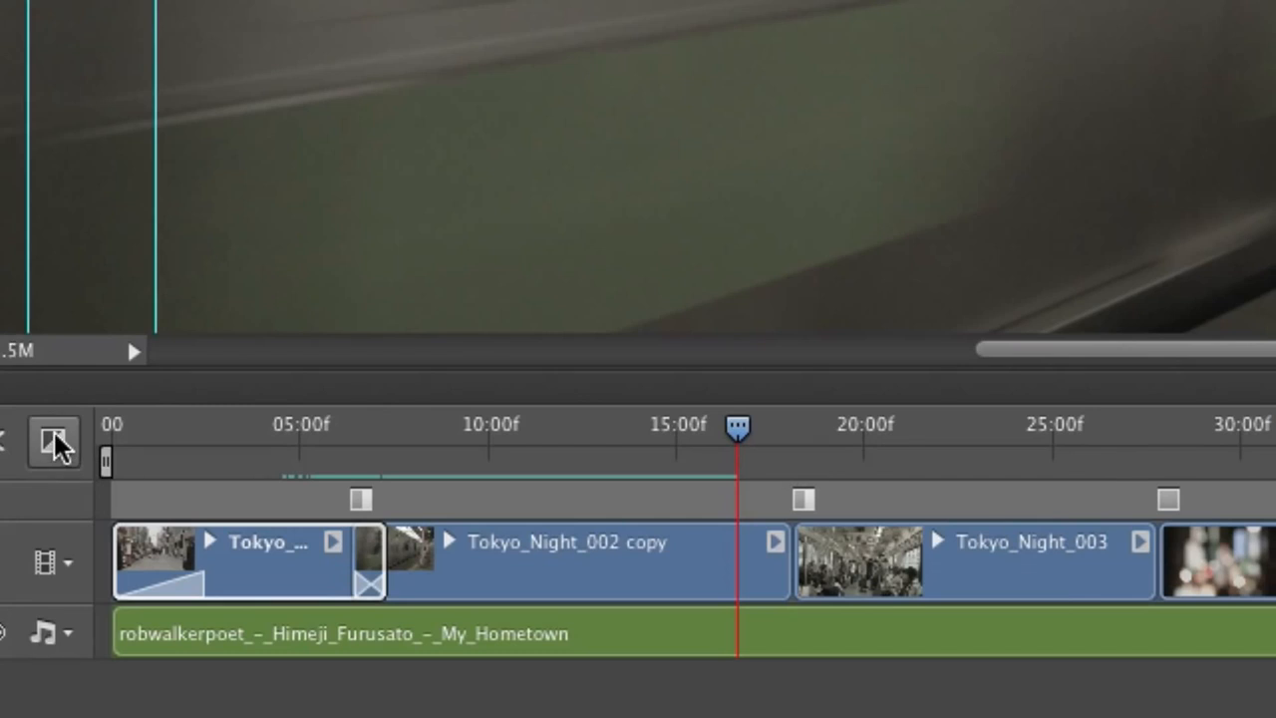
Apply a Cross Fade between the Tokyo_Night_002 copy and Tokyo_Night_003 clips and lengthen it to about 3 seconds
left_click(53, 442)
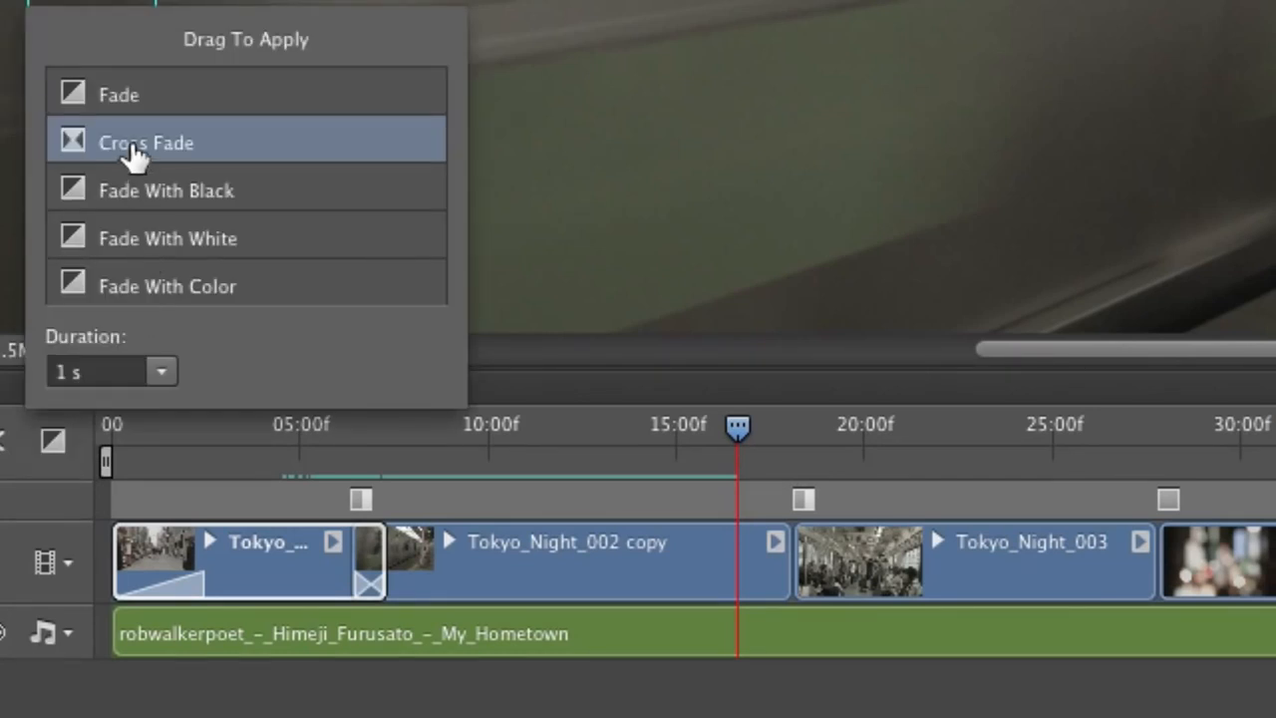
left_click_drag(80, 147, 784, 537)
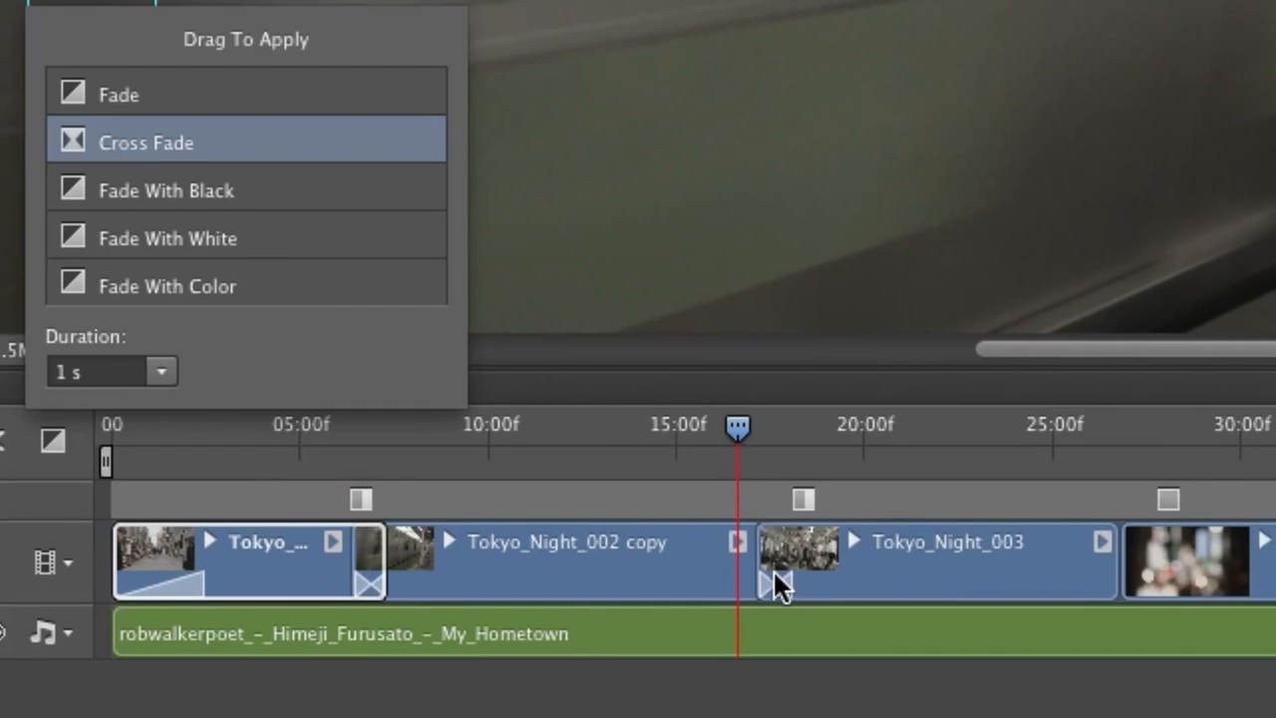
left_click(776, 584)
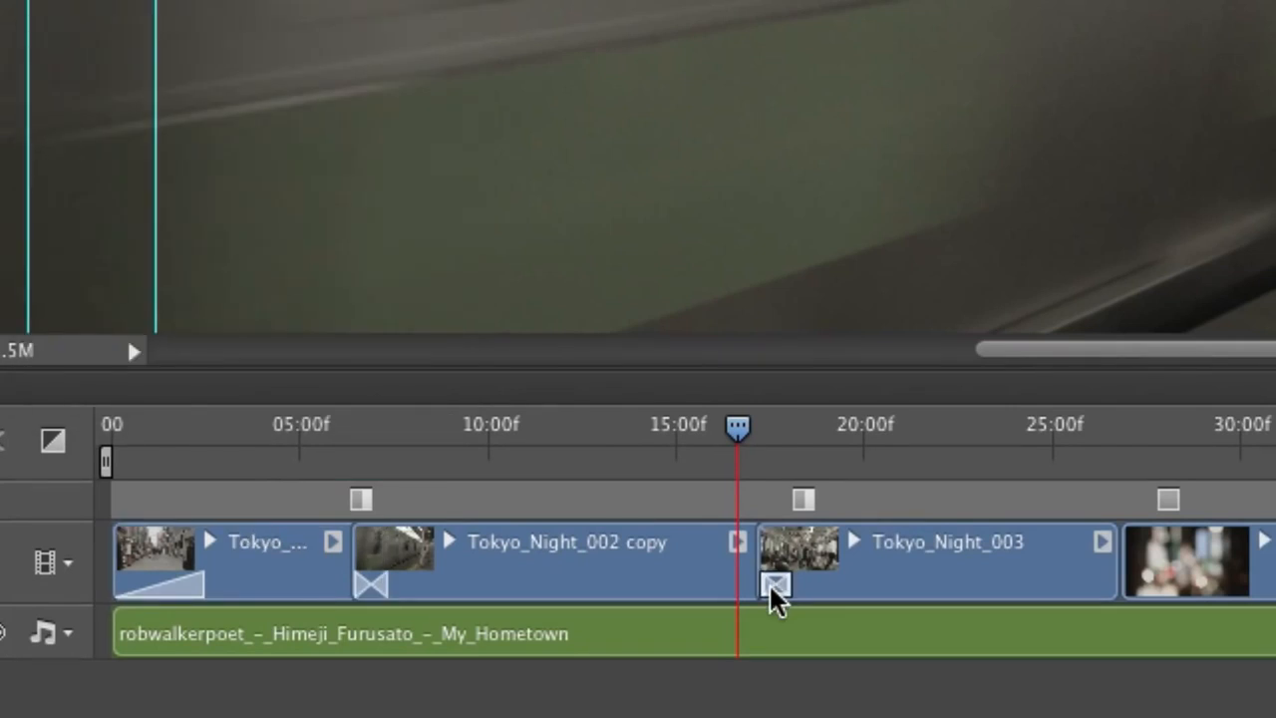
left_click_drag(787, 588, 861, 585)
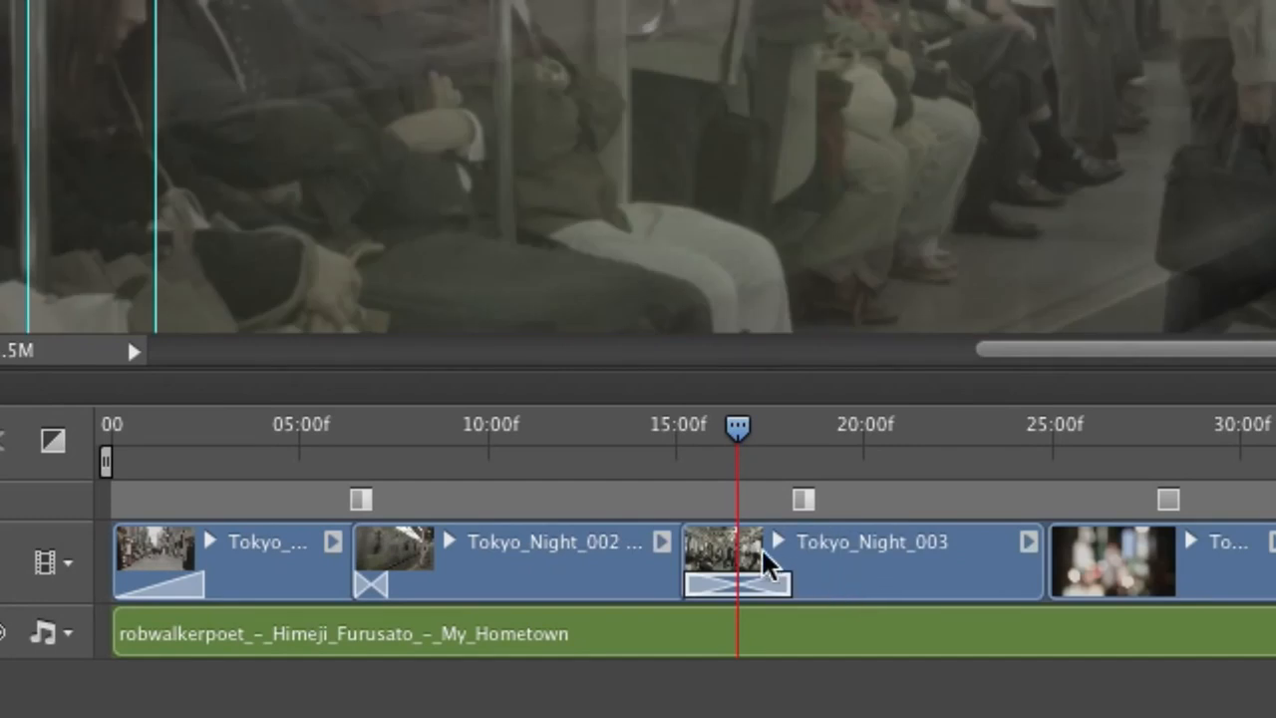
Extend the end of the Tokyo_Night_002 copy clip to about the 21-second mark and play back the longer cross fade
left_click(650, 555)
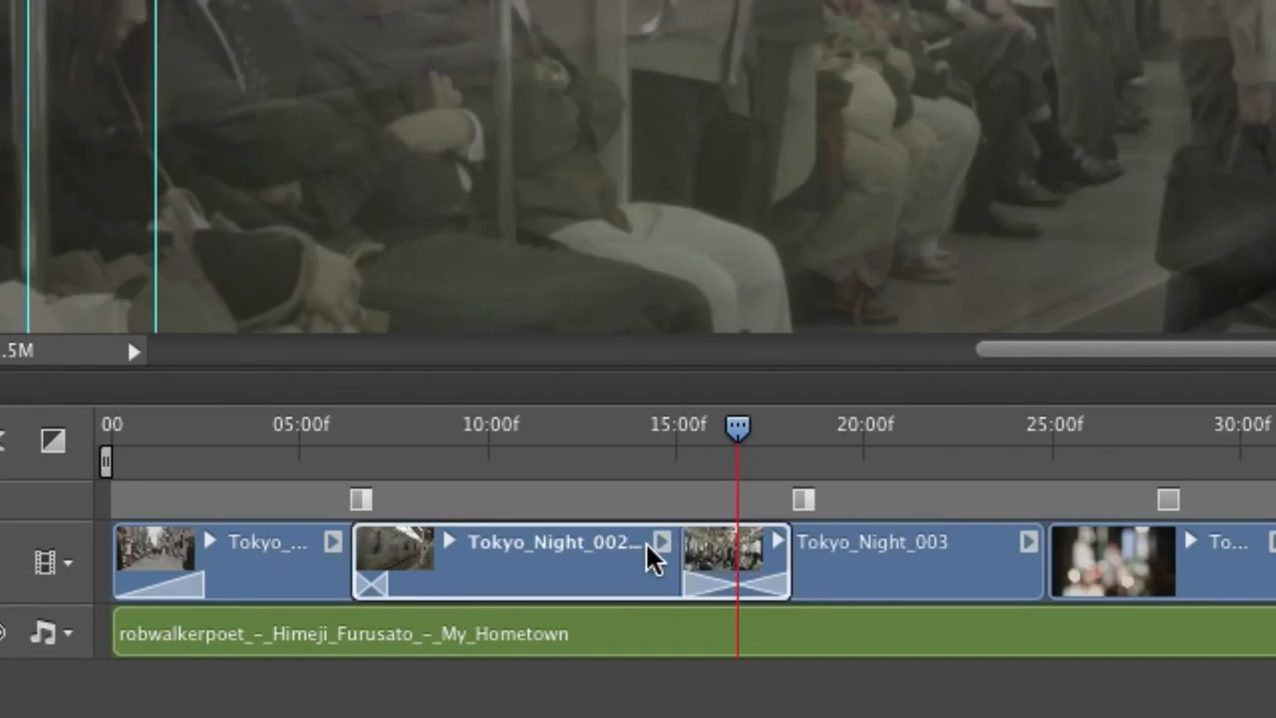
left_click_drag(781, 556, 908, 566)
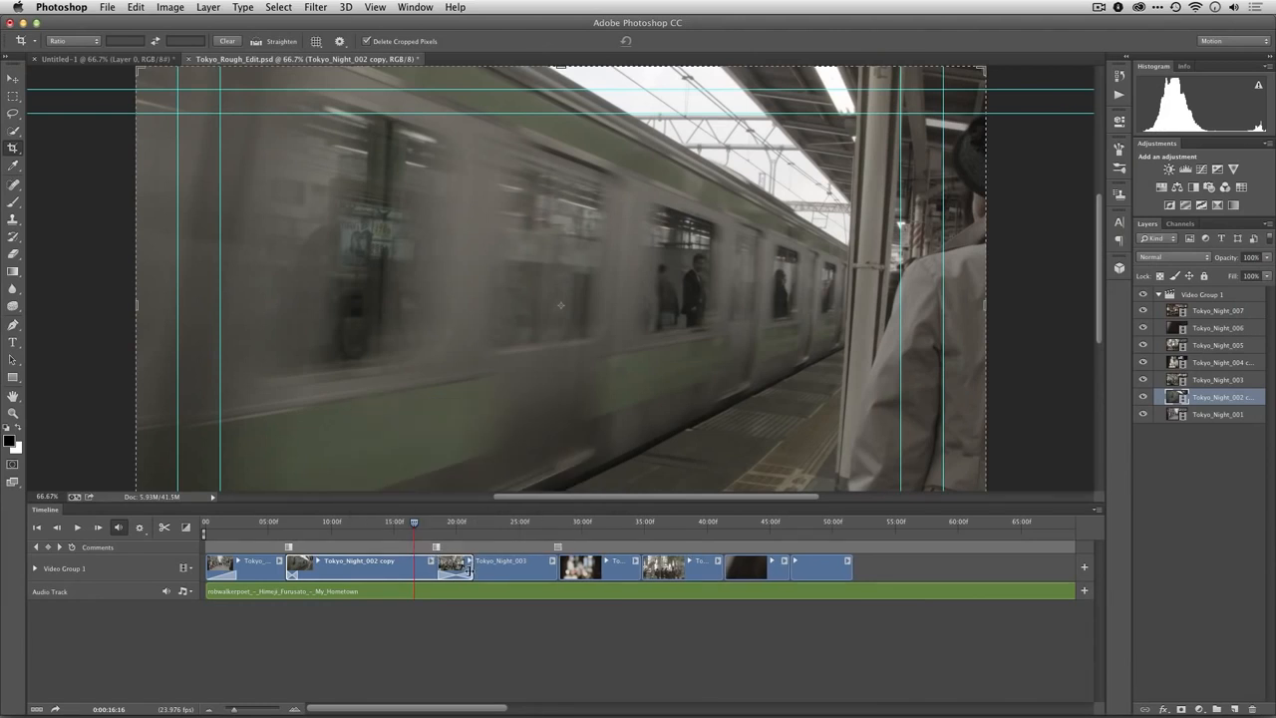
left_click_drag(469, 567, 470, 570)
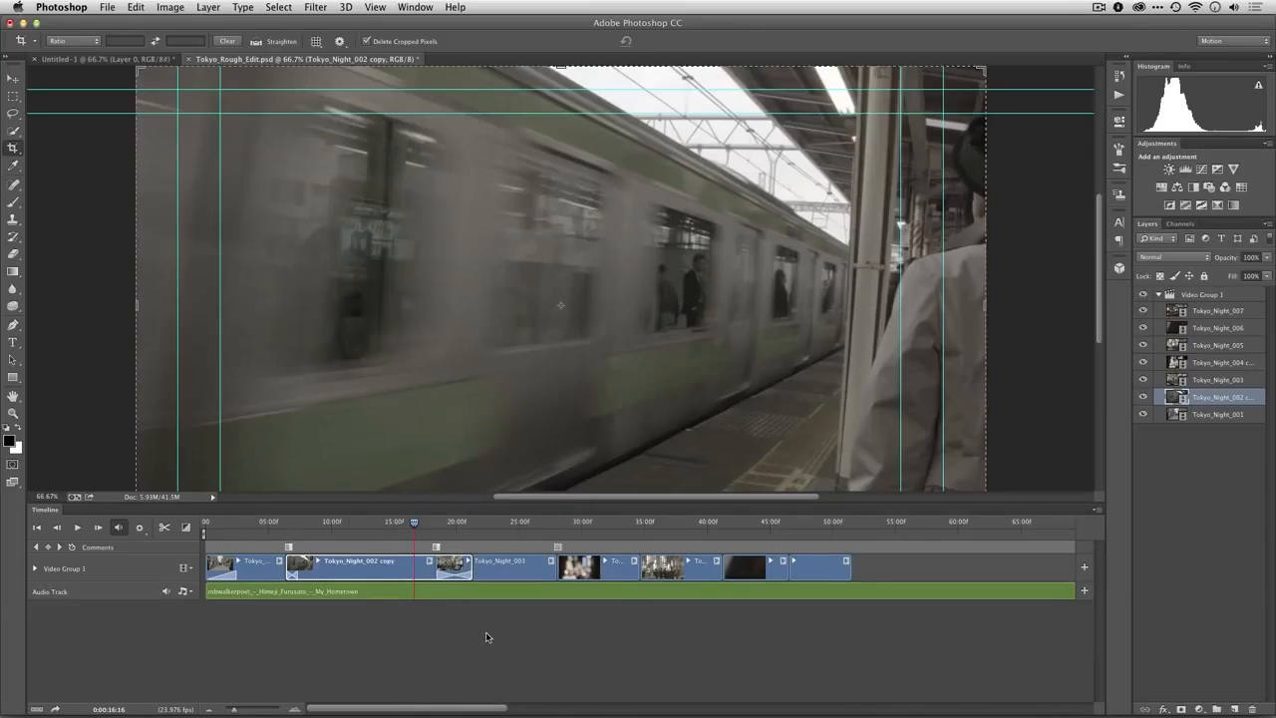
key("space")
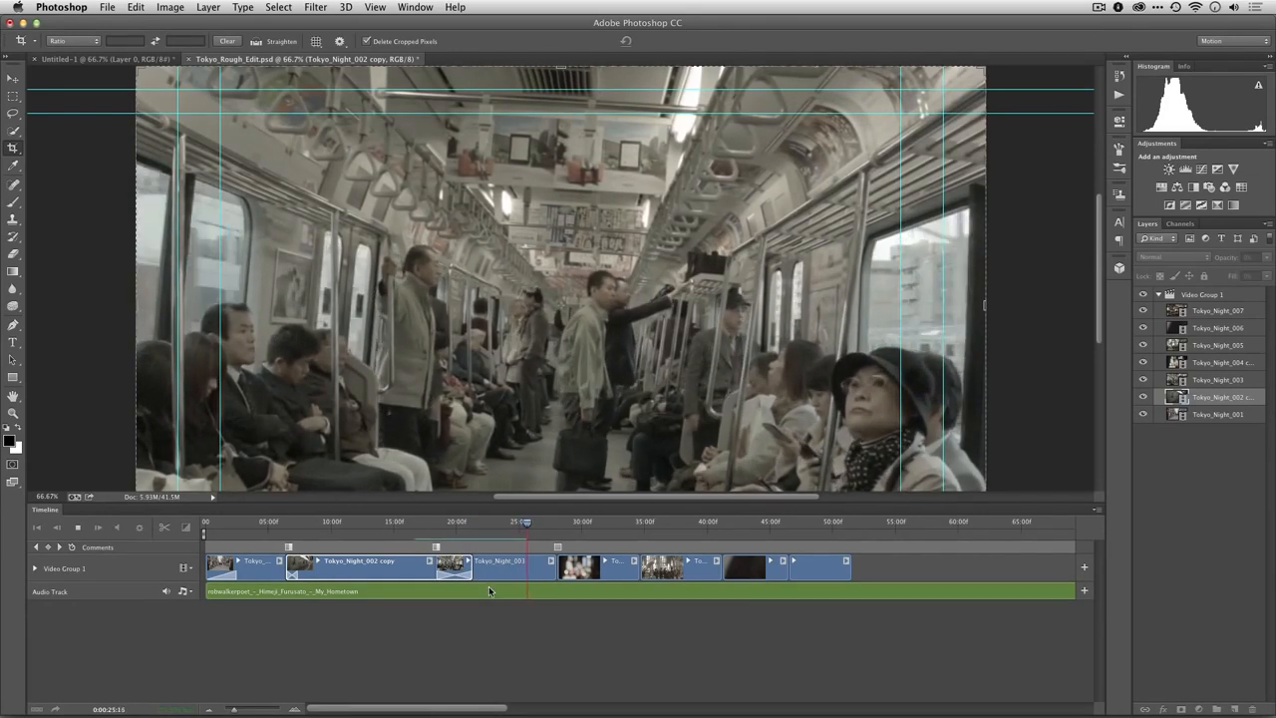
key("space")
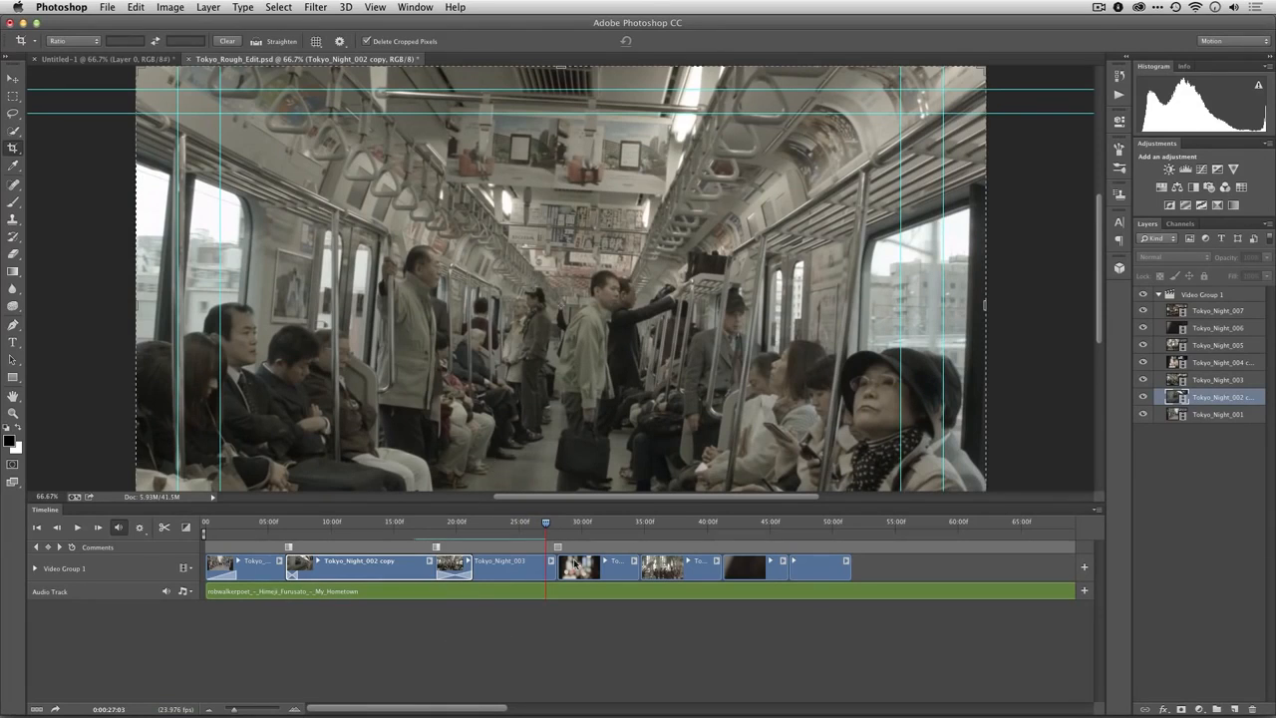
Apply a Fade With Black transition between Tokyo_Night_003 and the following clip and lengthen it to 03:10
mouse_move(549, 522)
left_mouse_down()
mouse_move(576, 522)
mouse_move(535, 528)
left_mouse_up()
left_click(185, 530)
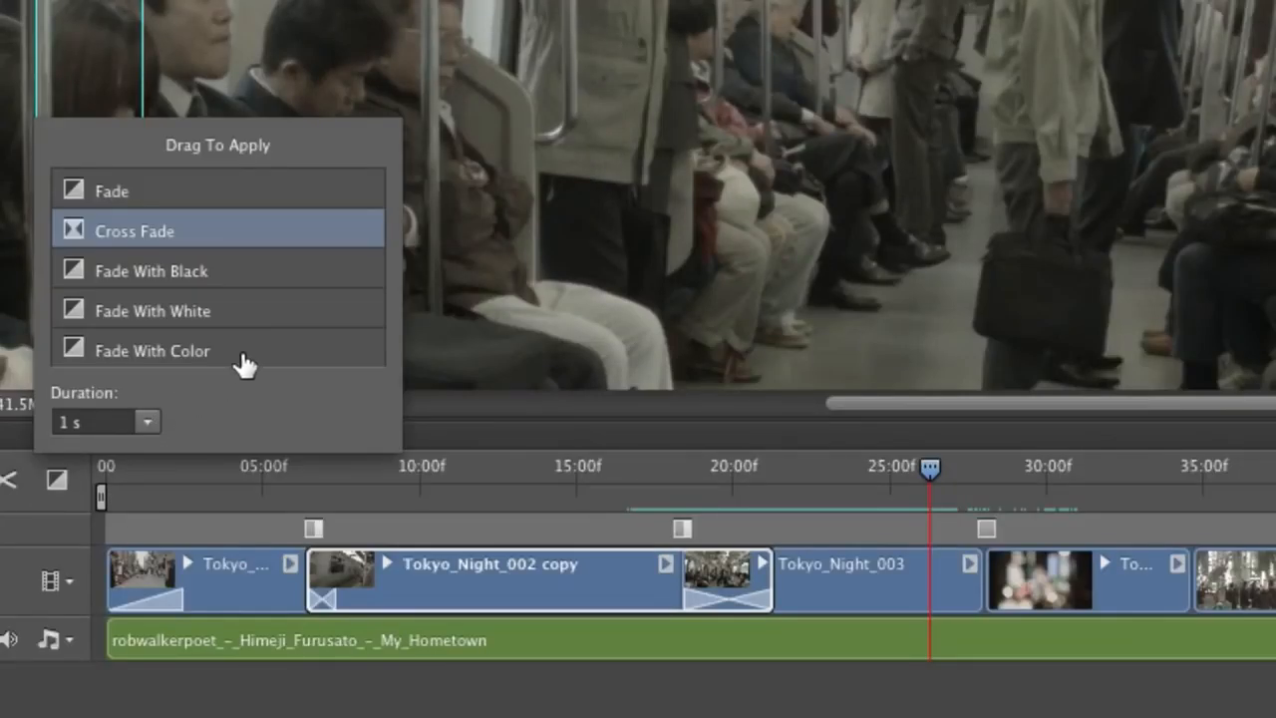
scroll(251, 344, "down", 4)
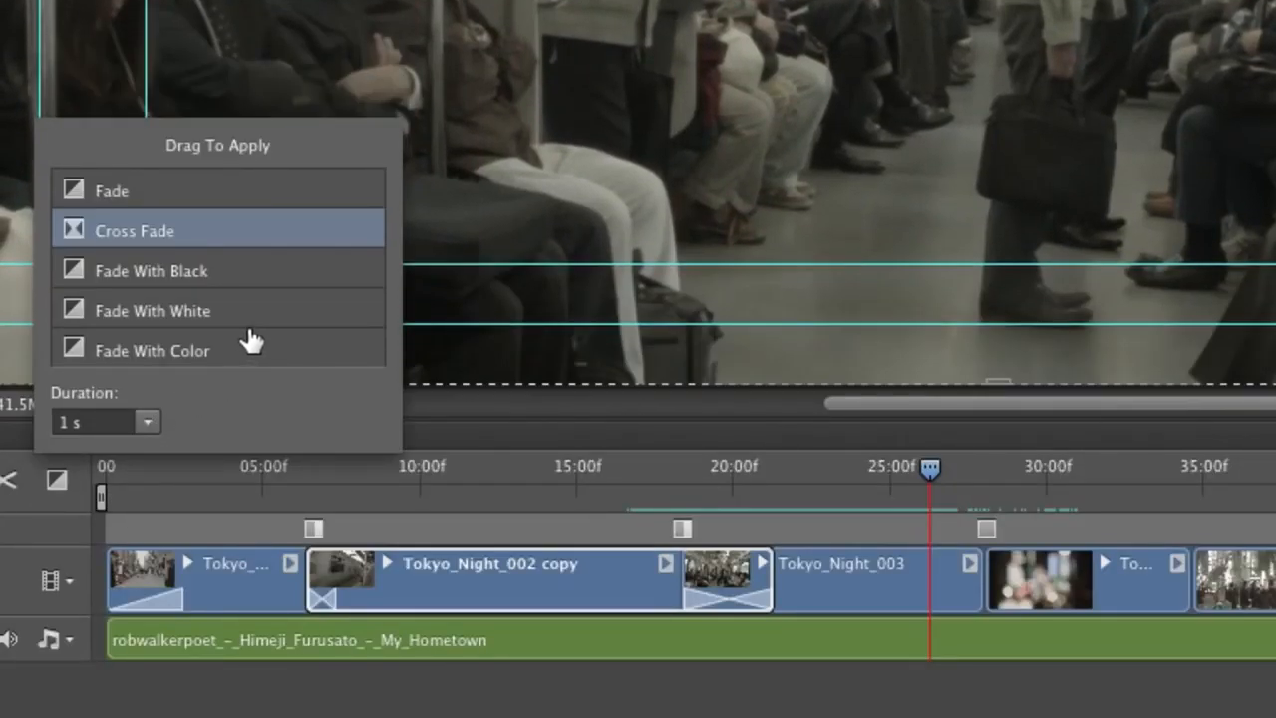
left_click_drag(79, 284, 994, 605)
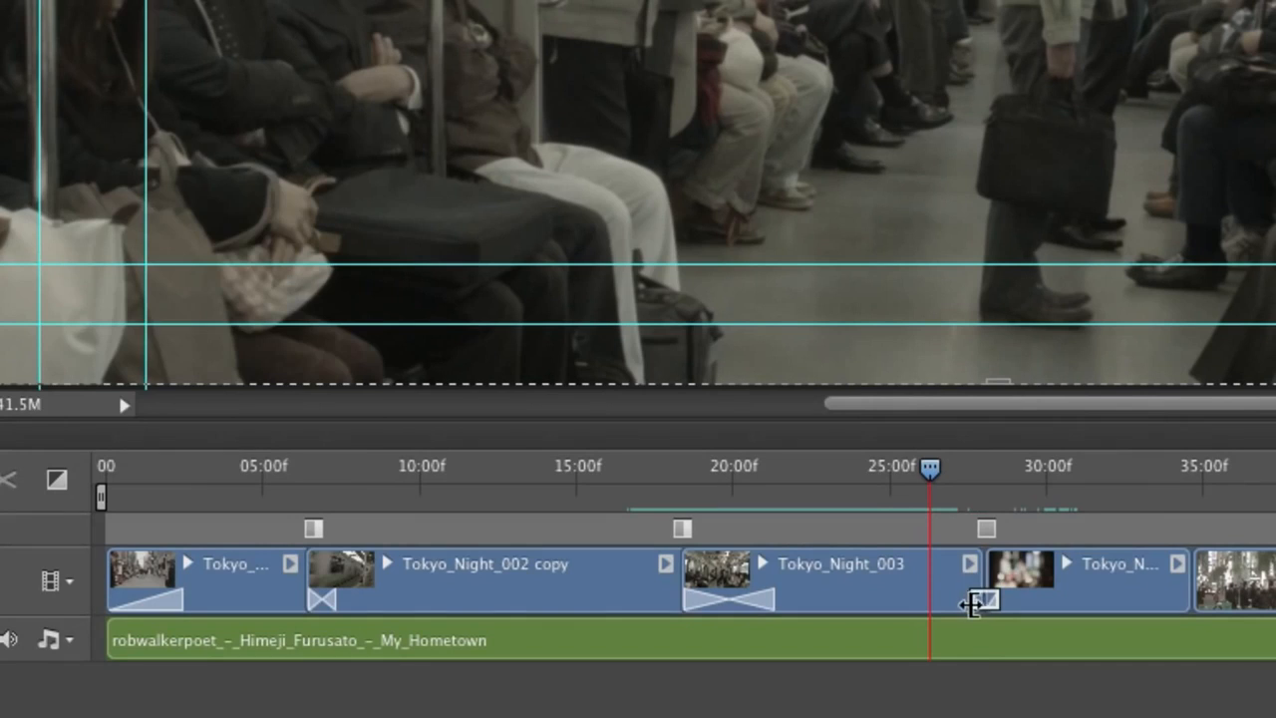
left_click_drag(978, 602, 1035, 610)
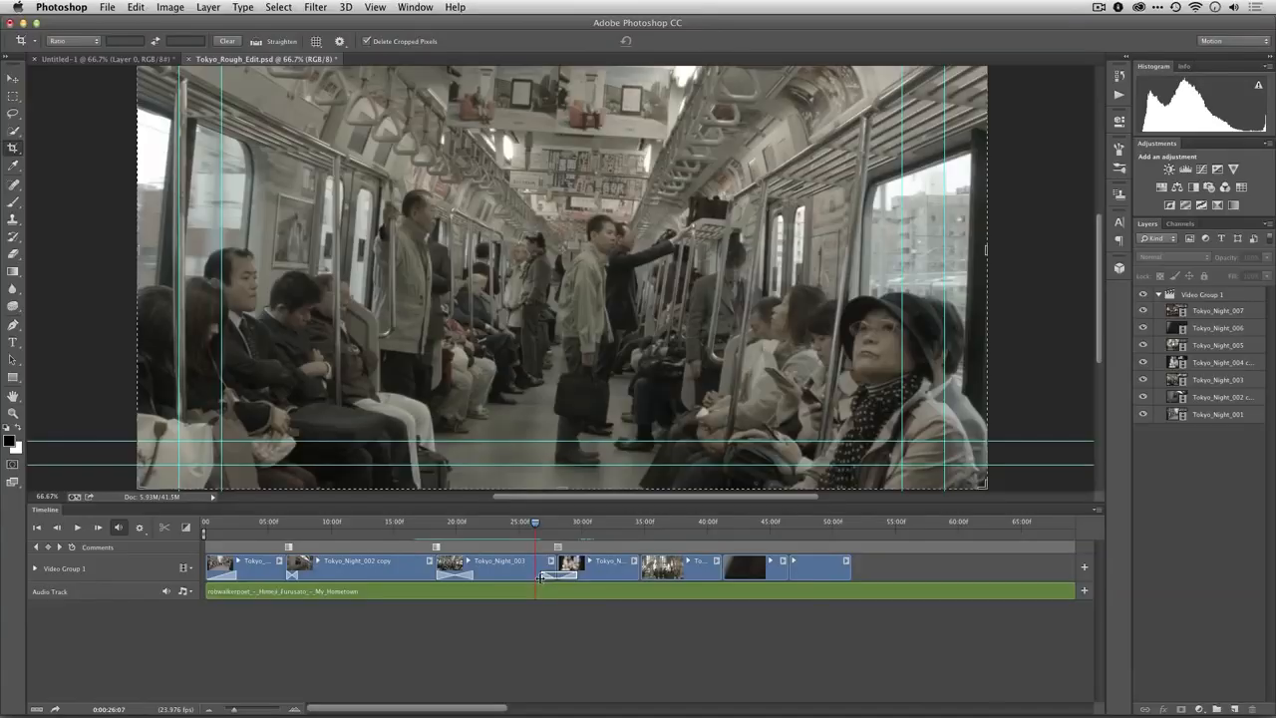
left_click_drag(947, 606, 937, 605)
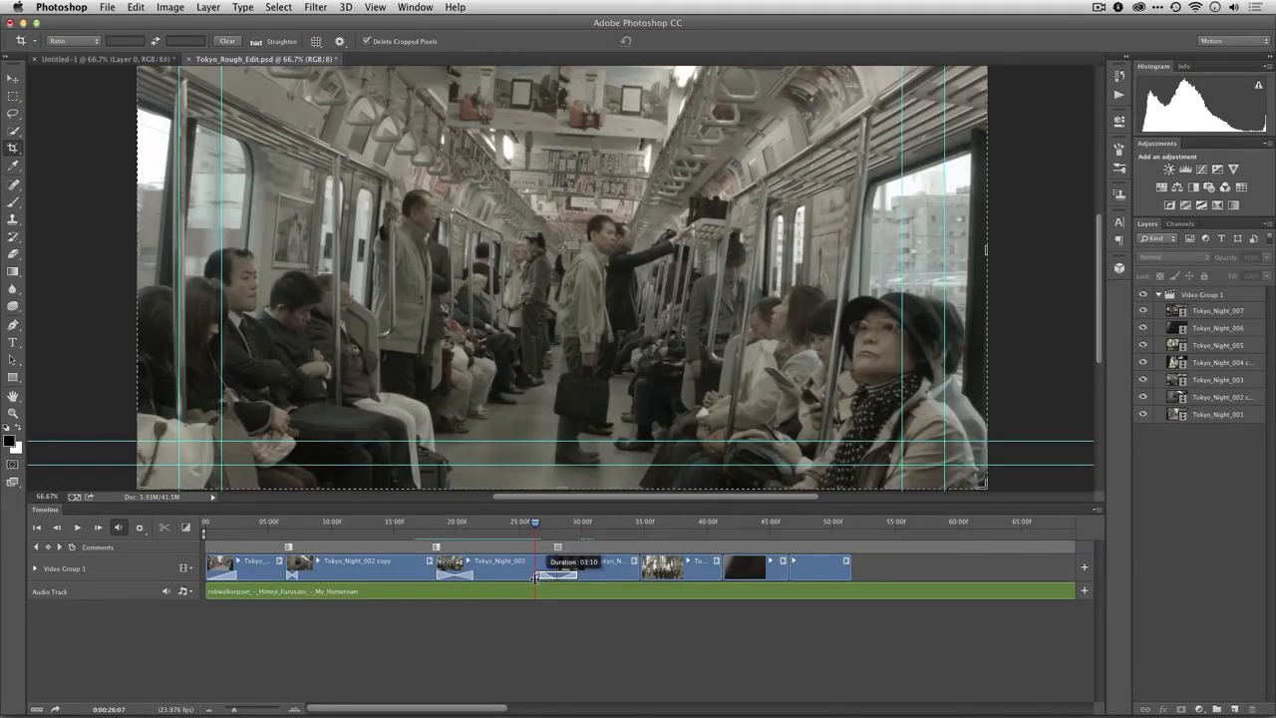
Play back the Fade With Black transition between Tokyo_Night_003 and Tokyo_Night_004
left_click_drag(536, 577, 537, 580)
left_click(508, 525)
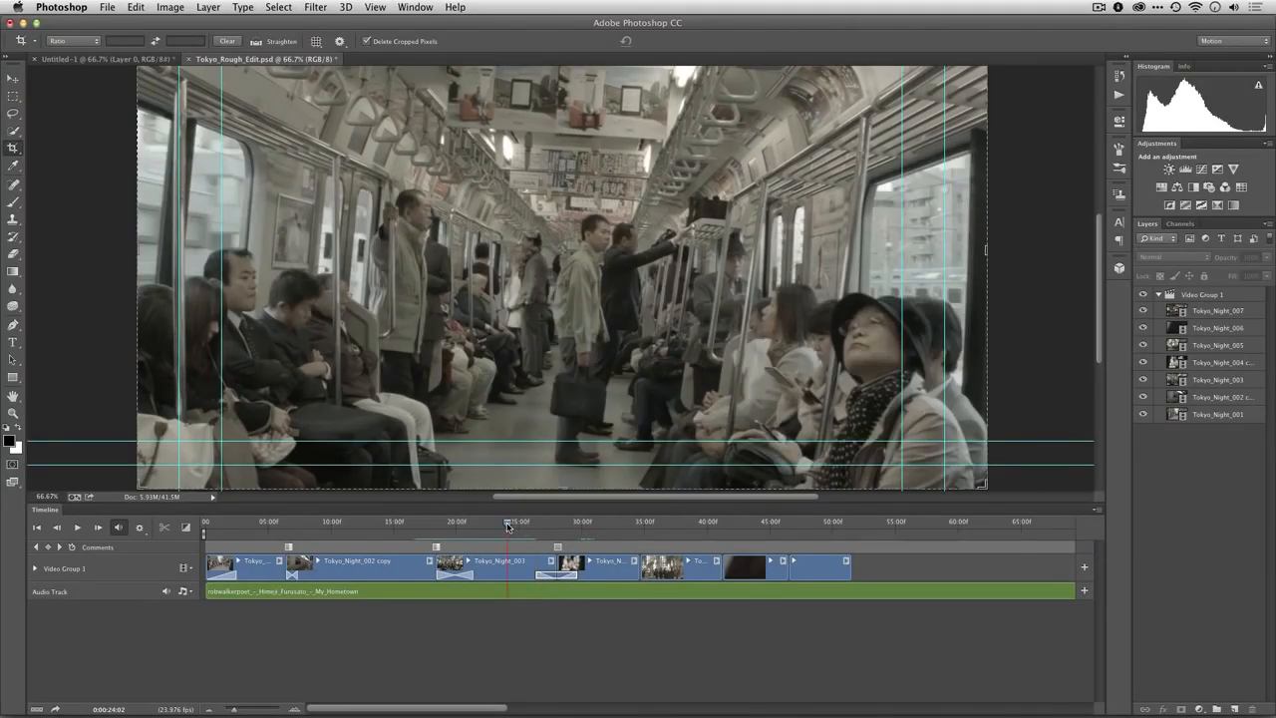
key("space")
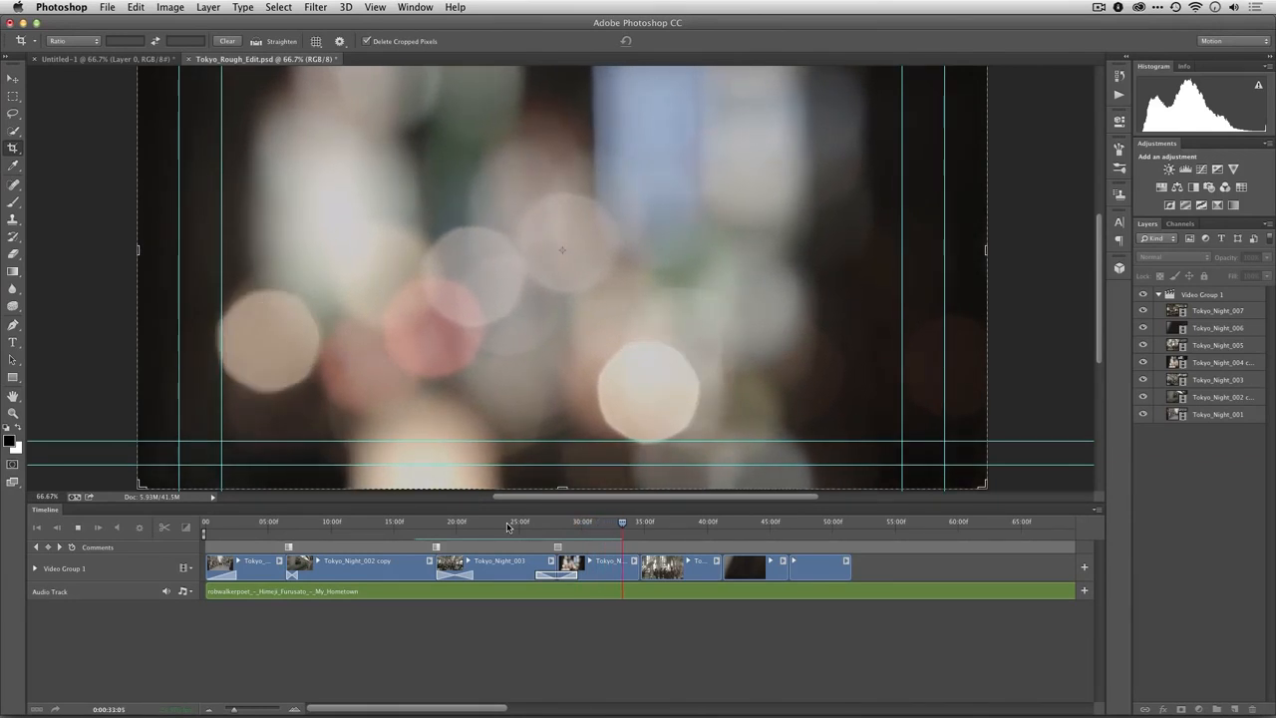
key("space")
Apply a Cross Fade between the Tokyo_Night_004 and Tokyo_Night_005 clips and move their cut to about the 33-second mark
left_click(188, 528)
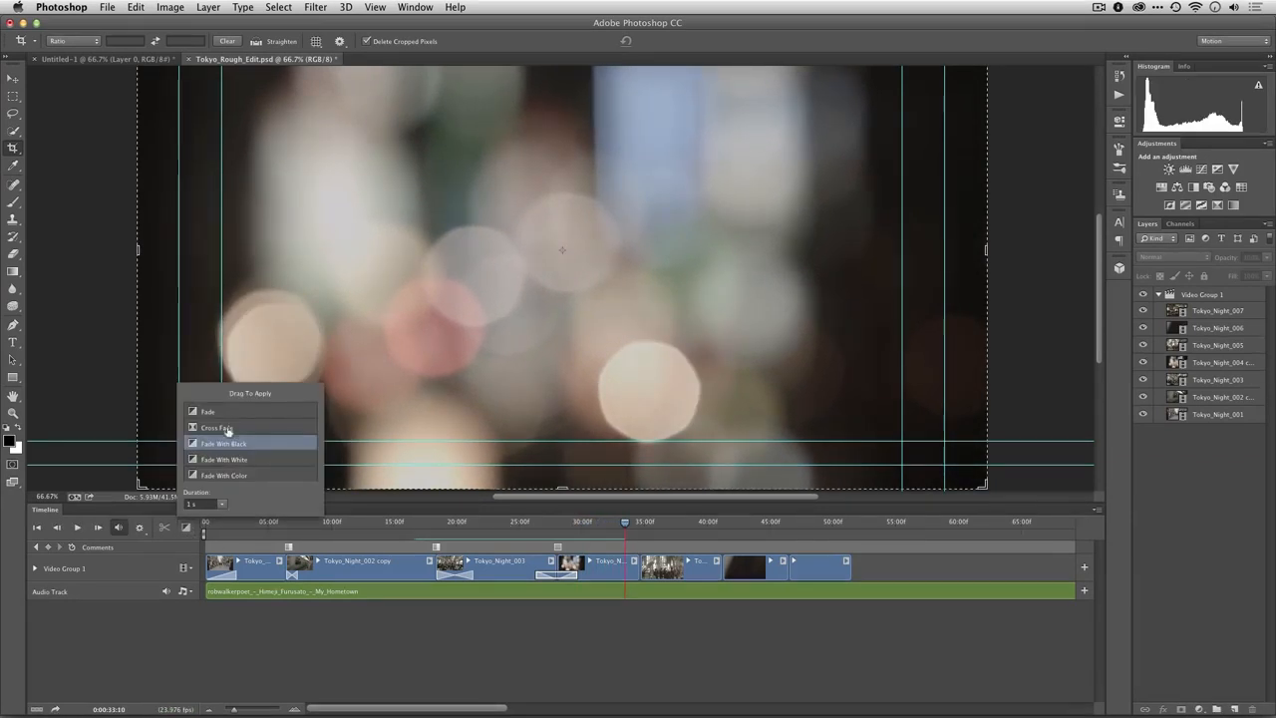
left_click(195, 430)
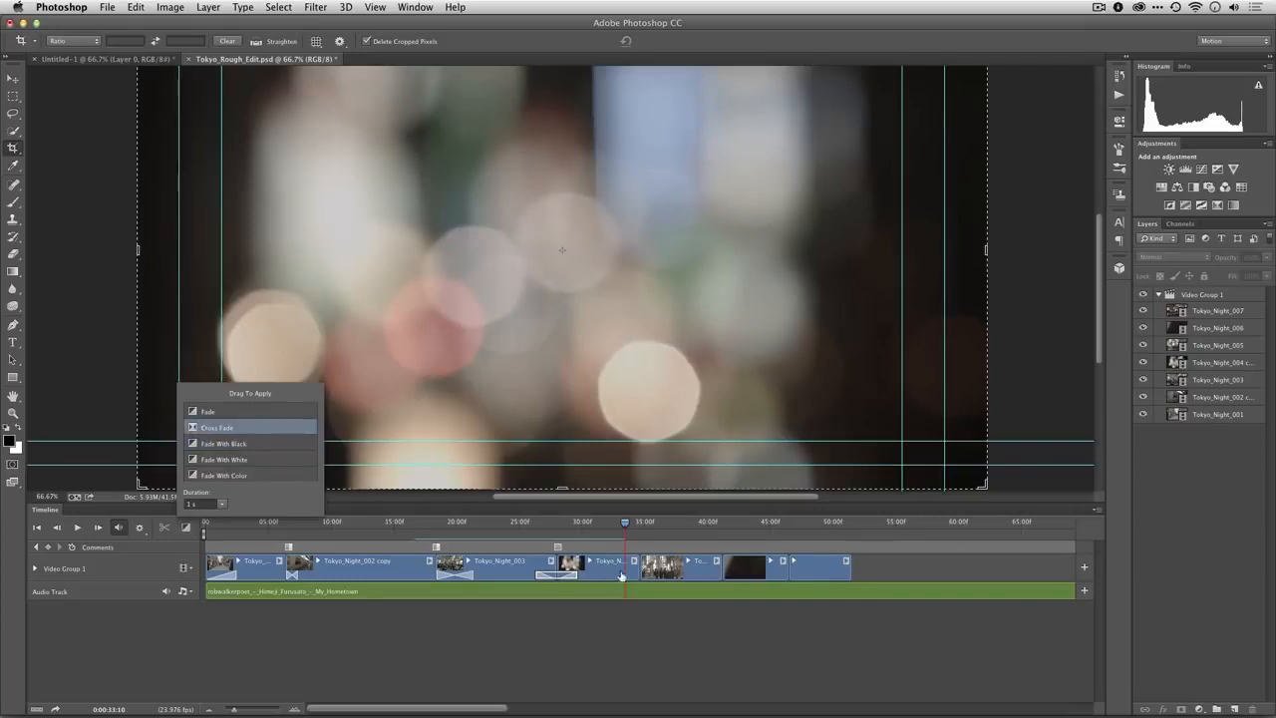
mouse_move(636, 576)
left_mouse_down()
mouse_move(648, 576)
mouse_move(620, 576)
left_mouse_up()
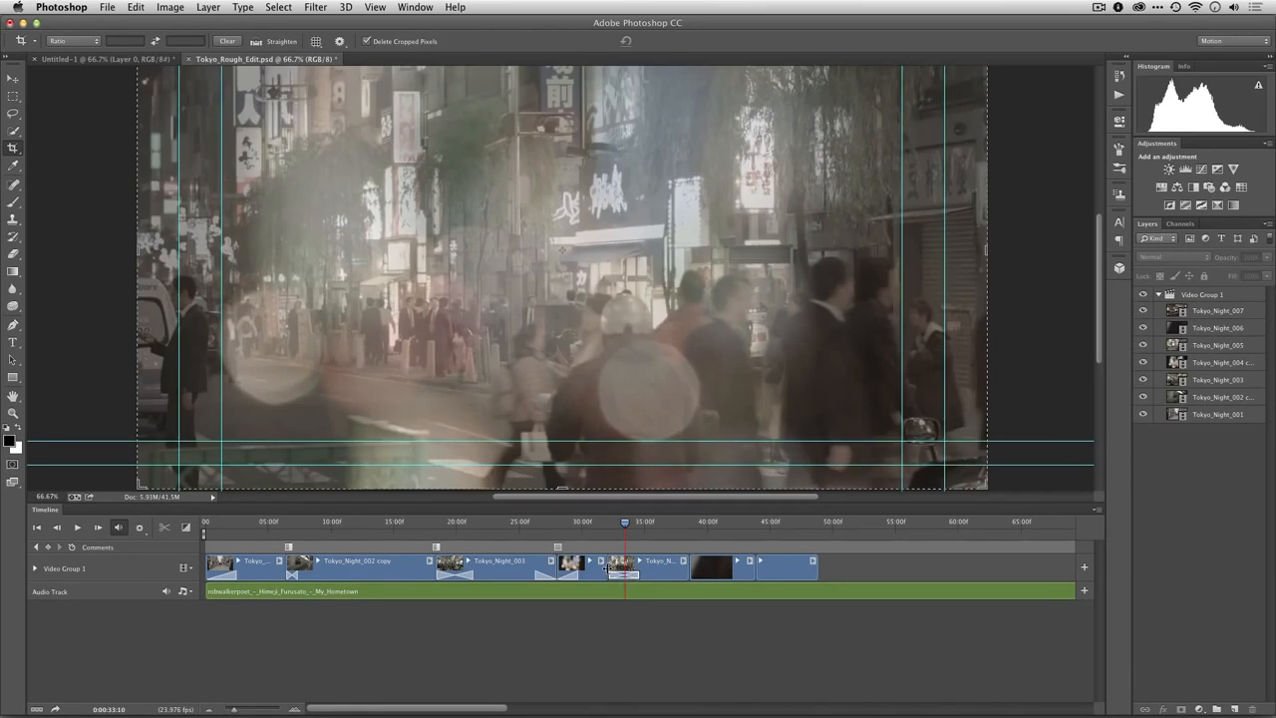
left_click_drag(608, 566, 622, 570)
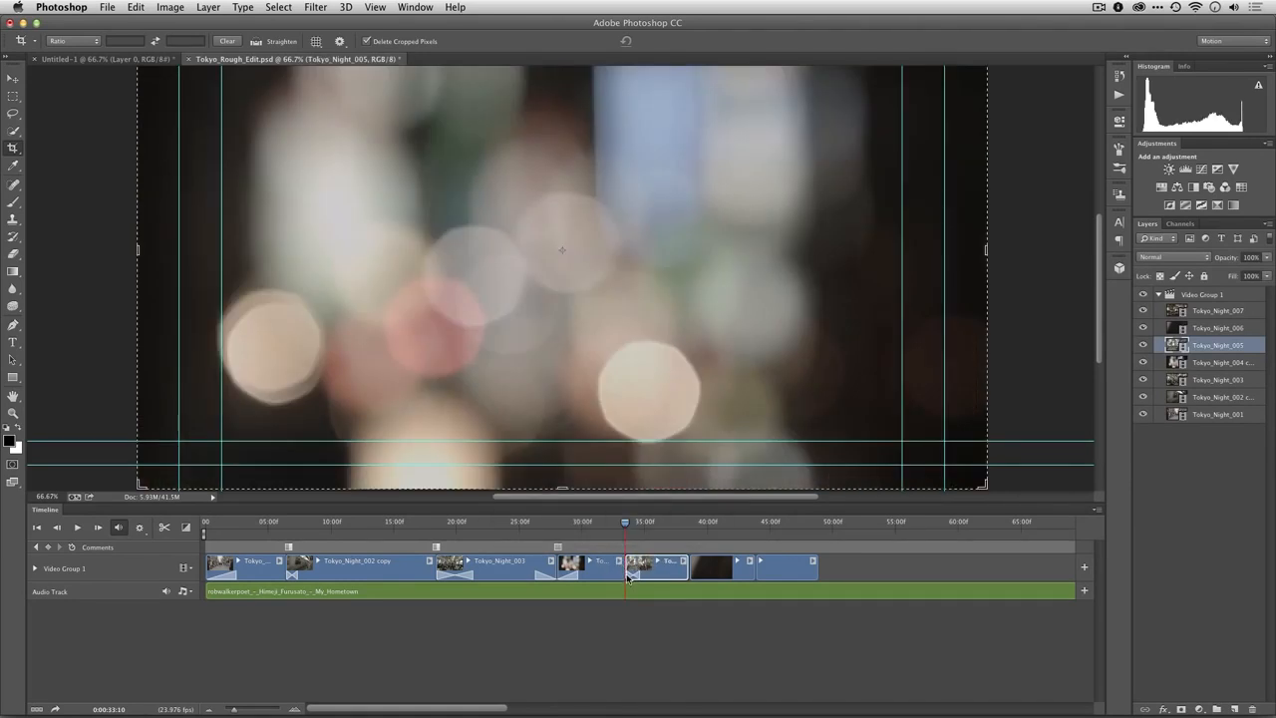
Play back the cross fade into Tokyo_Night_005 and the cut into Tokyo_Night_006 that follows it
left_click(595, 529)
key("space")
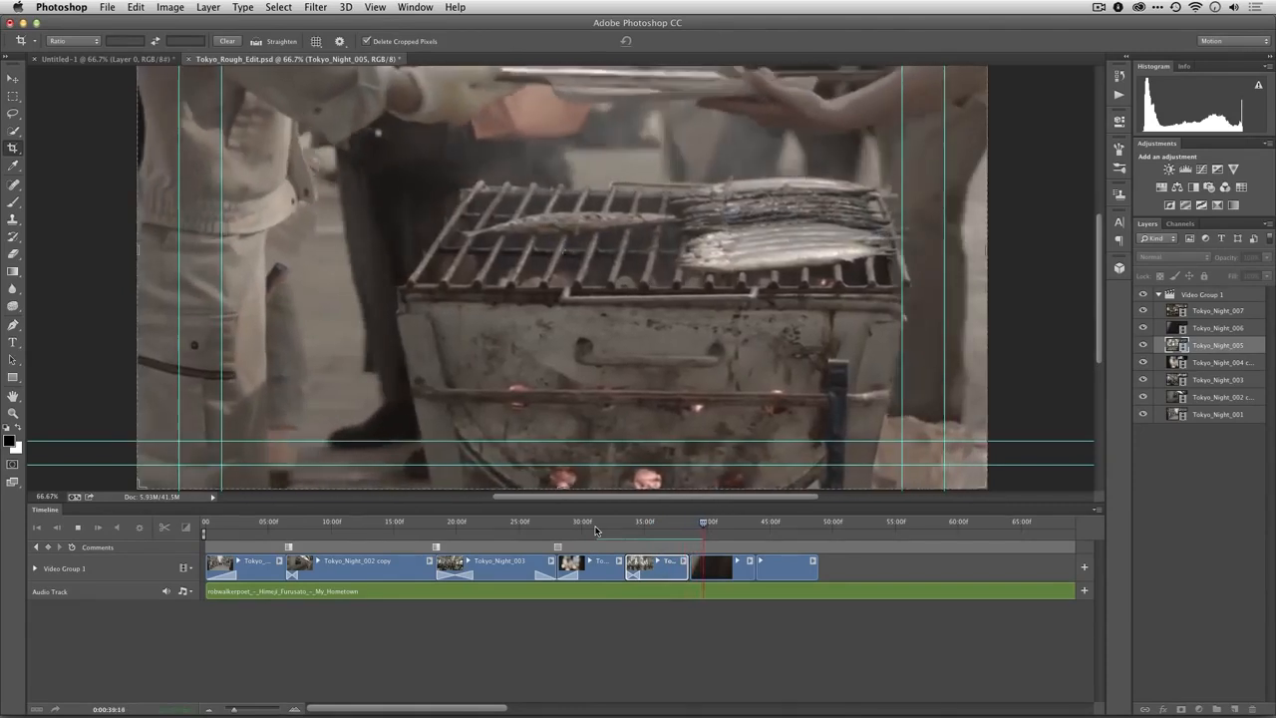
left_click(684, 524)
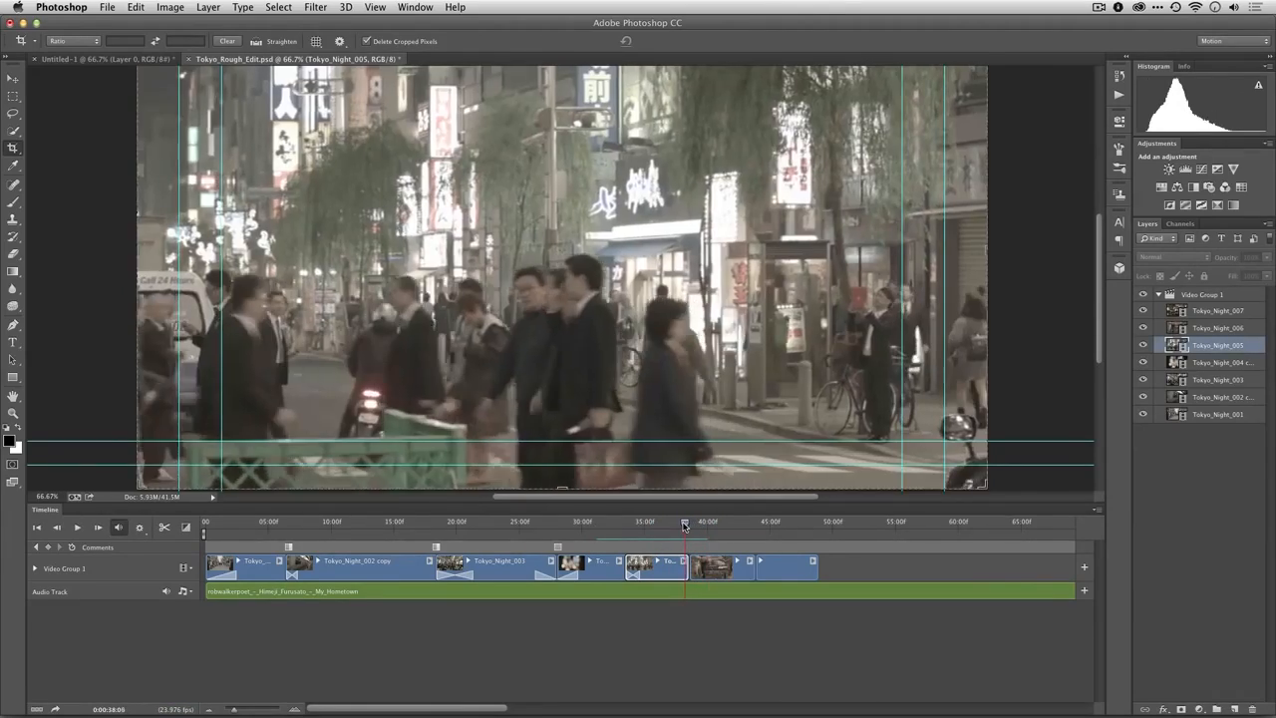
key("space")
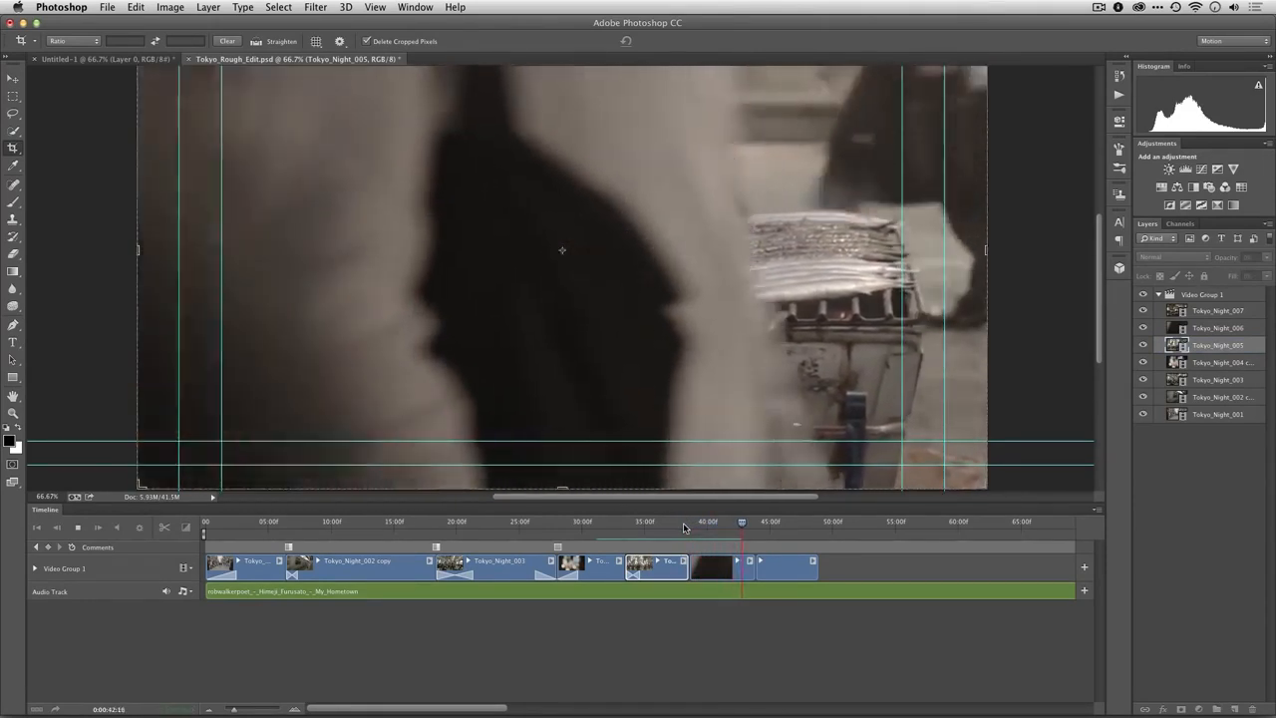
key("space")
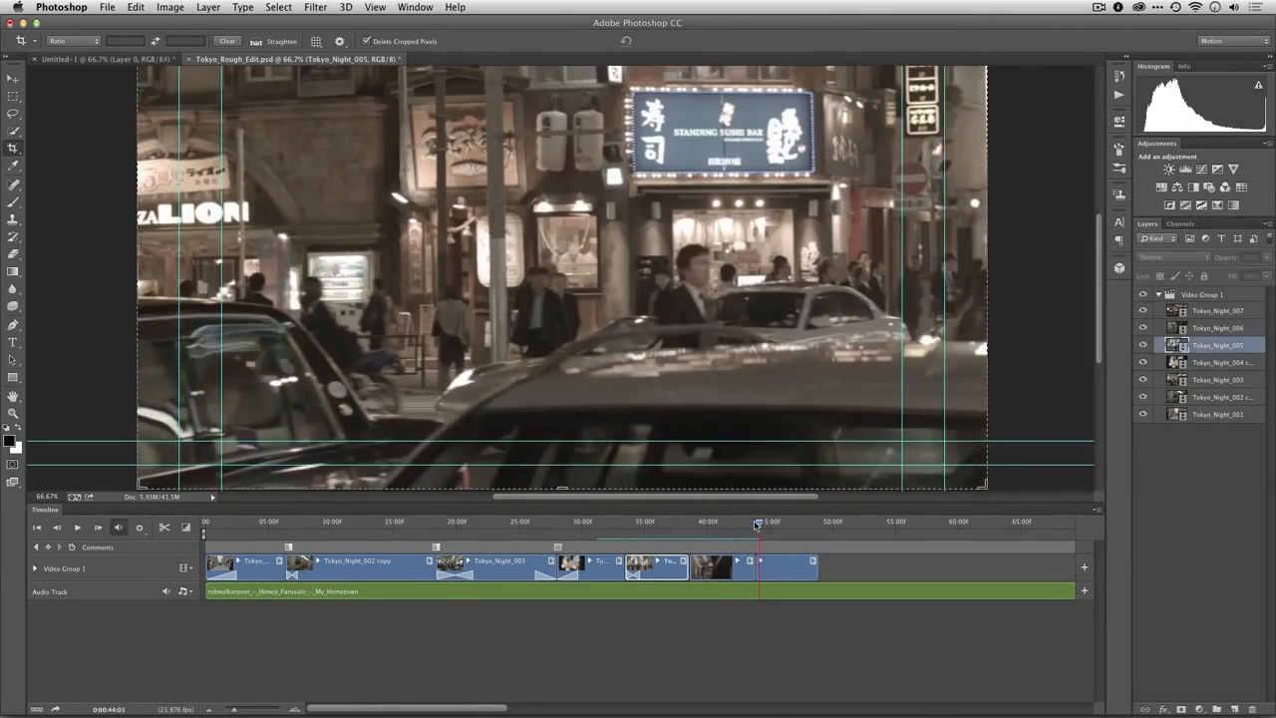
Split the Tokyo_Night_006 clip at 43:09 and delete the short leftover piece at its end
left_click_drag(758, 526, 750, 527)
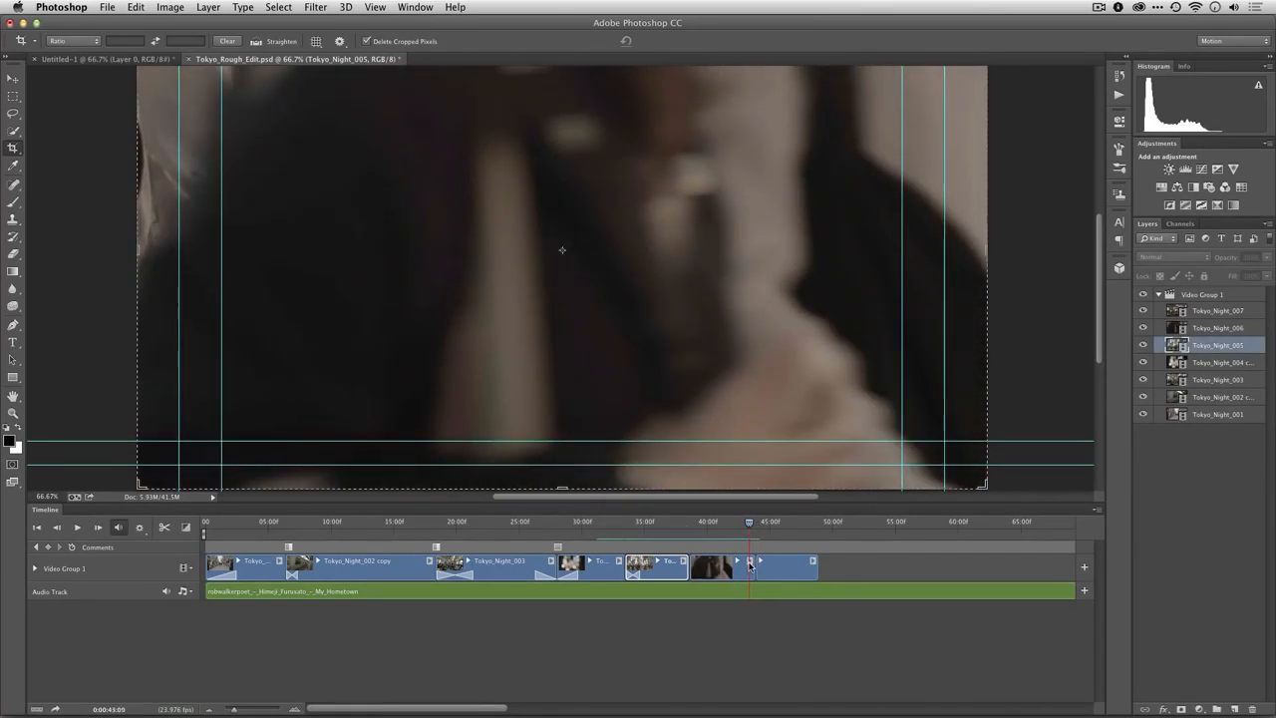
left_click(750, 570)
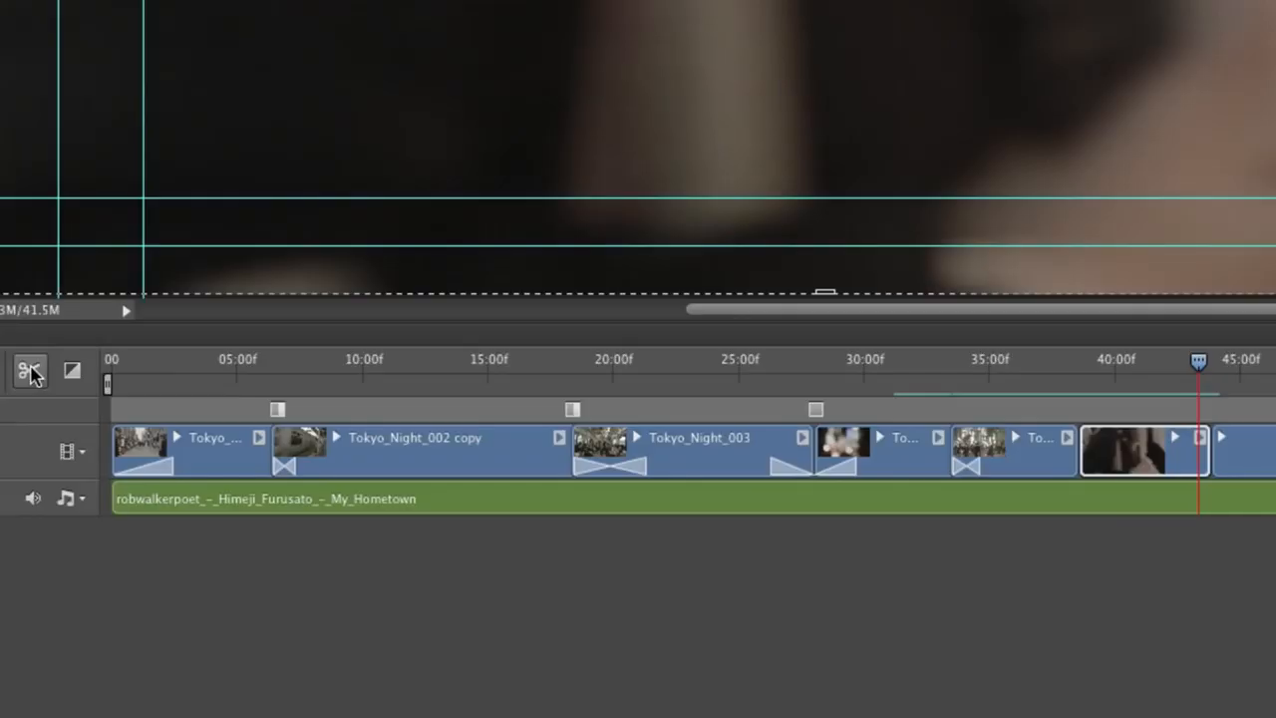
left_click(165, 527)
left_click(1229, 552)
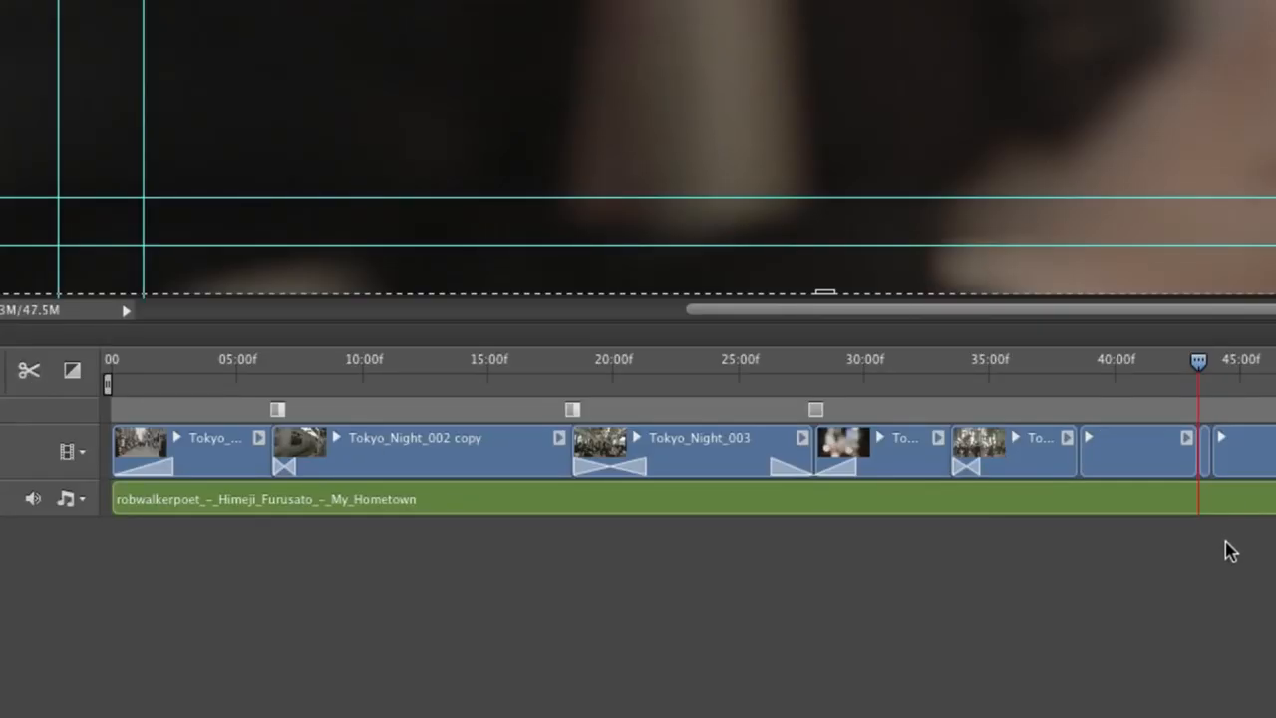
left_click(1202, 457)
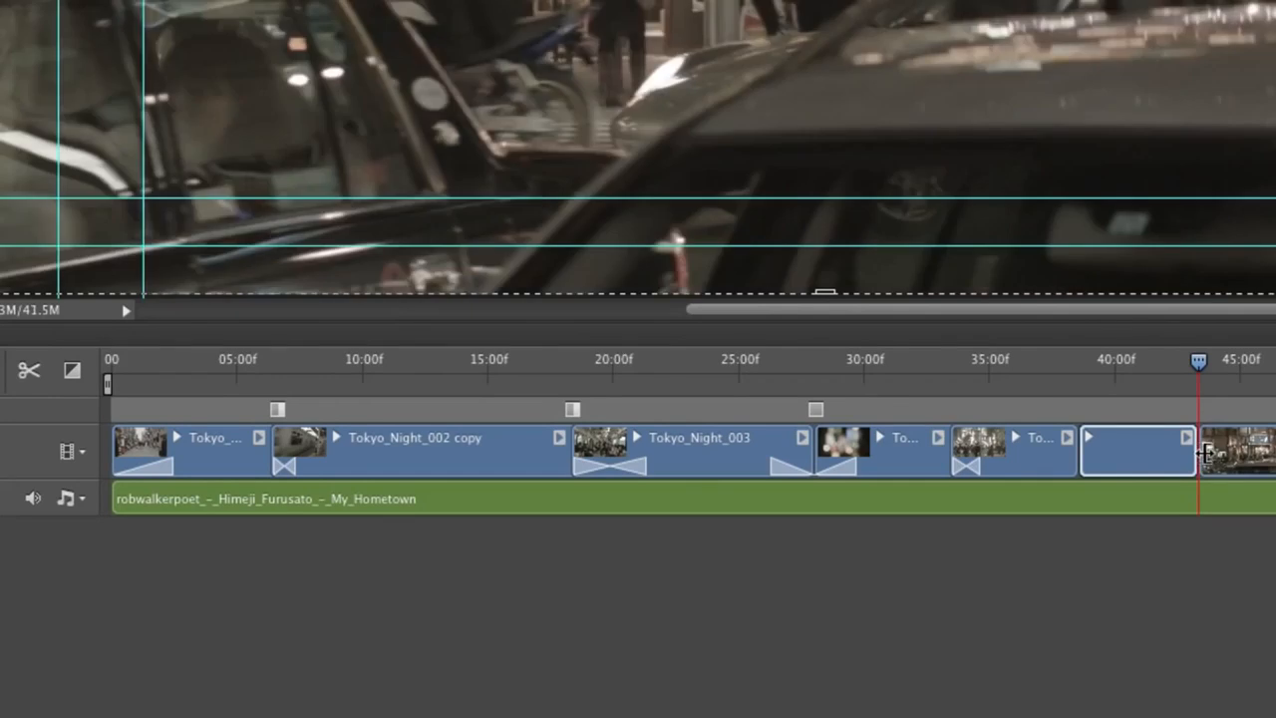
Play back from the end of Tokyo_Night_005 through the trimmed Tokyo_Night_006 clip into the last clip
left_click(1061, 361)
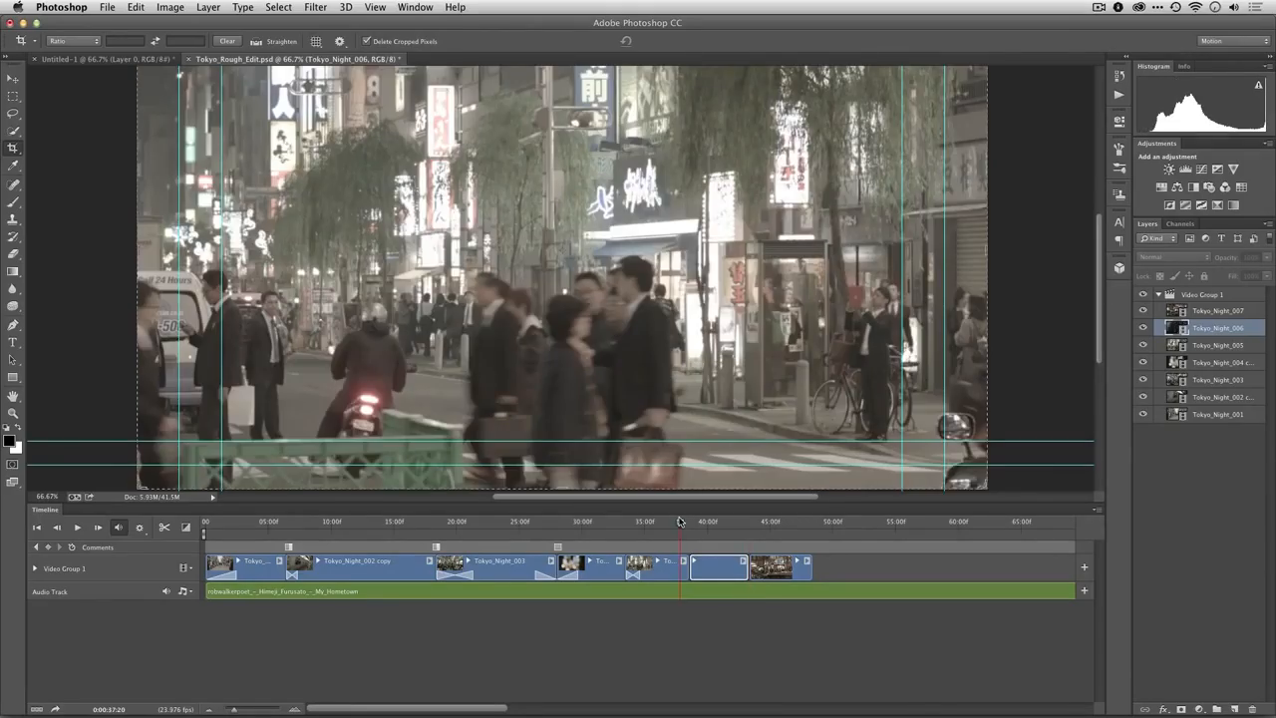
key("space")
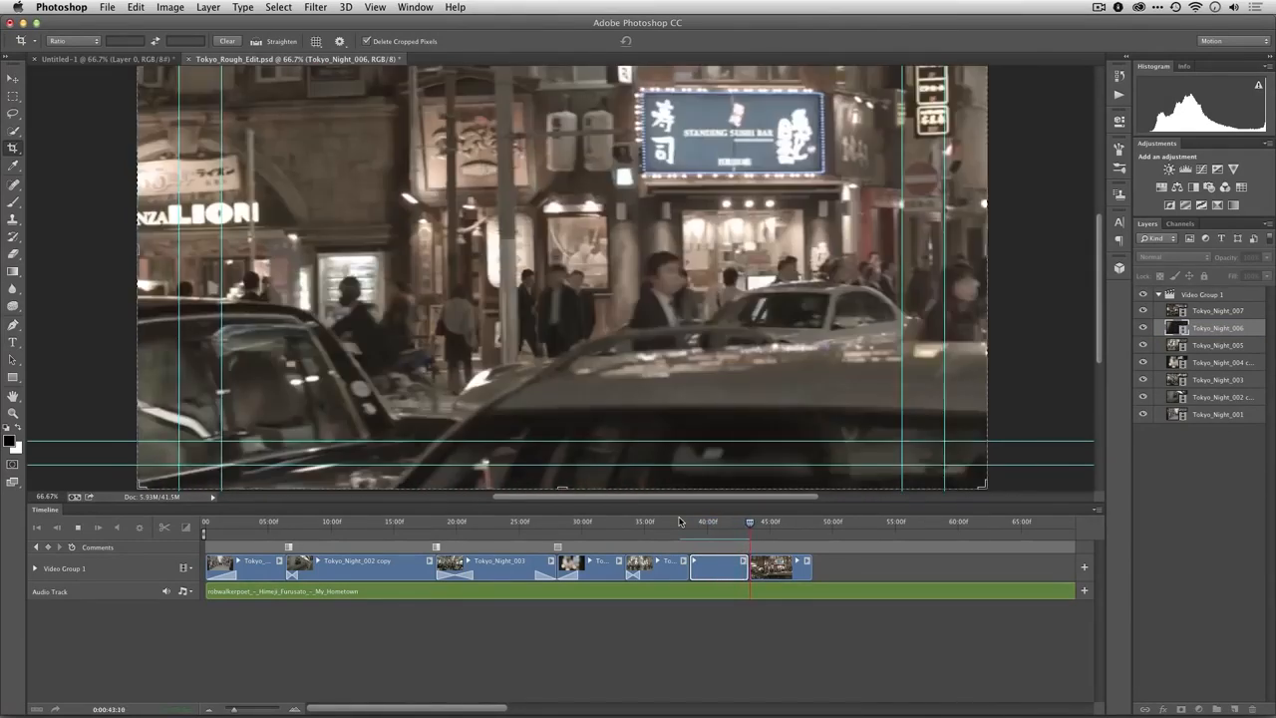
key("space")
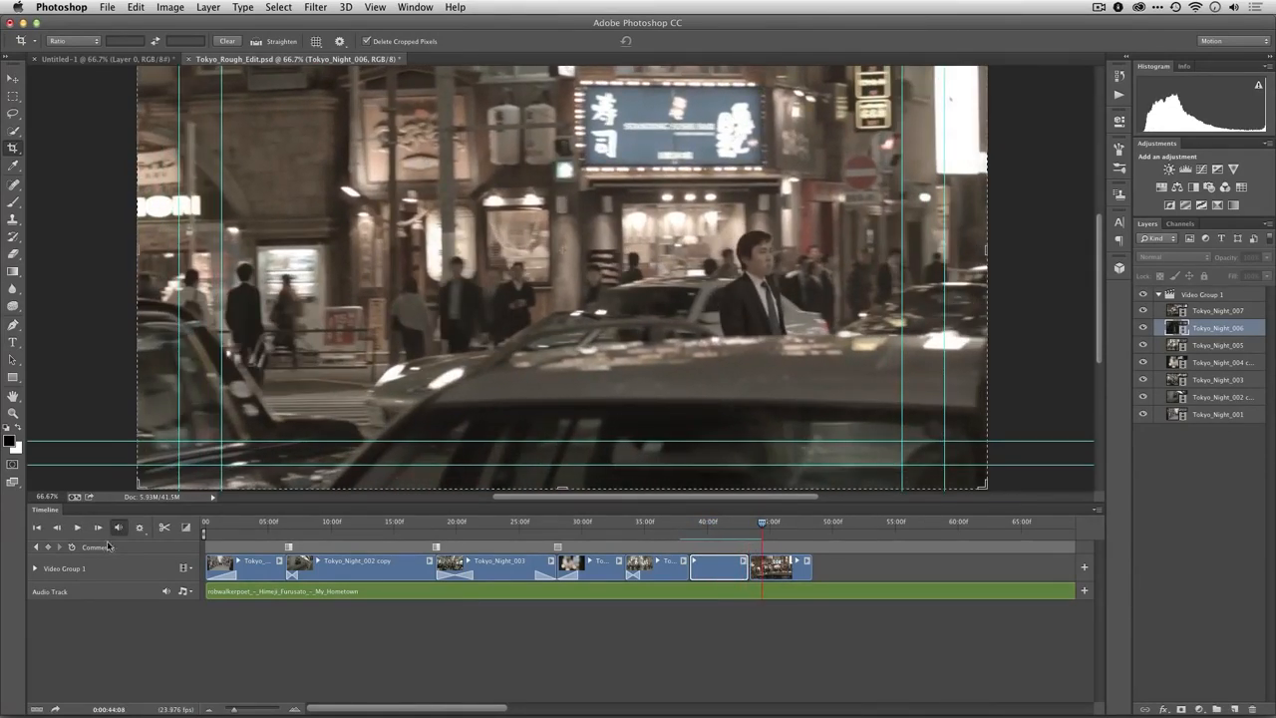
Apply a Fade With Black between Tokyo_Night_006 and Tokyo_Night_007, shorten it to a fraction of a second and play it back
left_click(186, 527)
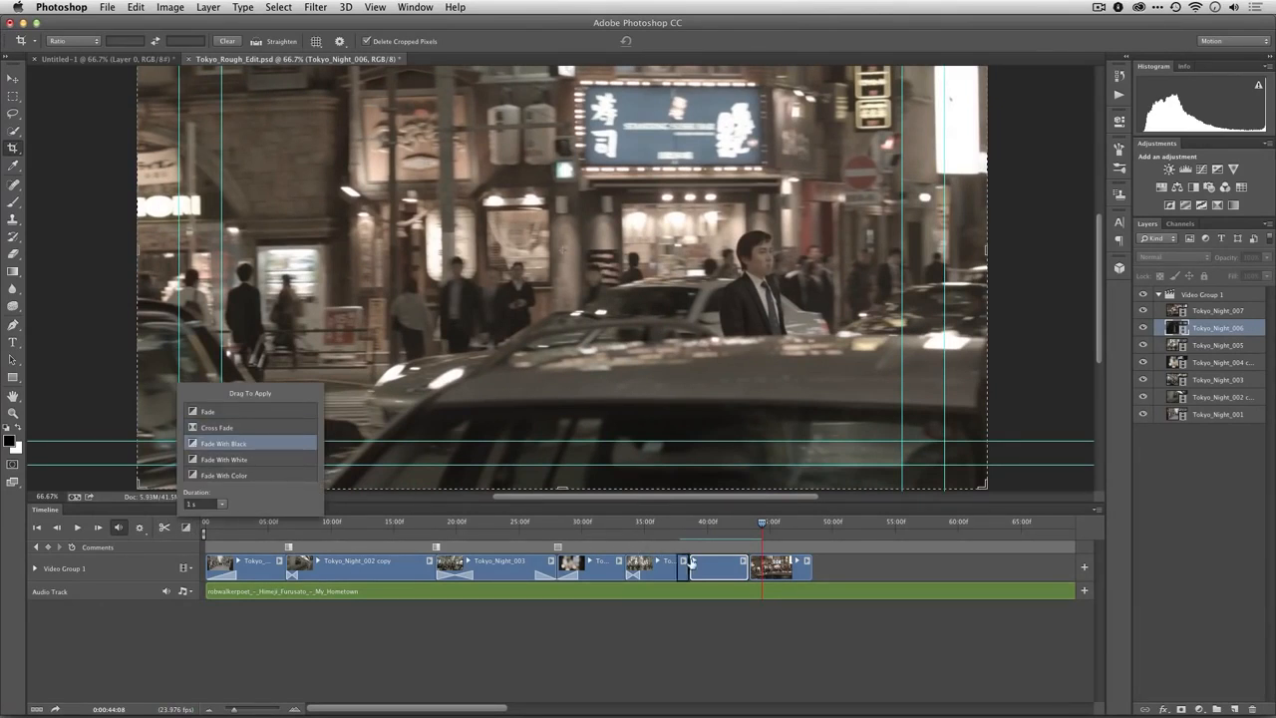
left_click_drag(750, 574, 752, 570)
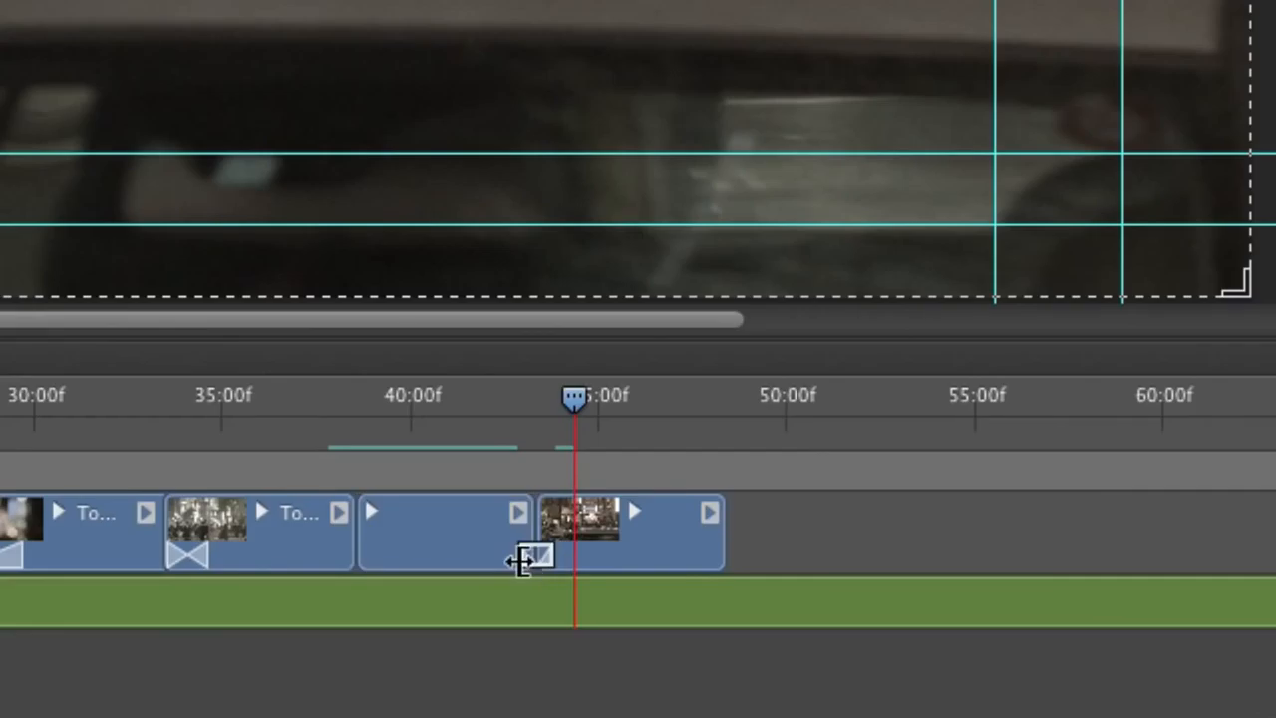
left_click_drag(745, 575, 746, 575)
mouse_move(527, 556)
left_mouse_down()
mouse_move(542, 558)
mouse_move(529, 558)
left_mouse_up()
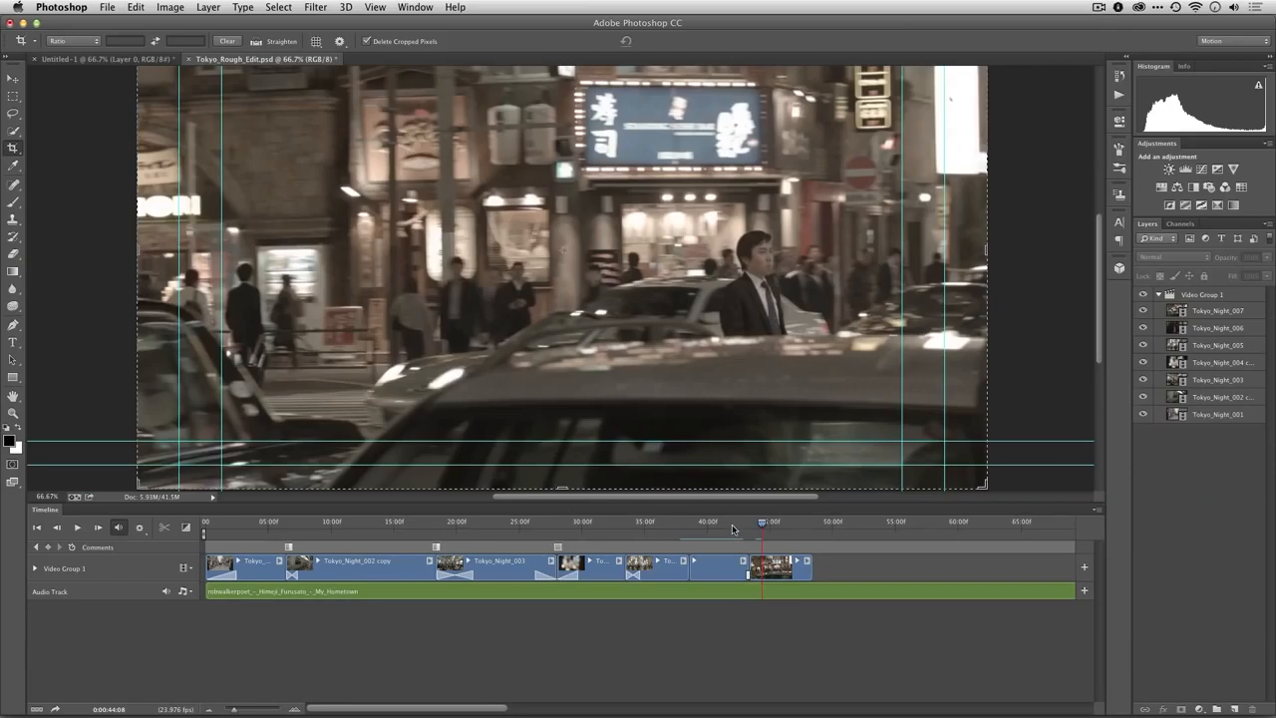
left_click(486, 401)
key("space")
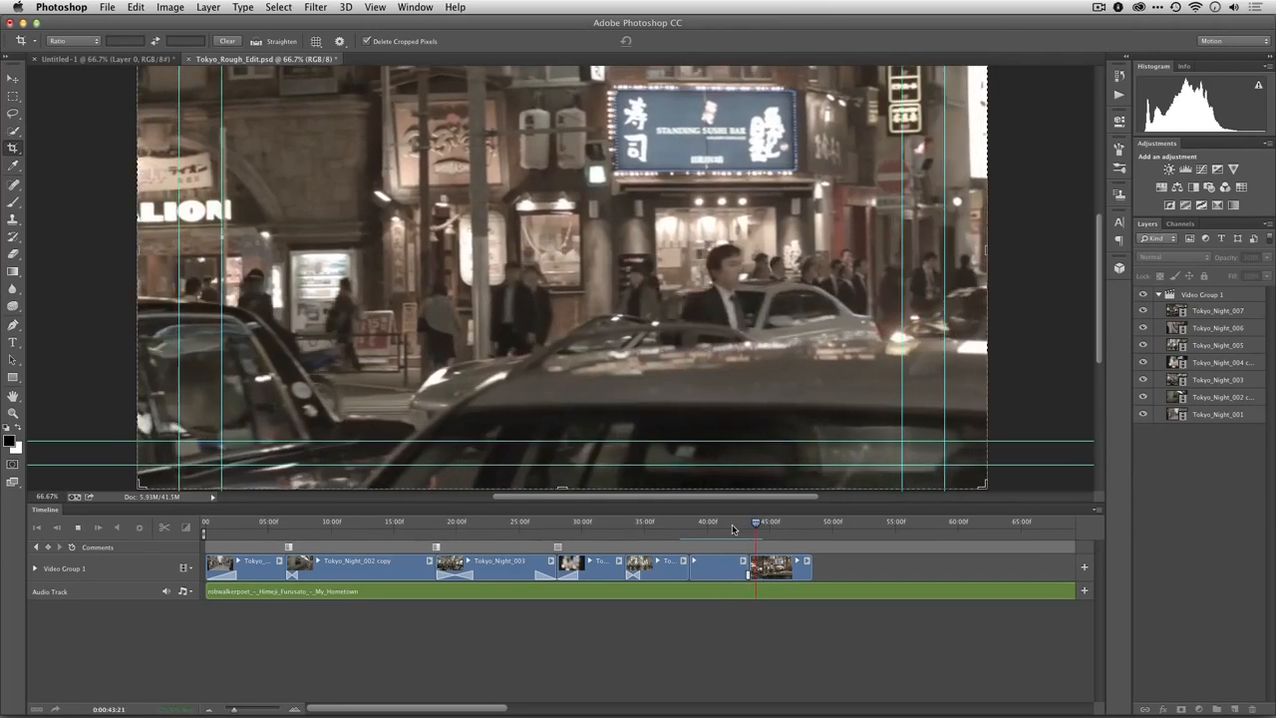
key("space")
Apply a Fade With Black between Tokyo_Night_005 and Tokyo_Night_006, shorten it to about half a second and play it back
left_click(690, 528)
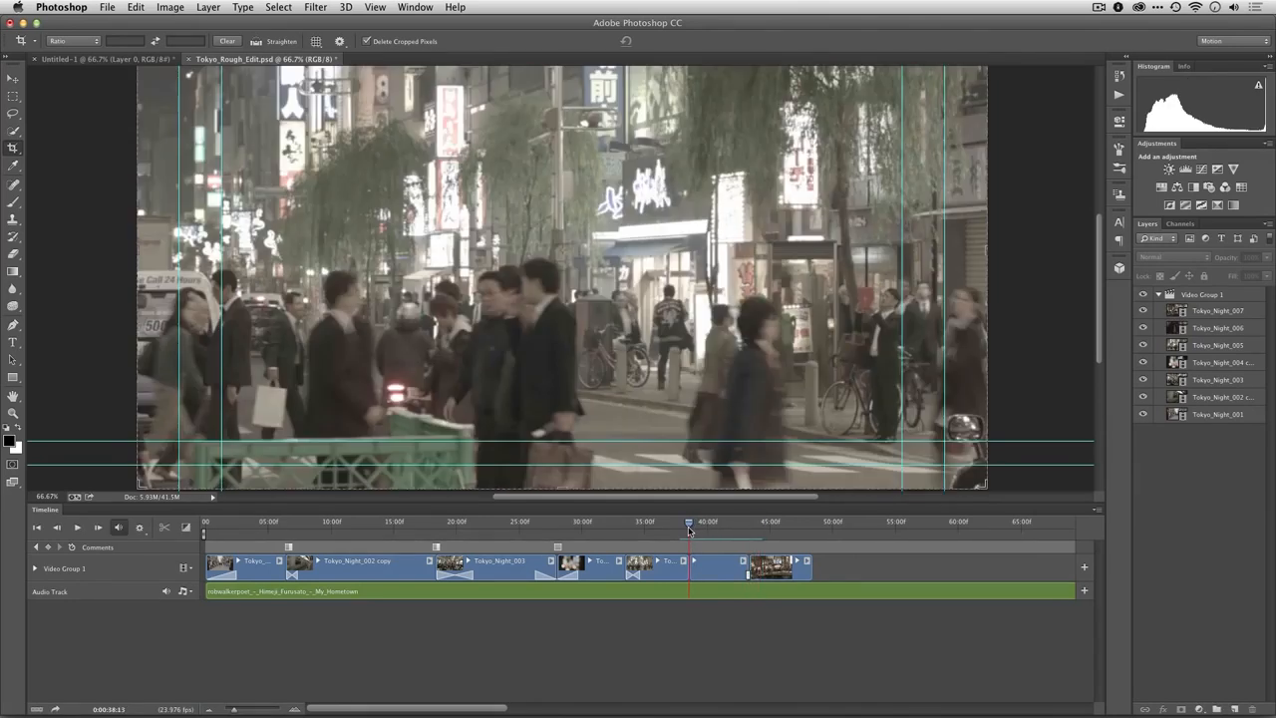
left_click(185, 527)
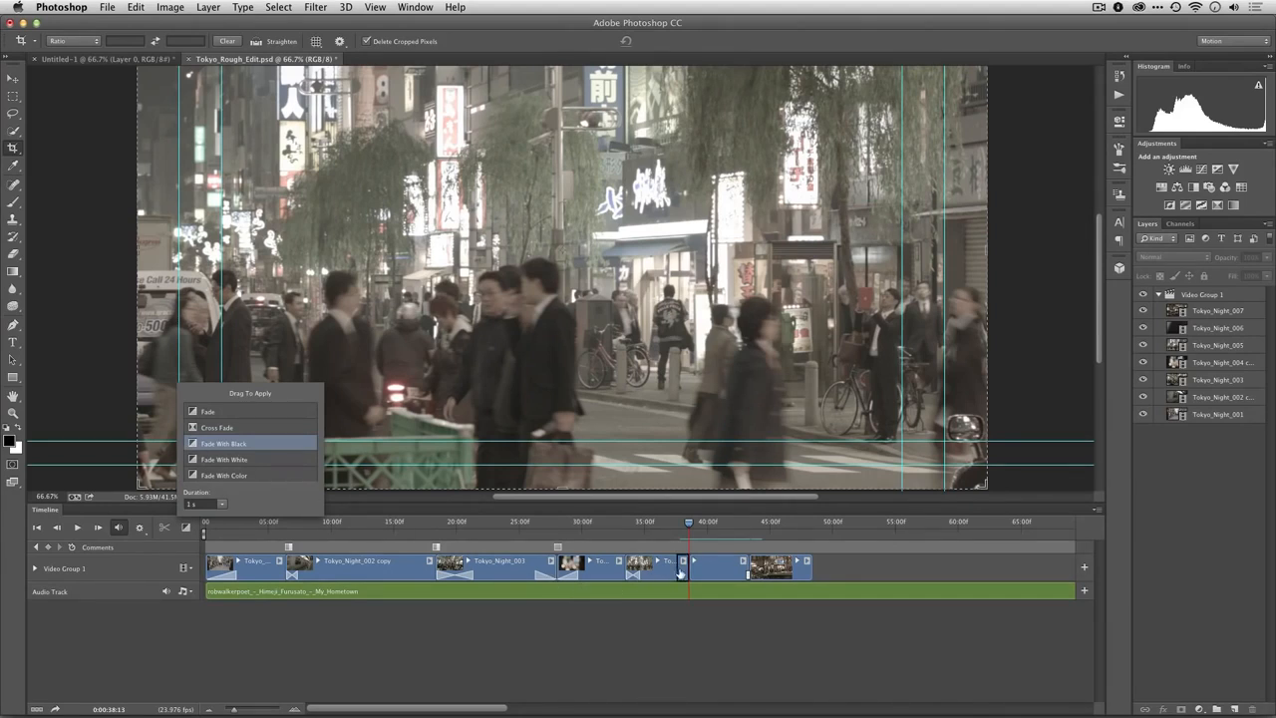
left_click_drag(688, 571, 696, 581)
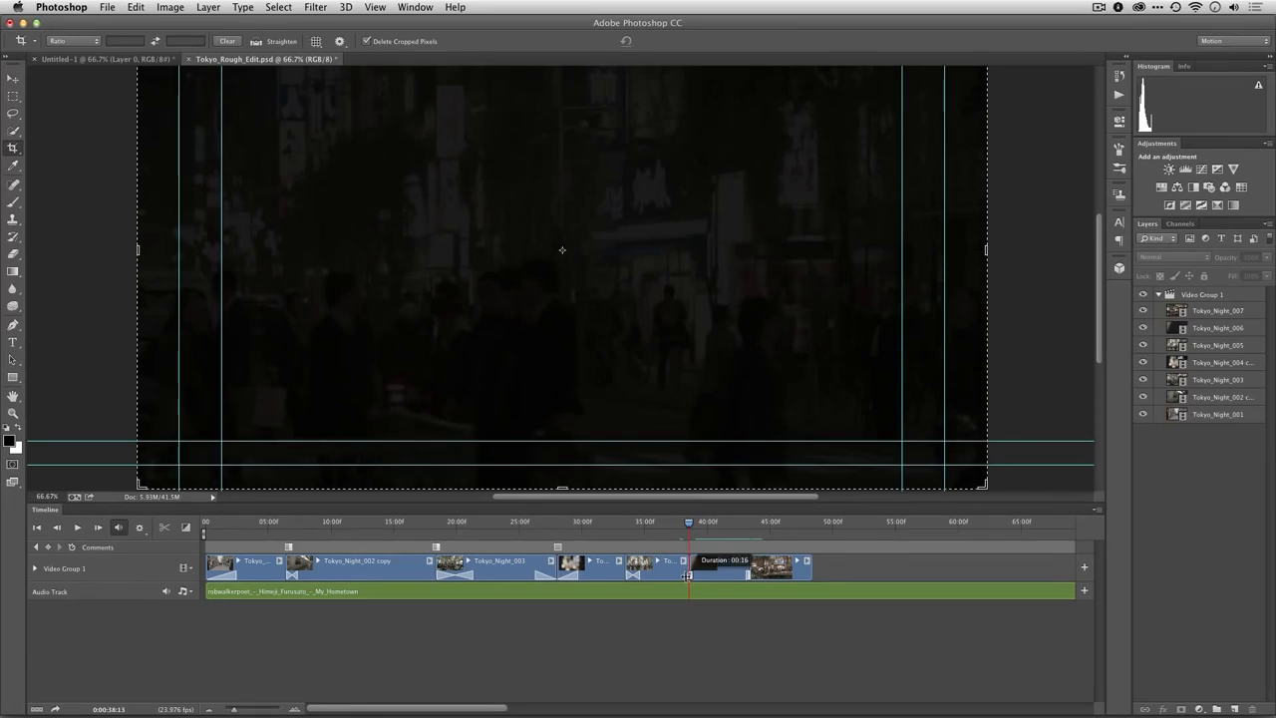
left_click_drag(688, 575, 689, 576)
left_click(672, 528)
key("space")
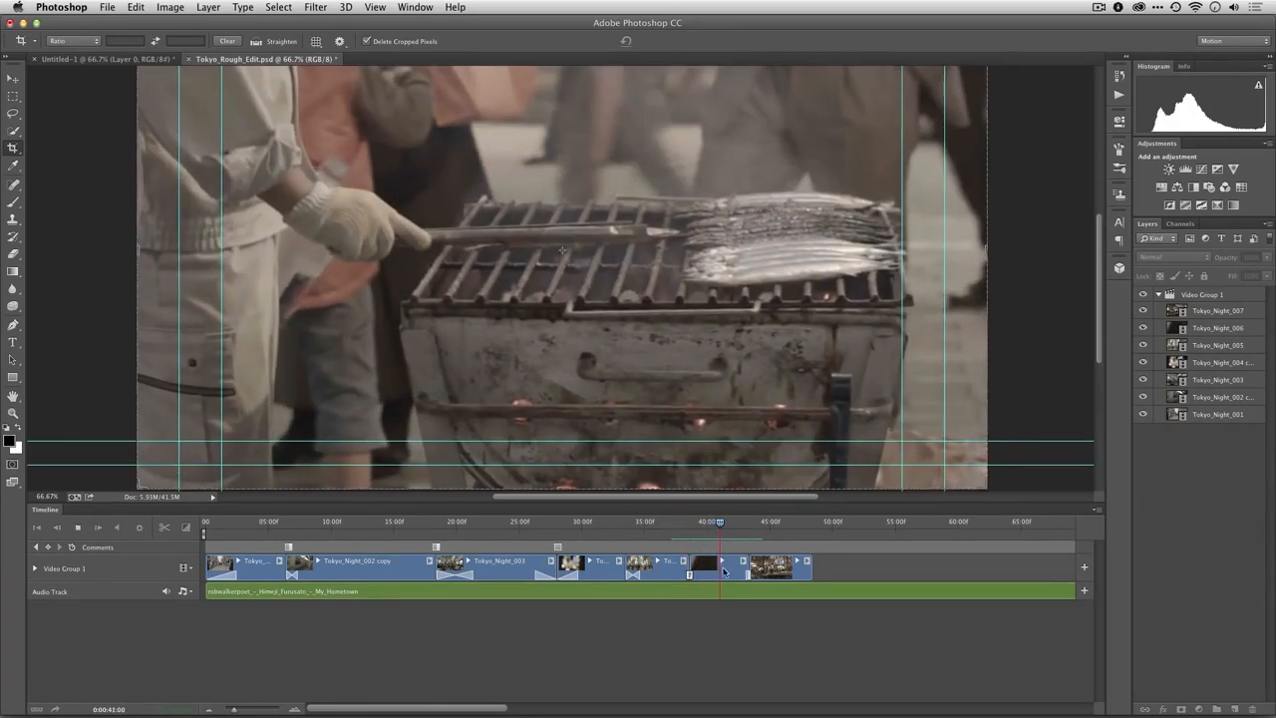
Extend the start of the Tokyo_Night_006 clip to a duration of about 05:15 and play back both short black fades
left_click(714, 570)
left_click_drag(692, 564, 680, 565)
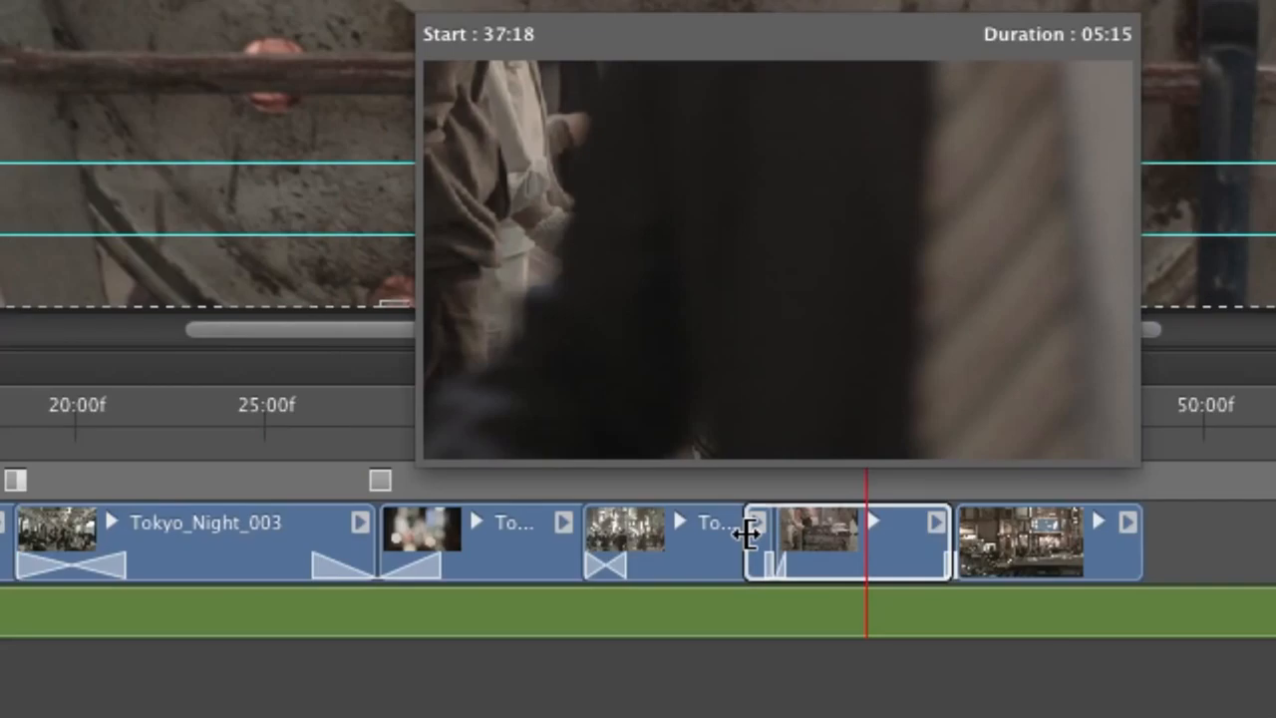
left_click_drag(748, 535, 742, 529)
left_click(719, 415)
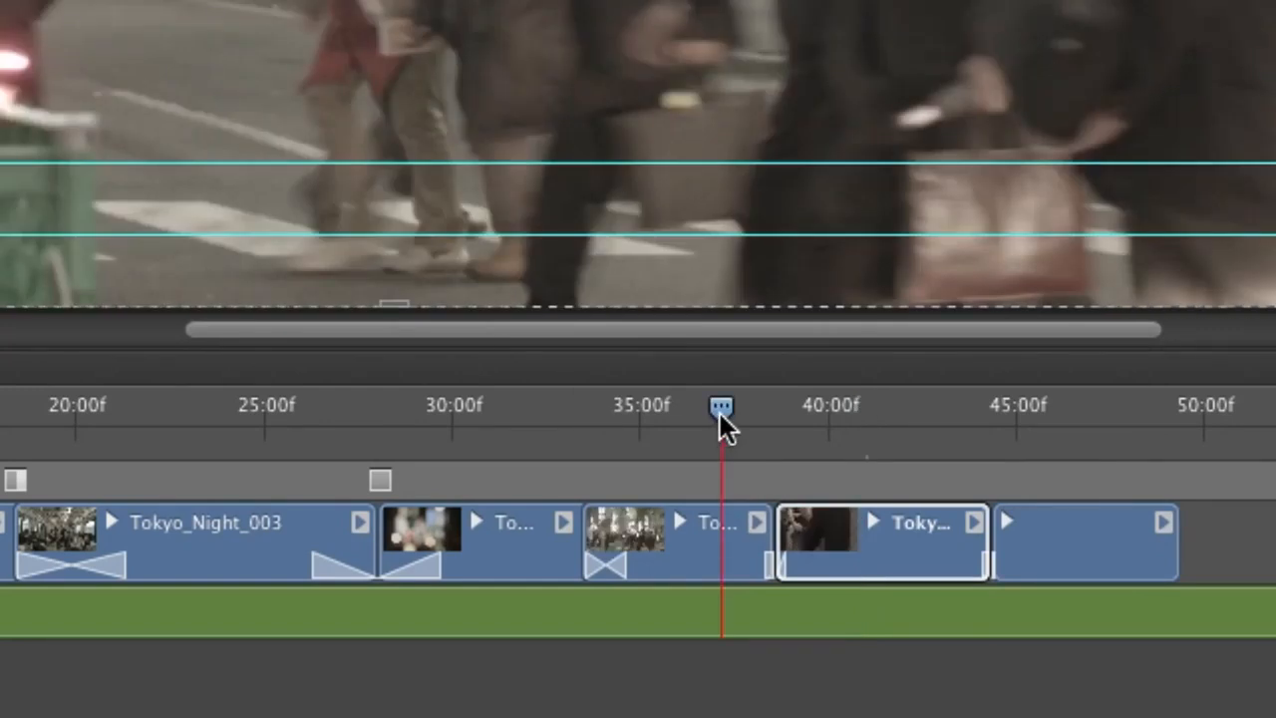
key("space")
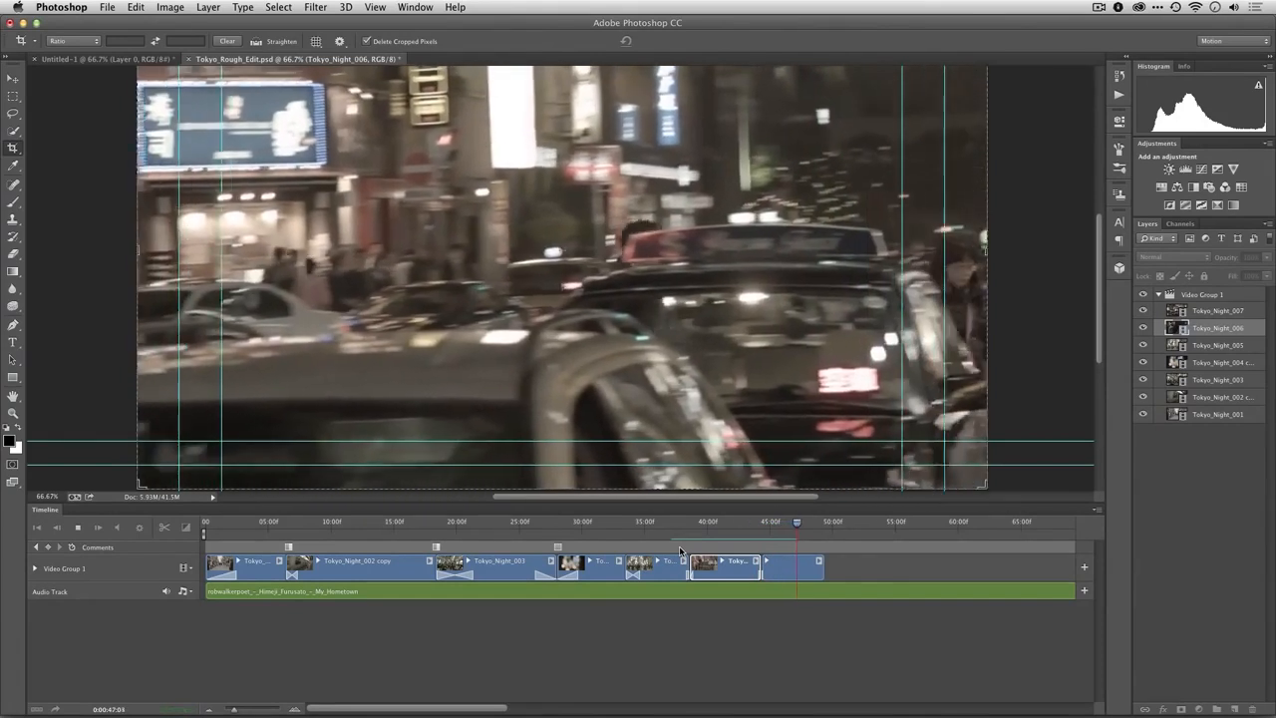
key("space")
Add a fade to the end of Tokyo_Night_007, extend the clip to about 50 seconds and lengthen the fade to nearly 2 seconds
left_click(186, 529)
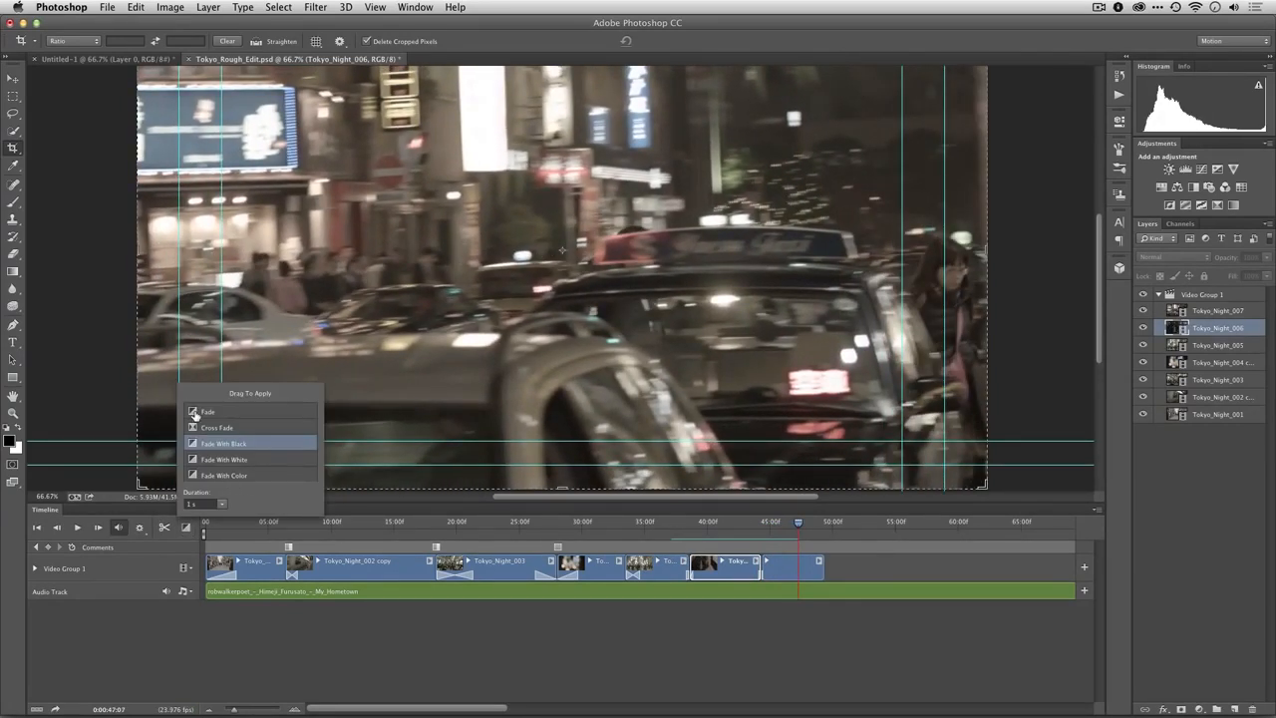
left_click(814, 576)
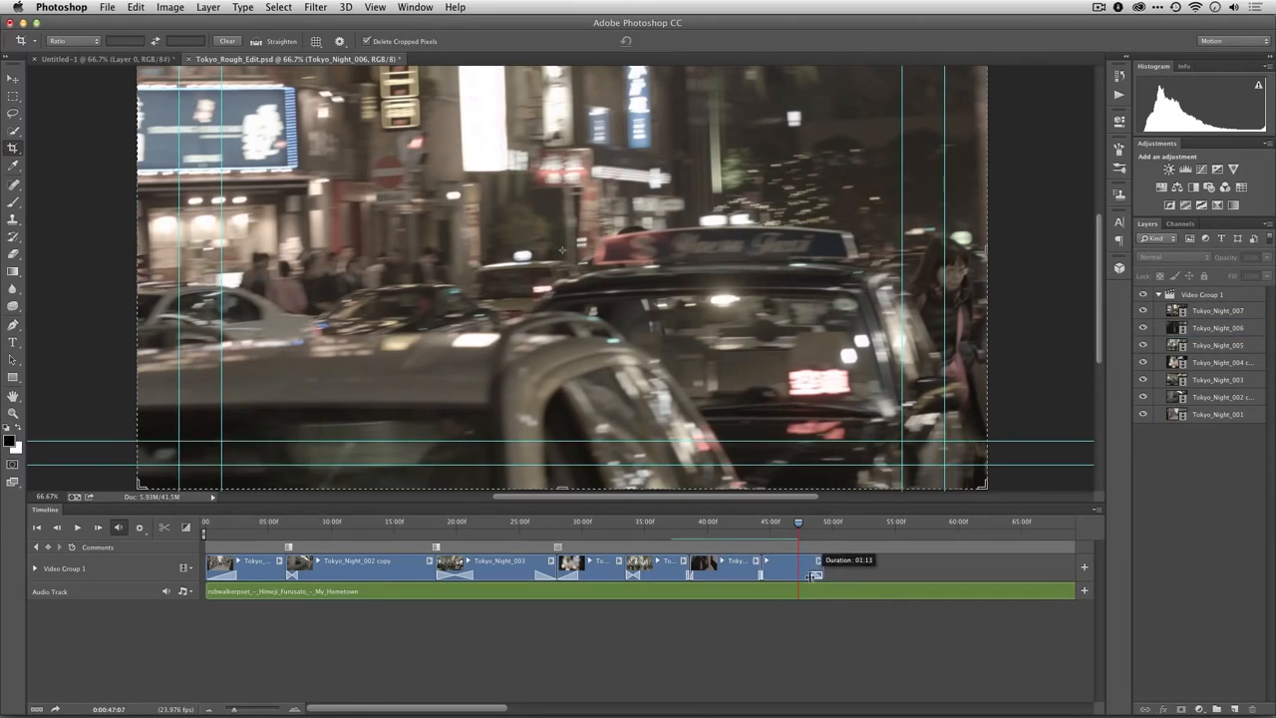
left_click_drag(814, 576, 825, 572)
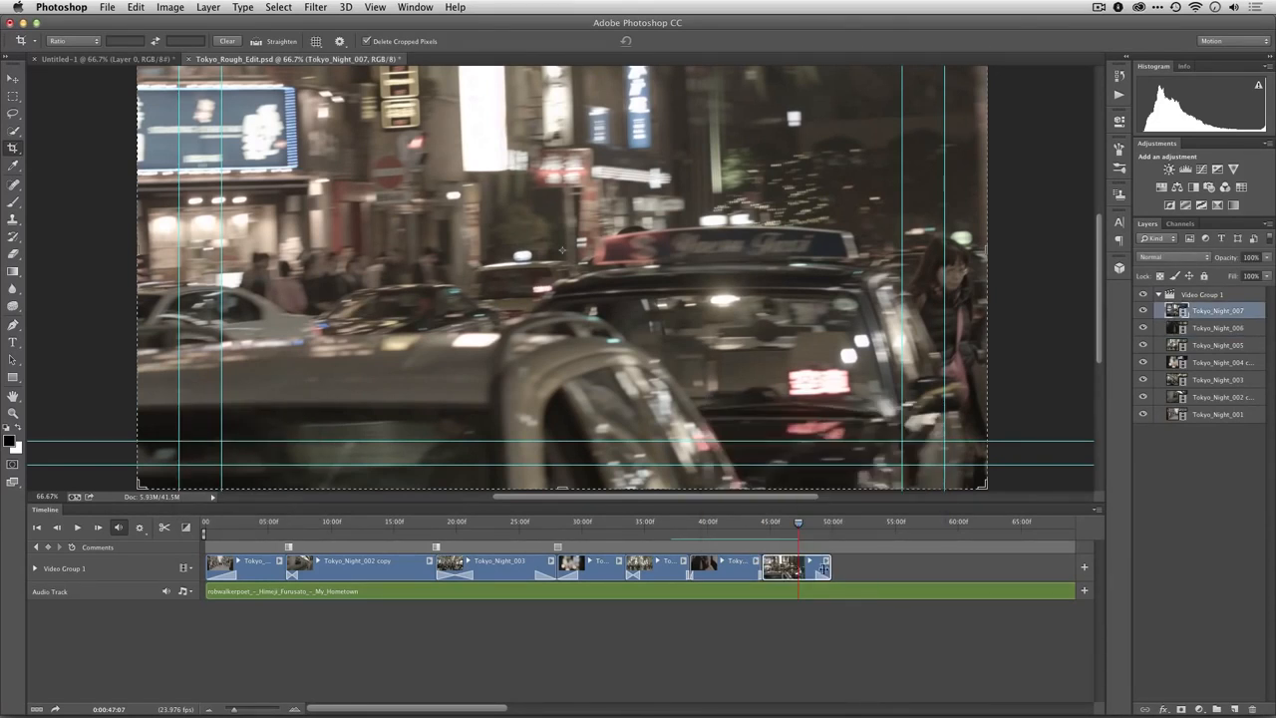
left_click(816, 575)
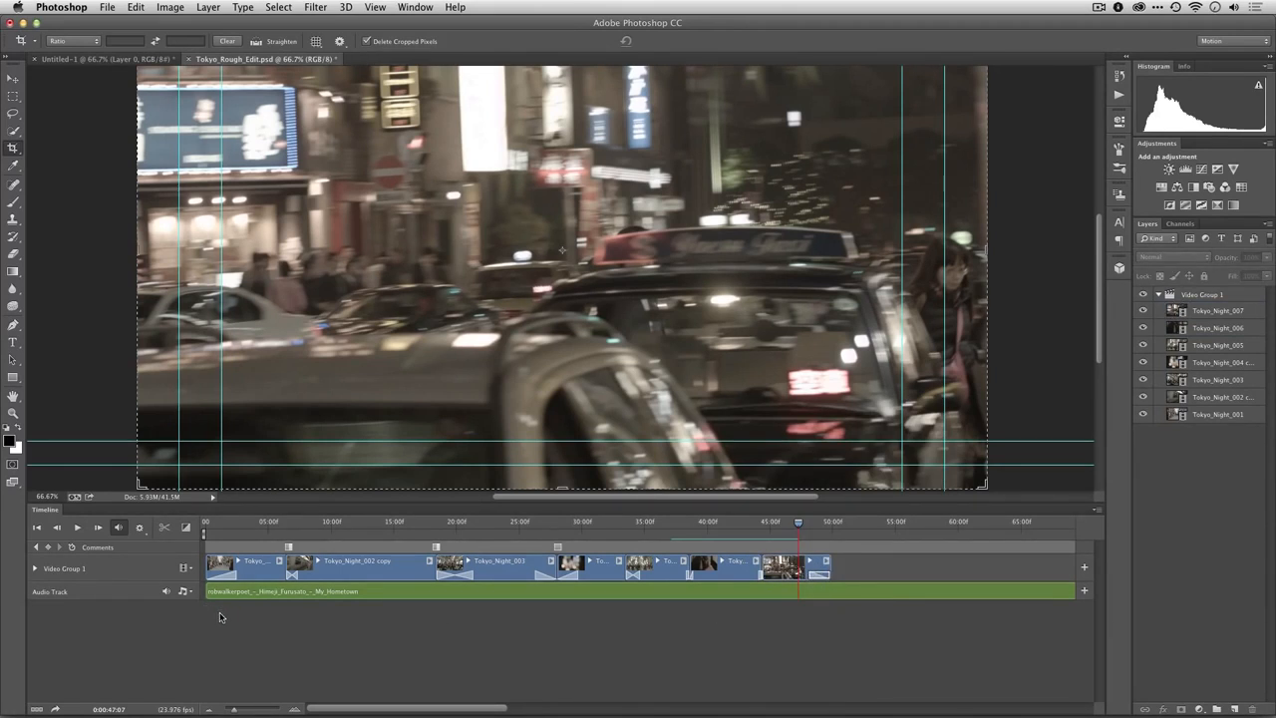
Split the audio track at 50:01, where the video ends, and delete the remaining music after the cut
mouse_move(813, 527)
left_mouse_down()
mouse_move(835, 535)
mouse_move(811, 541)
mouse_move(834, 540)
left_mouse_up()
left_click(842, 597)
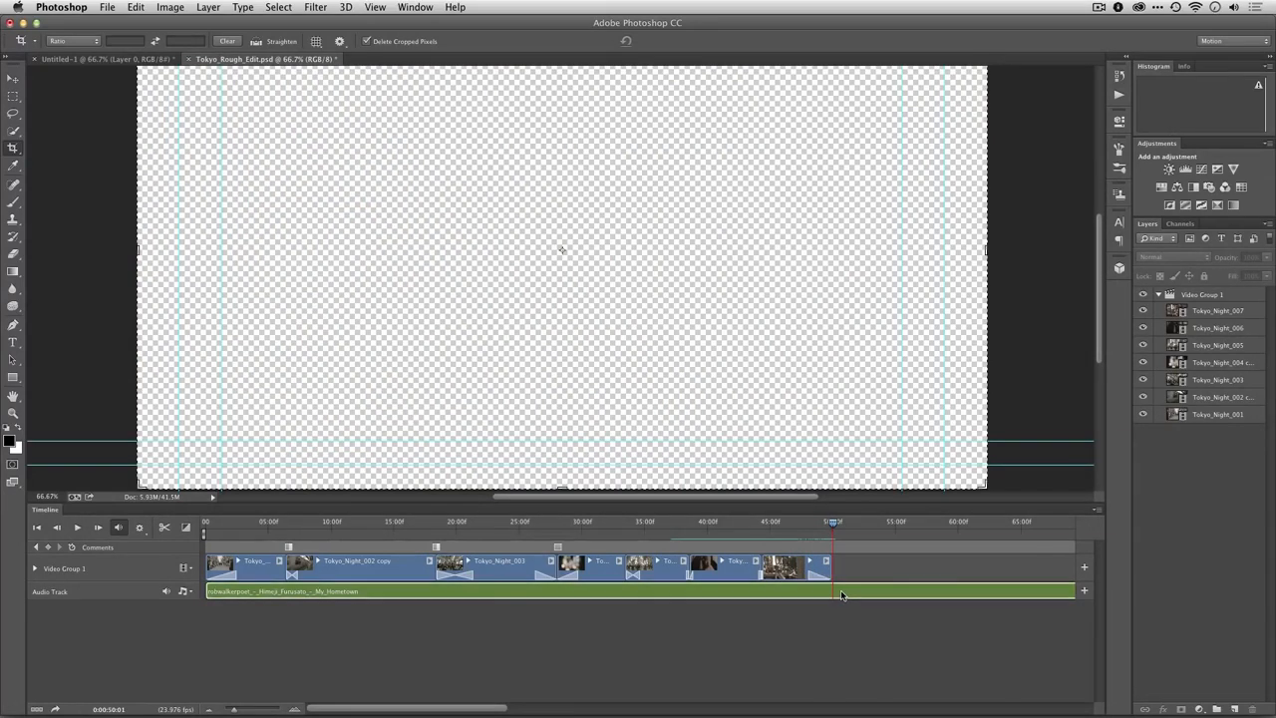
left_click(167, 531)
left_click(906, 645)
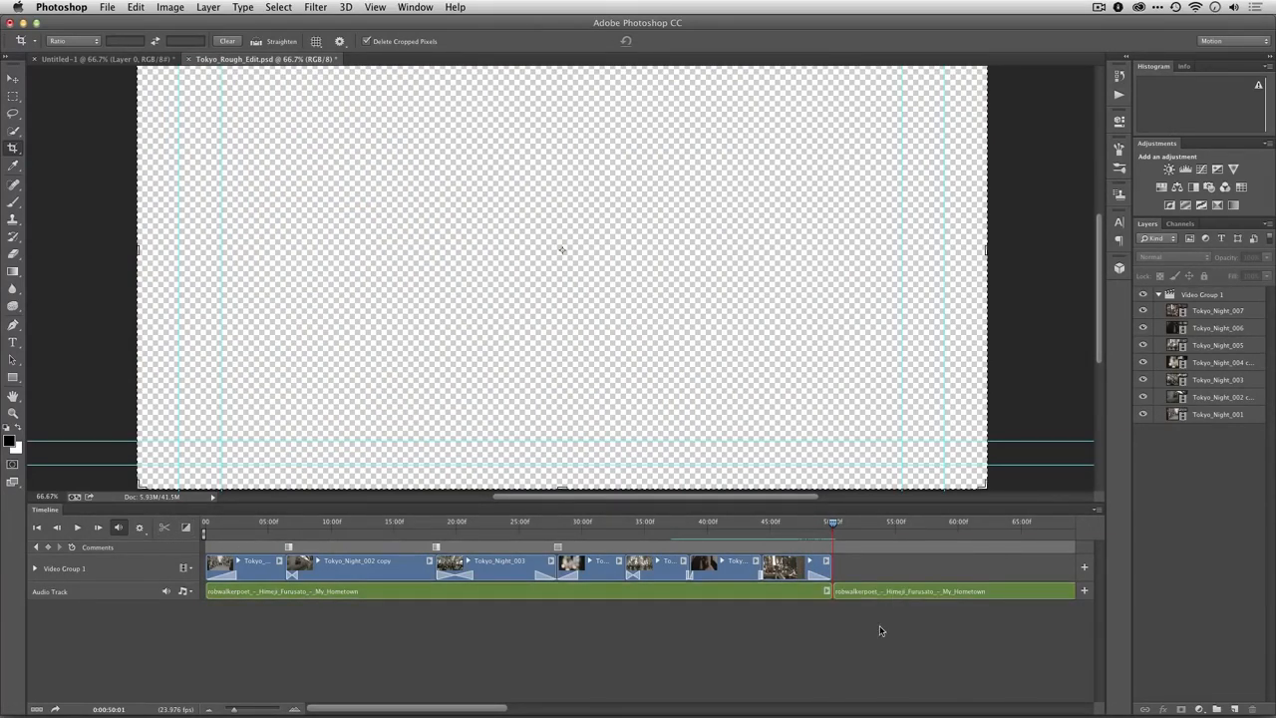
left_click(884, 596)
key("Delete")
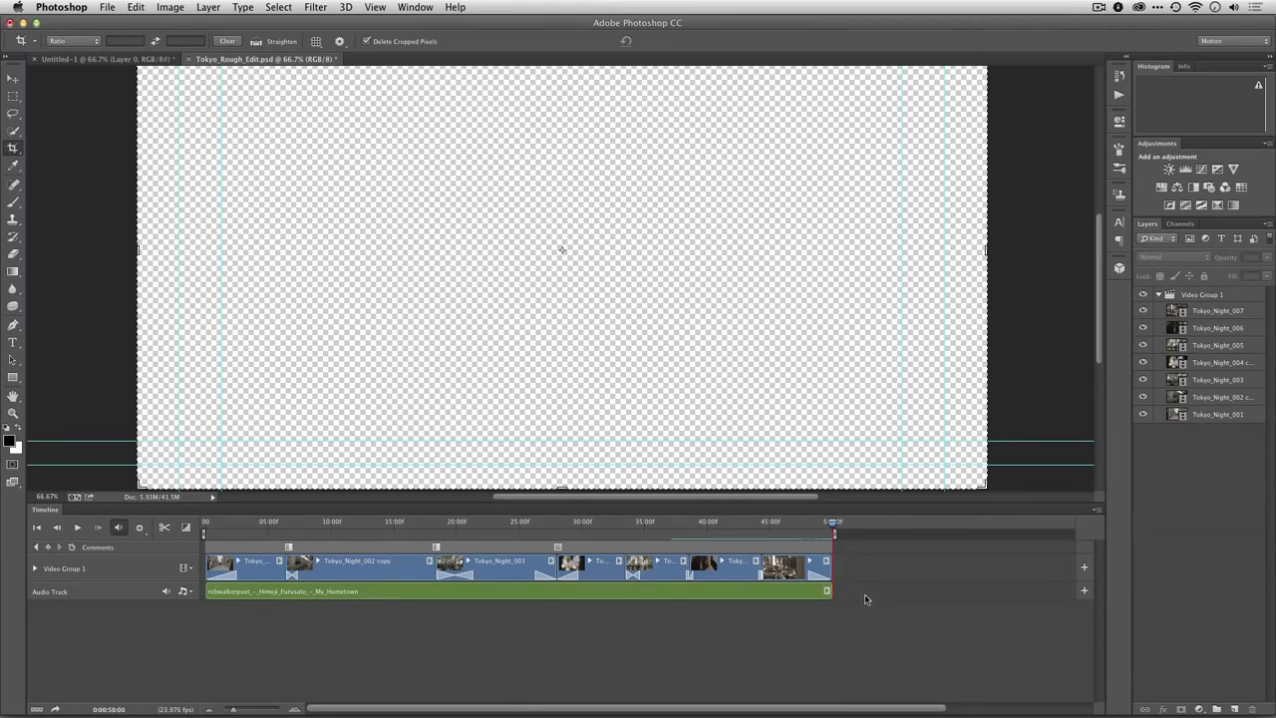
Give the music clip a 4-second audio fade out and a 1-second fade in
left_click(184, 529)
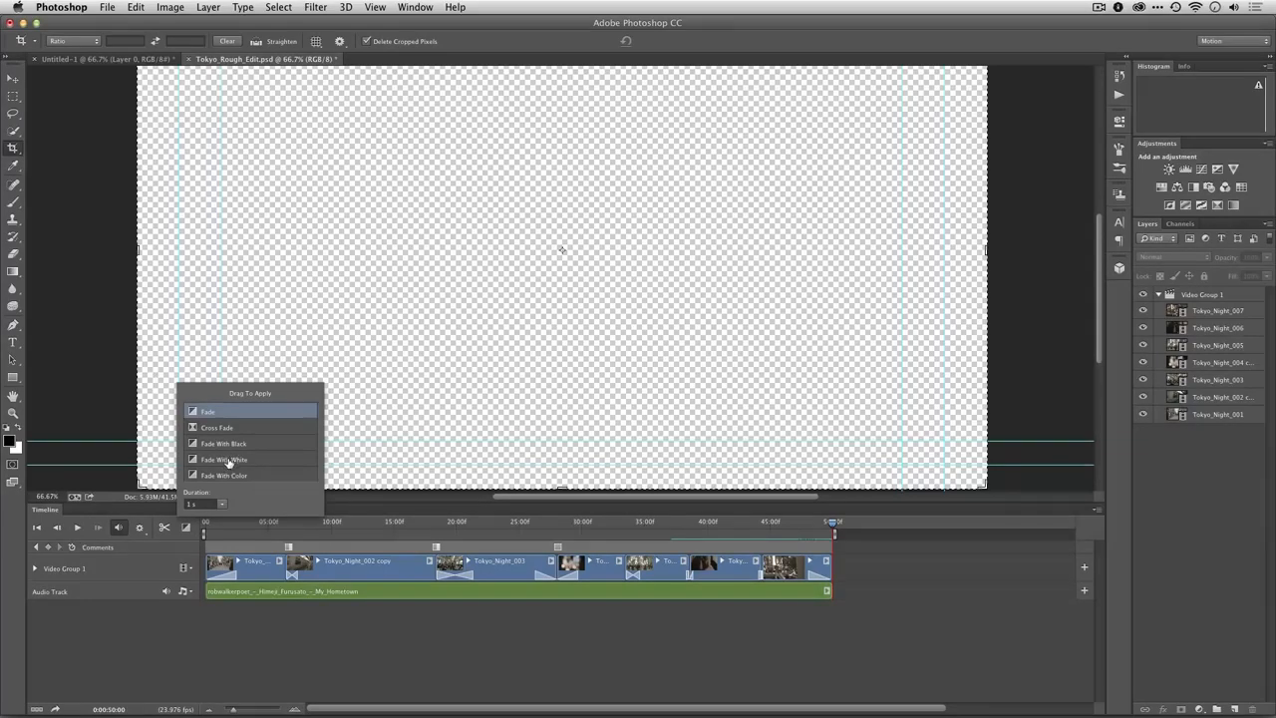
left_click(491, 648)
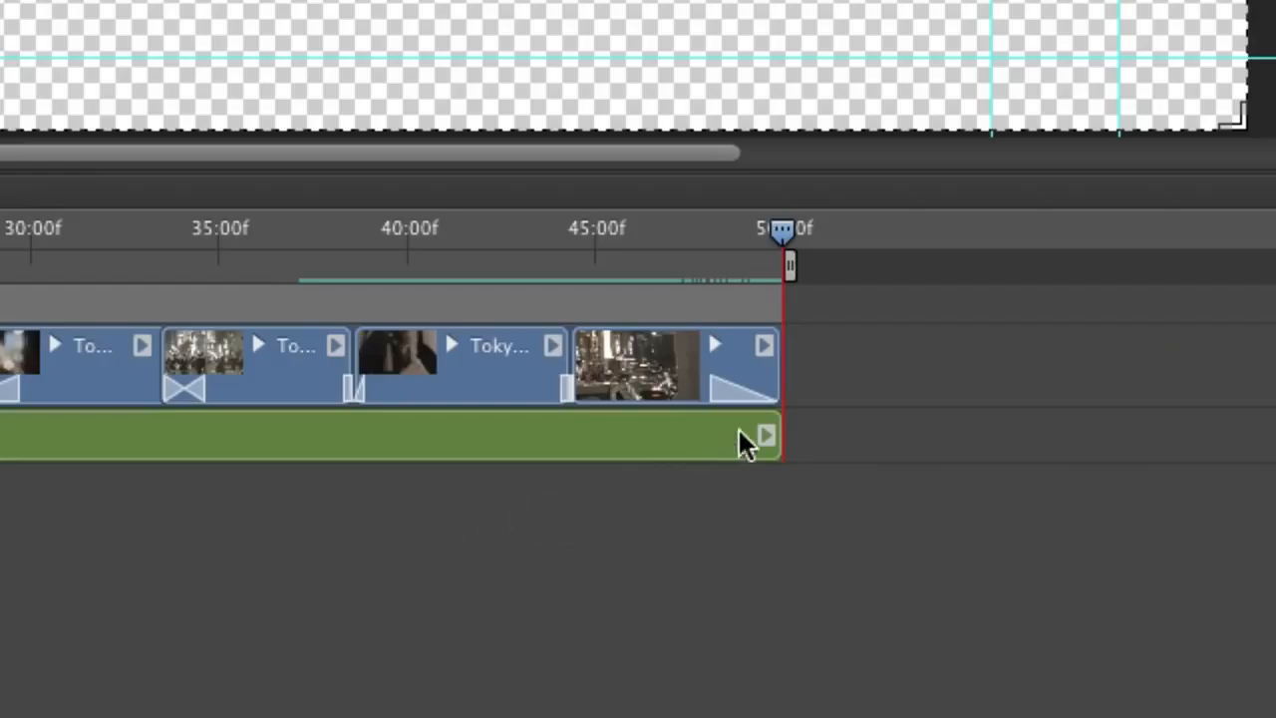
left_click(766, 436)
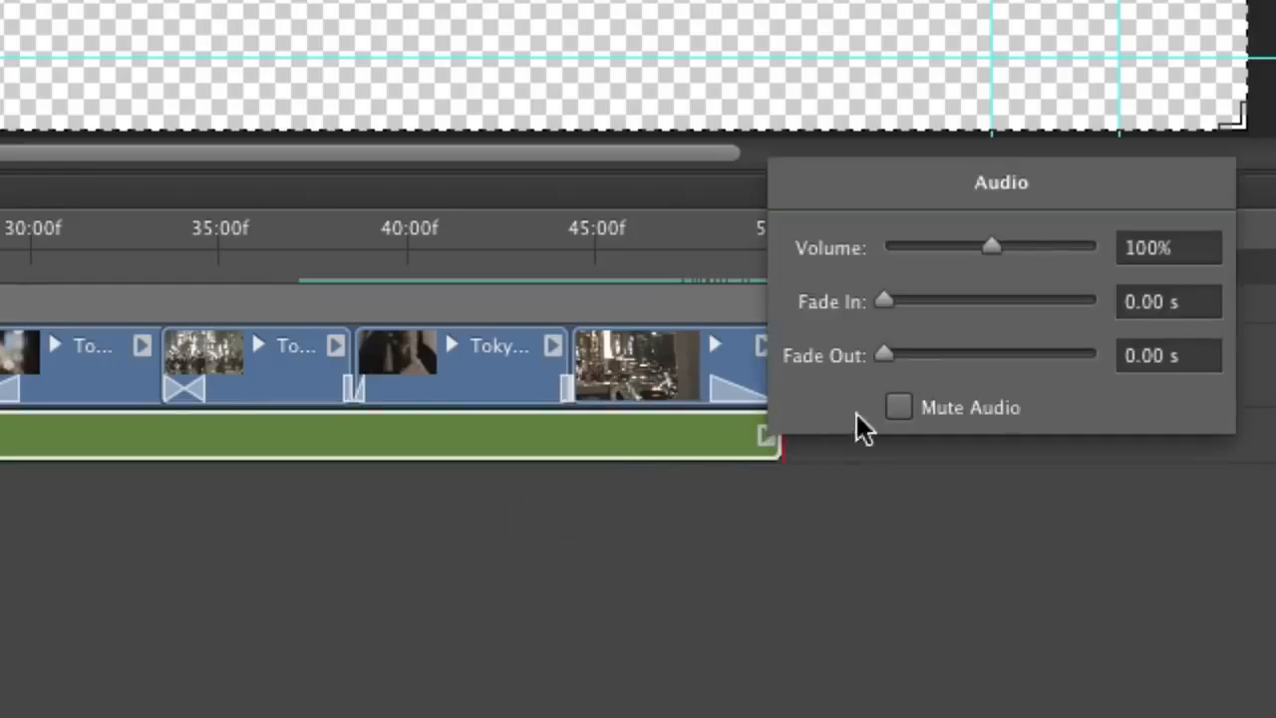
left_click_drag(899, 356, 901, 358)
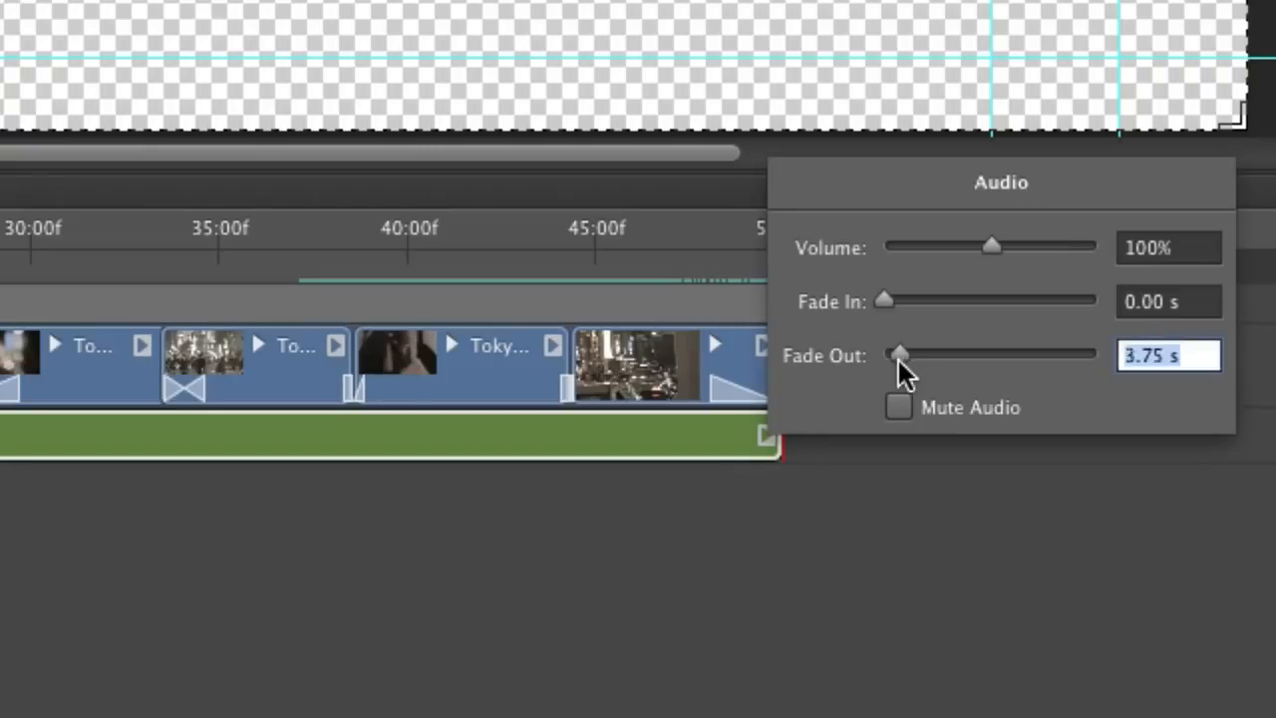
type("4")
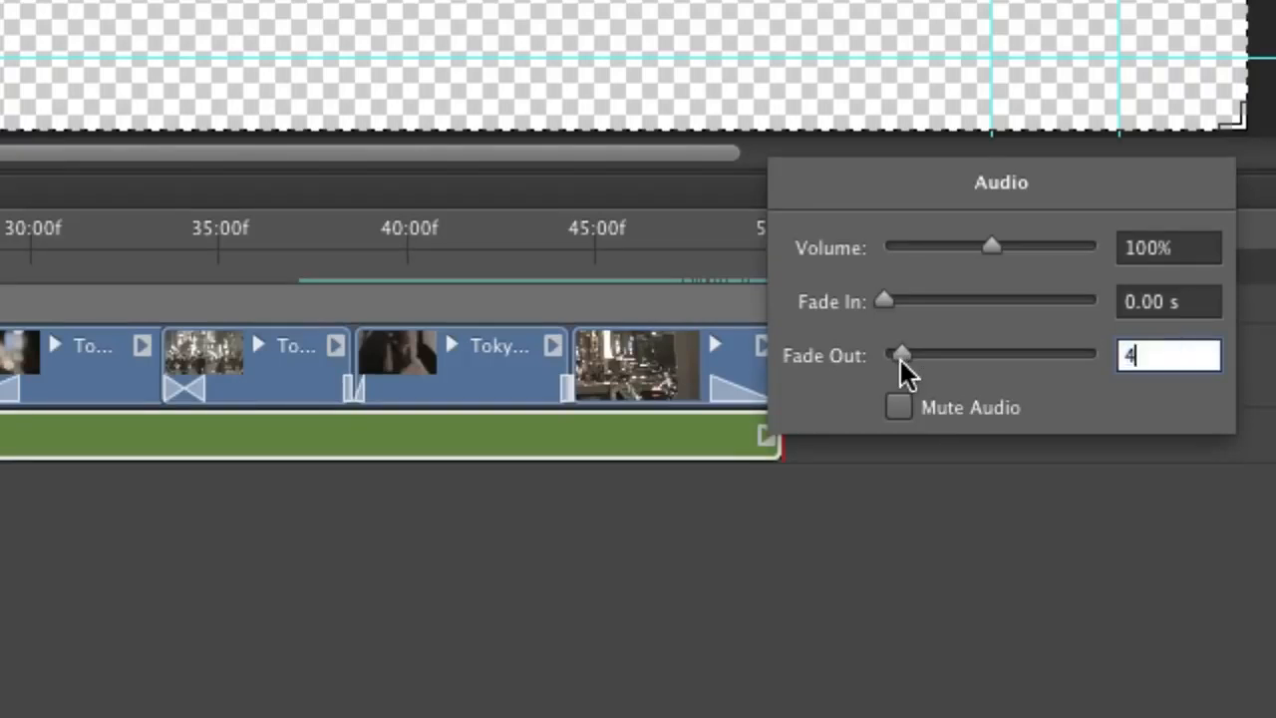
key("Tab")
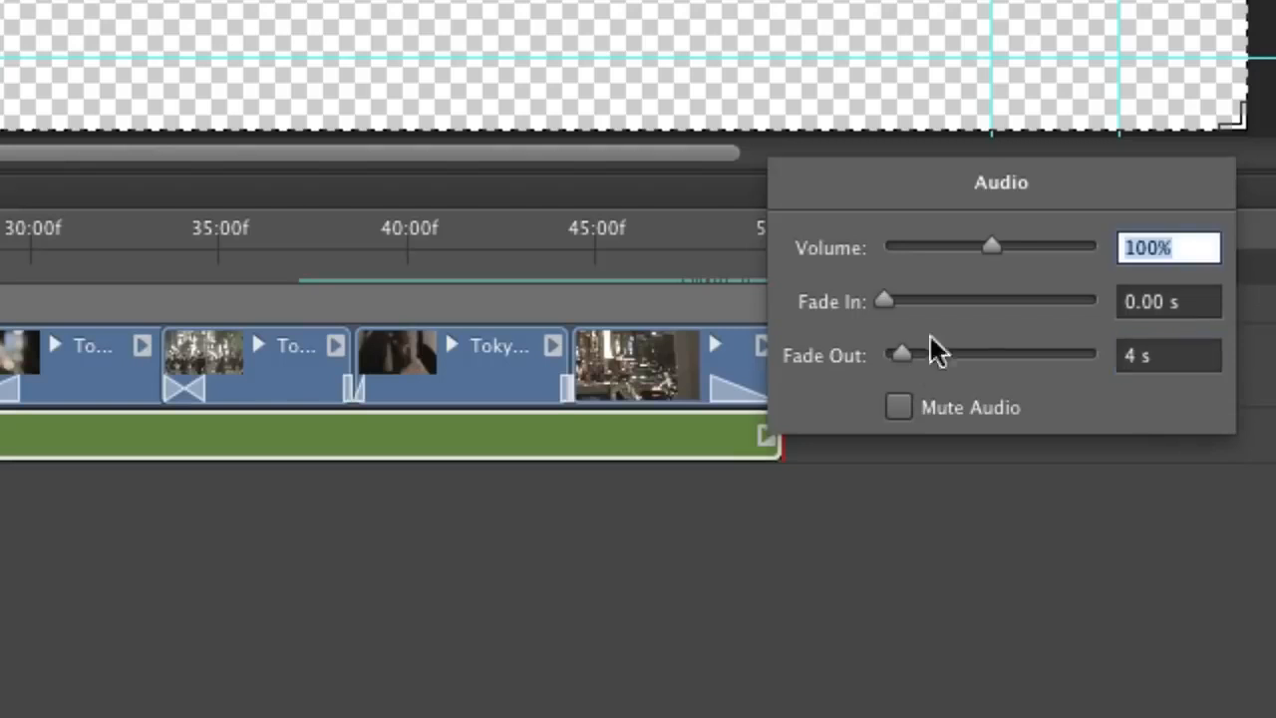
key("Tab")
type("1")
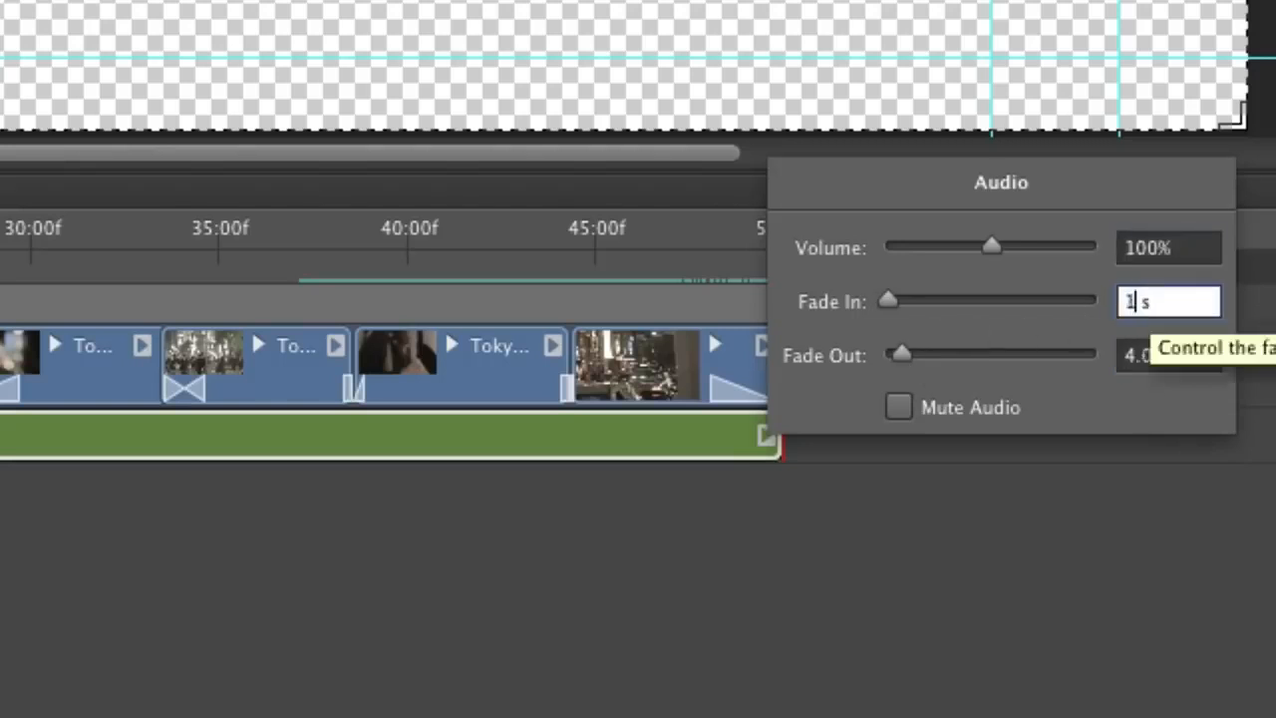
key("Tab")
left_click(716, 473)
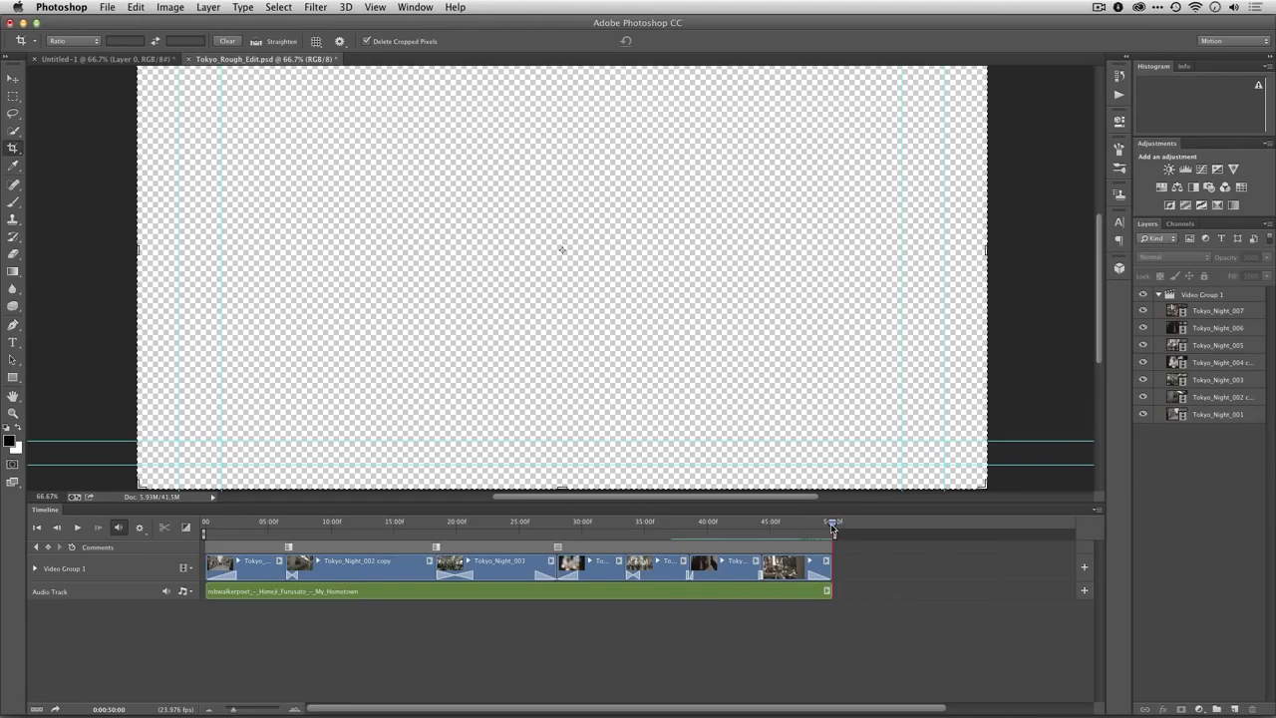
Play the whole edit from the first frame to the end to review the transitions and music
left_click_drag(833, 523, 159, 568)
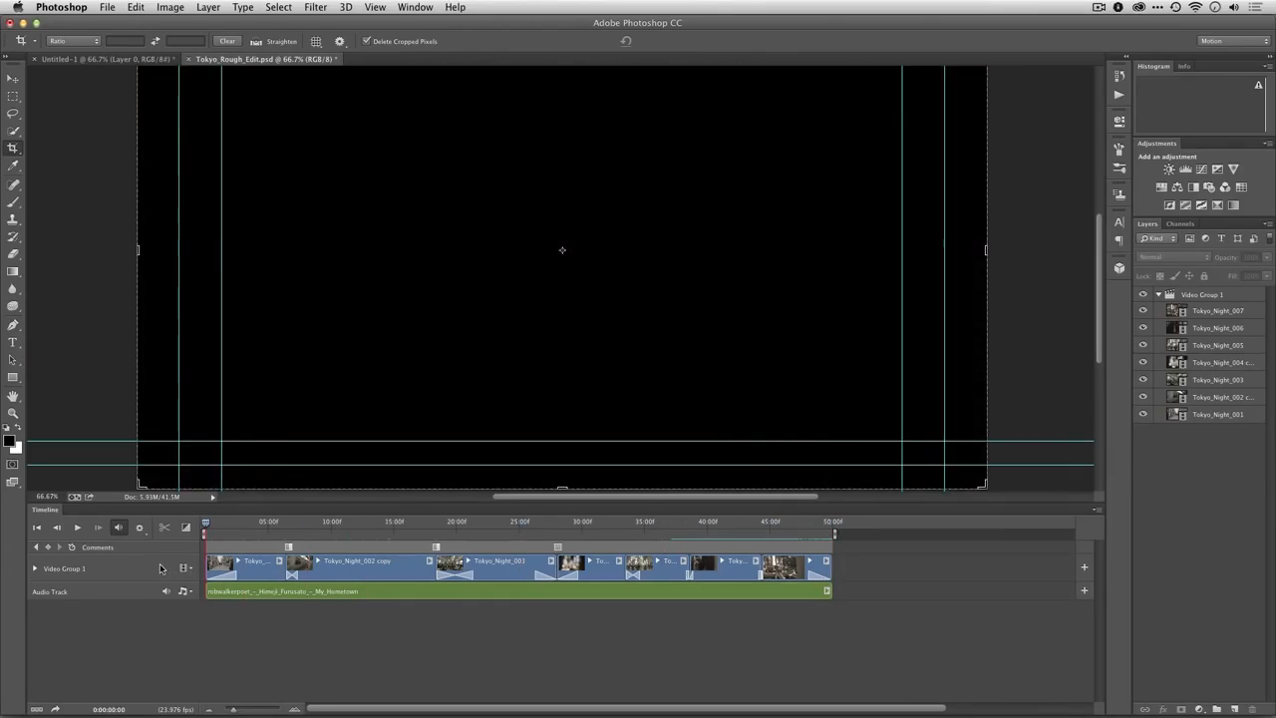
key("space")
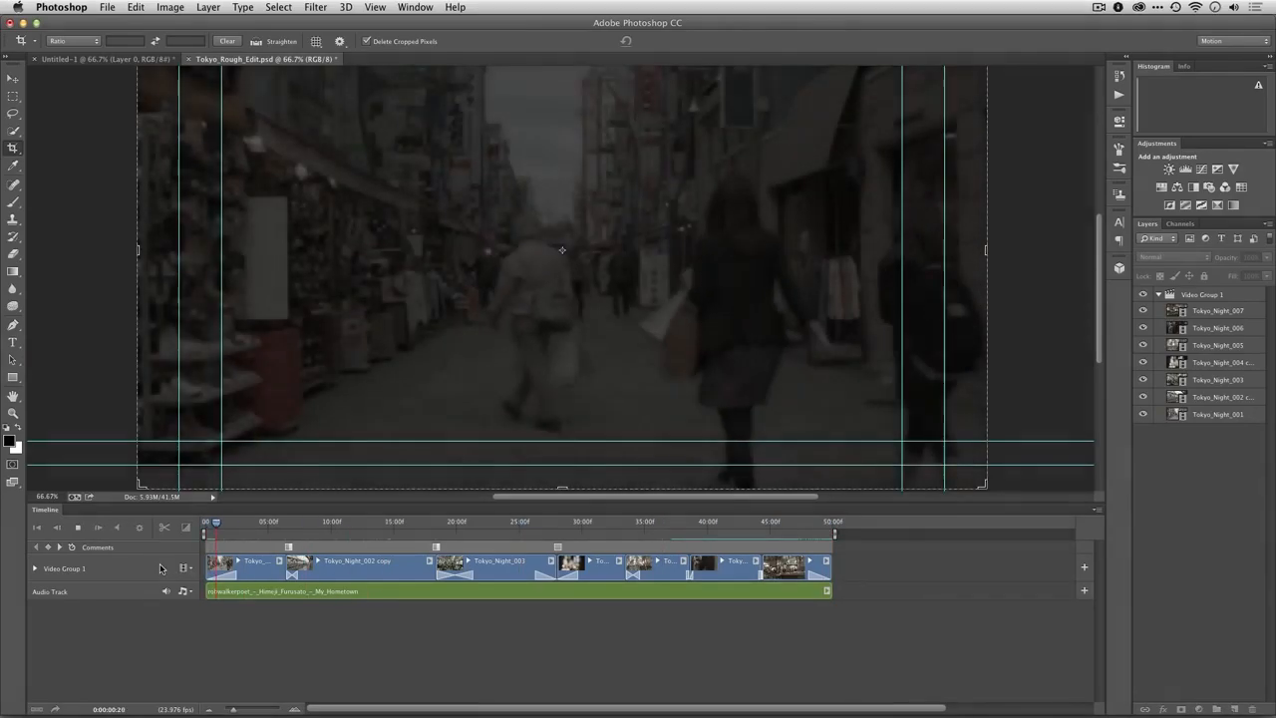
key("XF86AudioRaiseVolume")
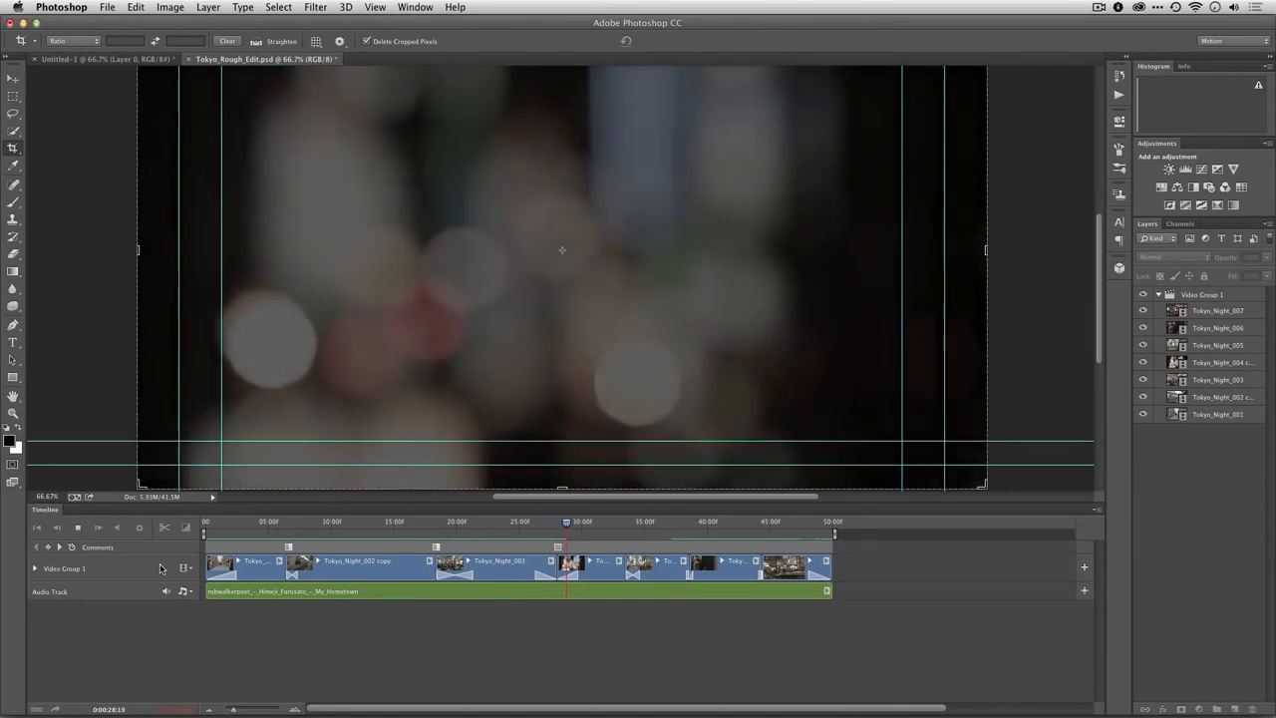
key("XF86AudioLowerVolume")
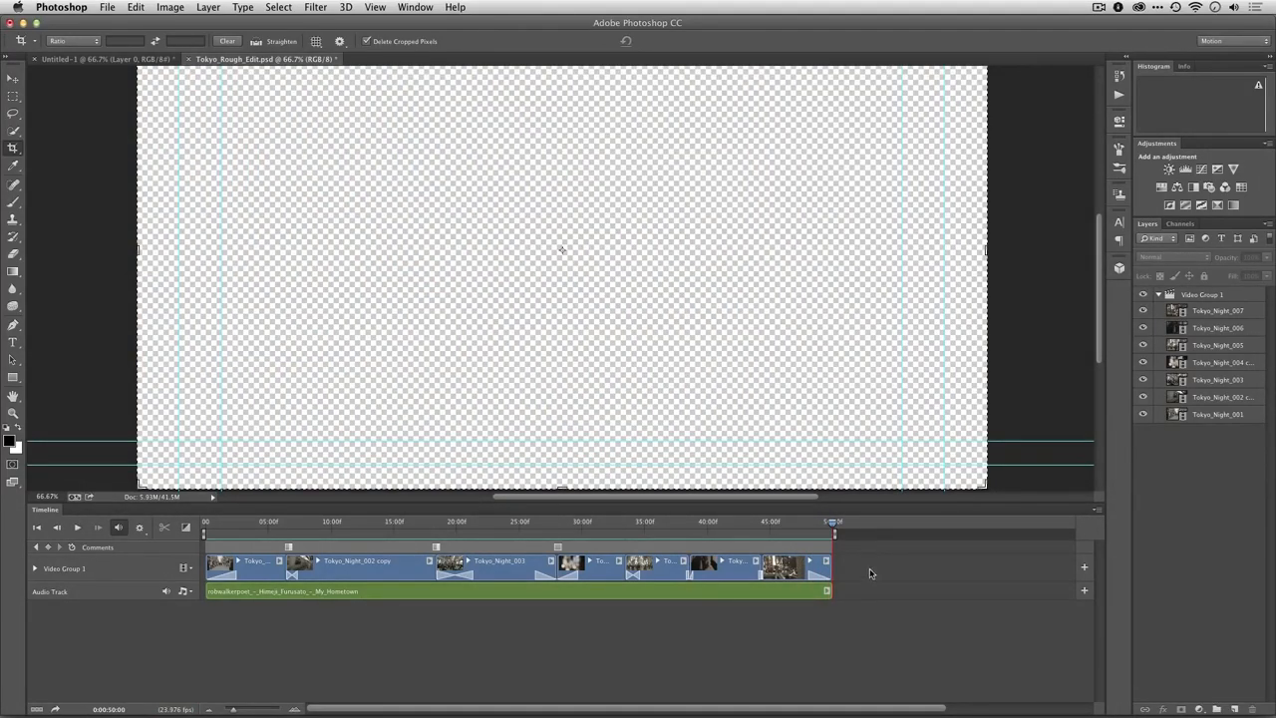
Replace the fade ending Tokyo_Night_007 with a Fade With Black, play it back and end the work area at about 49:21
left_click_drag(832, 524, 815, 523)
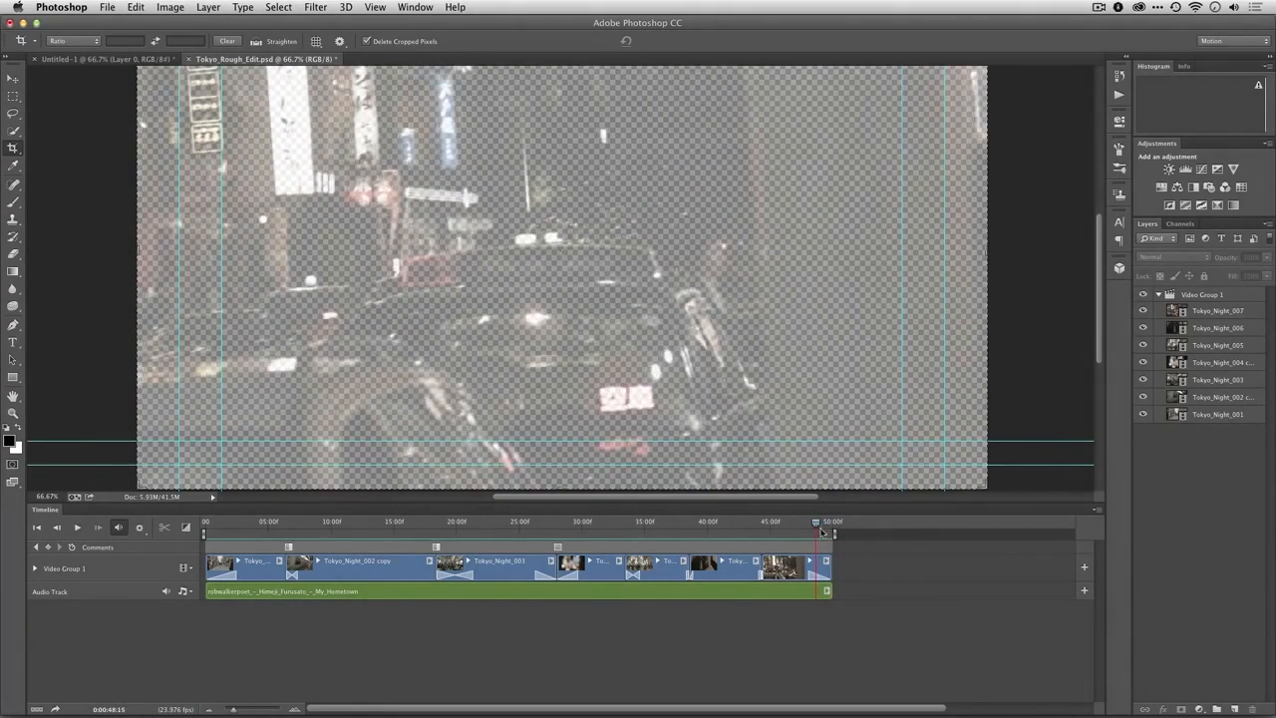
left_click(186, 528)
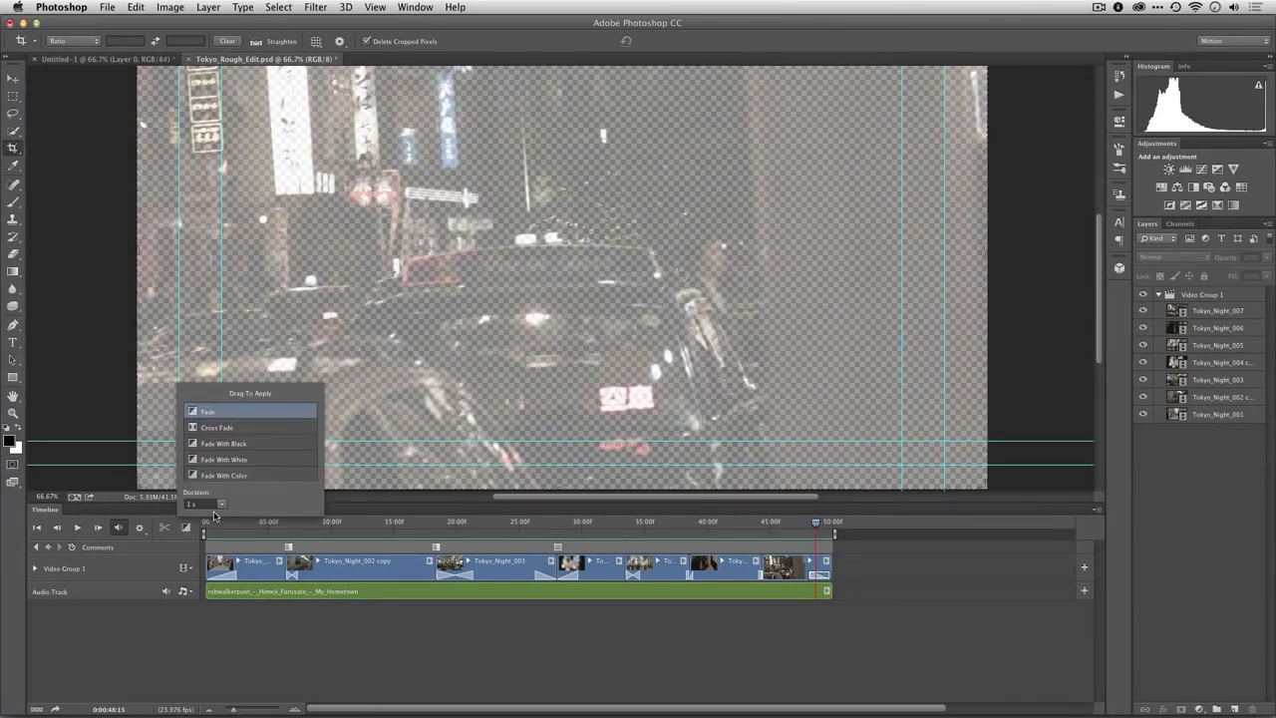
left_click_drag(192, 445, 811, 577)
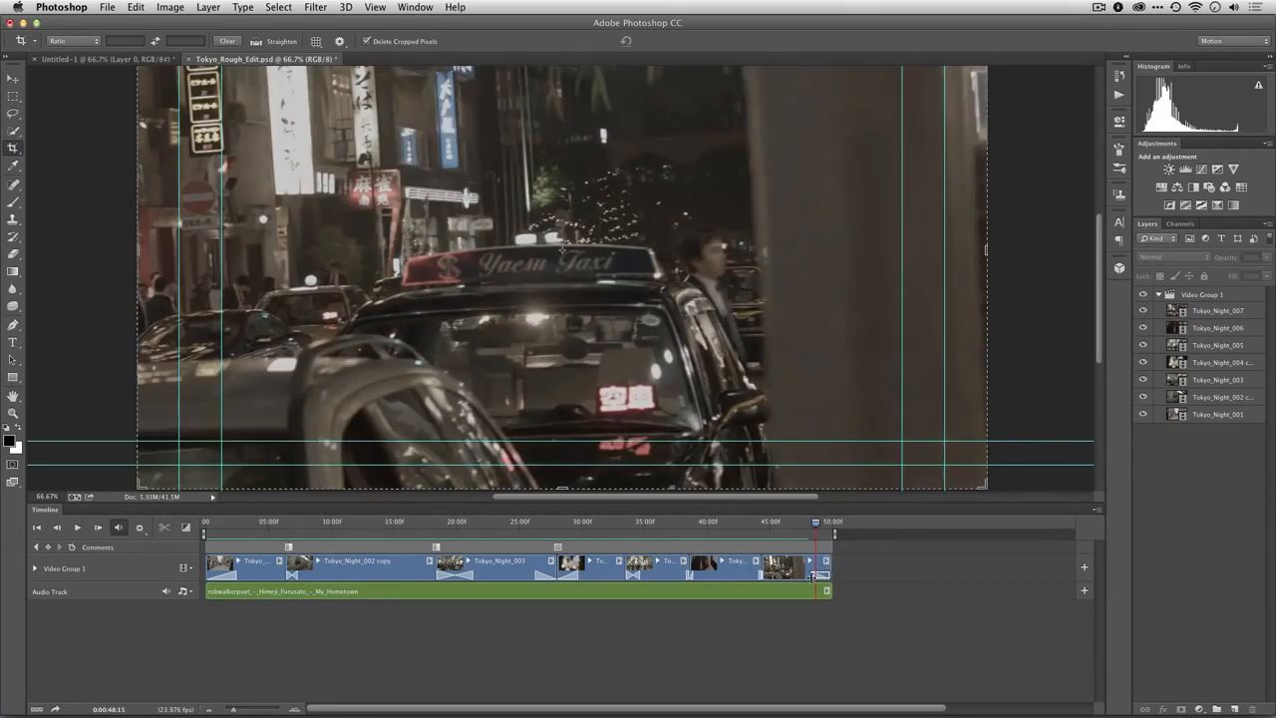
key("space")
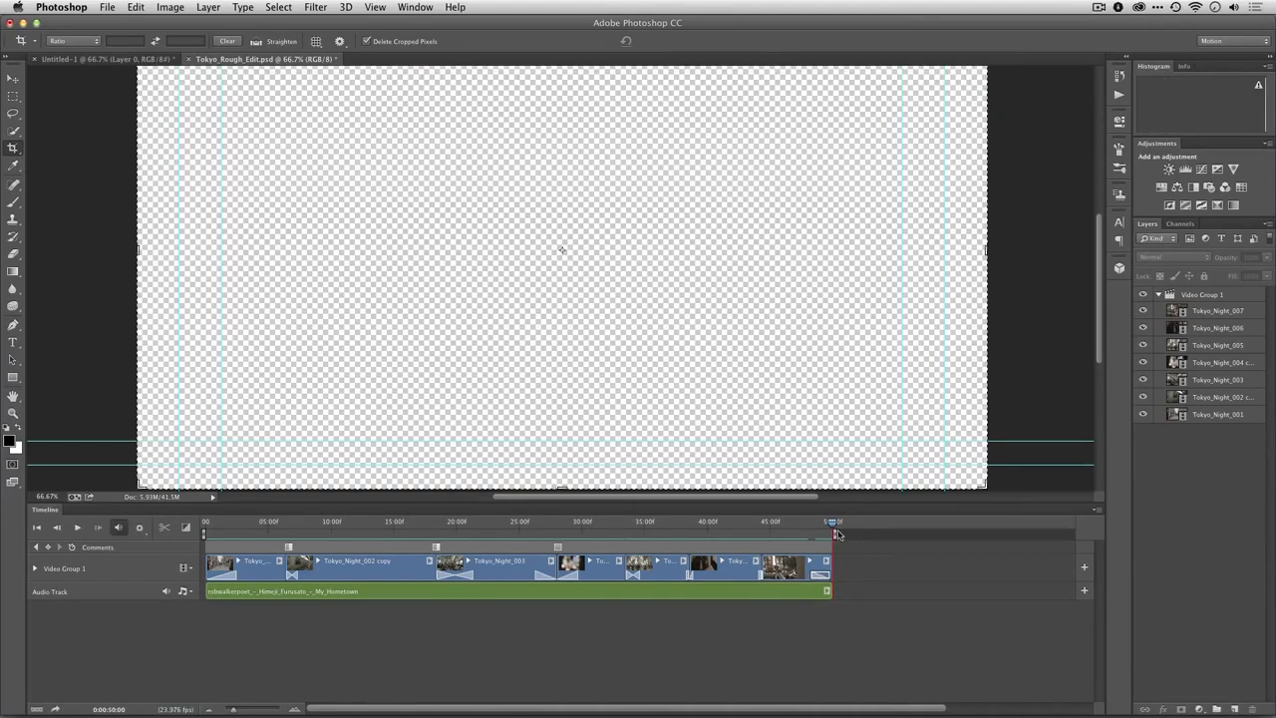
left_click(832, 523)
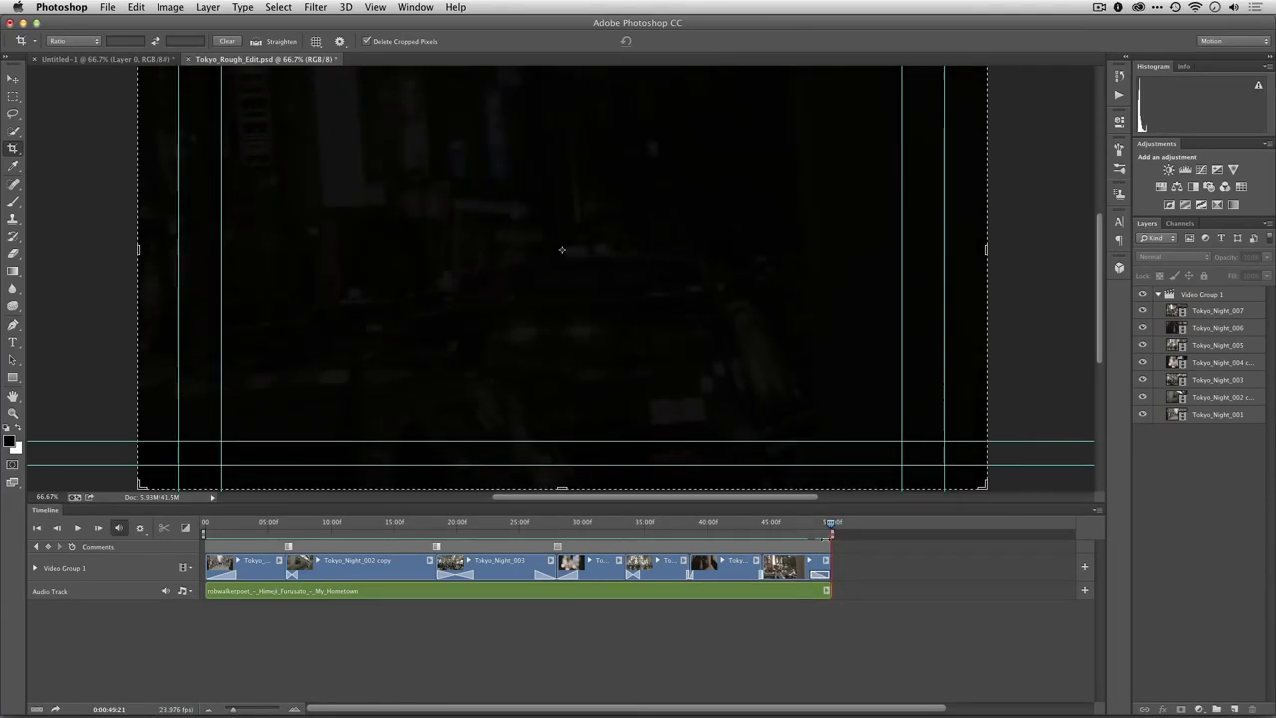
Return the playhead to the start of the timeline and add a new video group above Video Group 1
left_click_drag(833, 525, 195, 518)
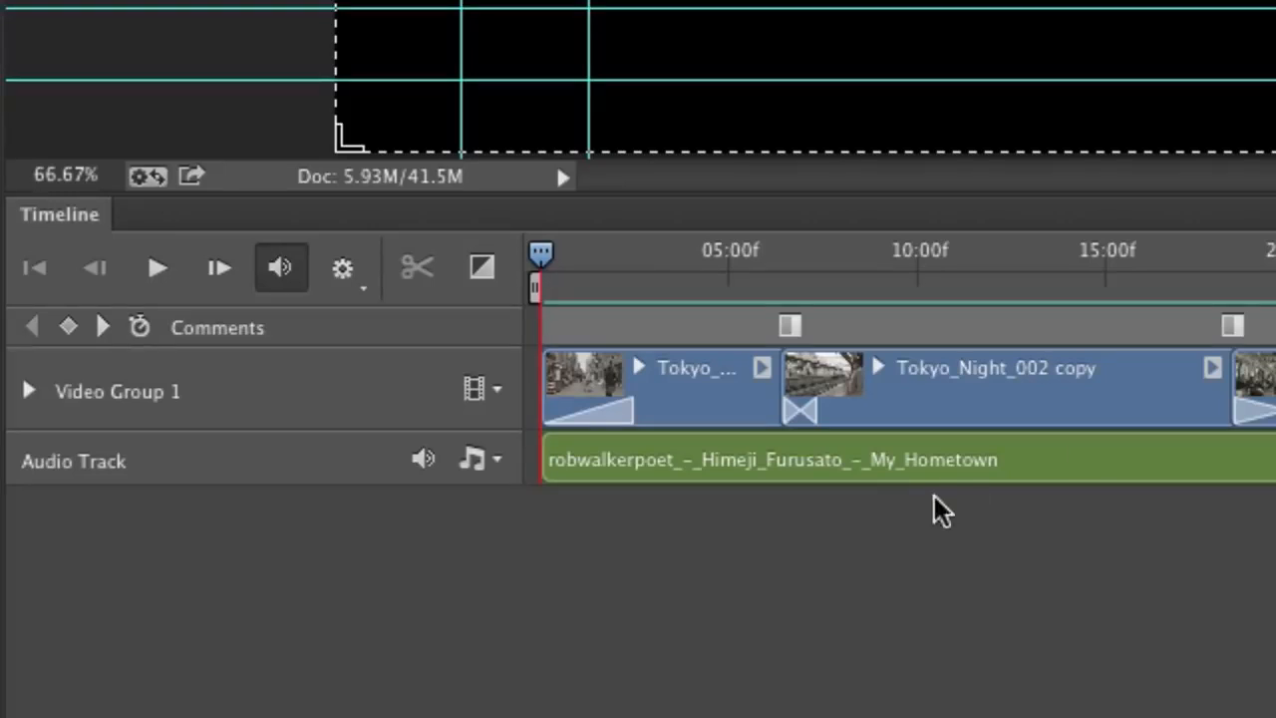
left_click(496, 394)
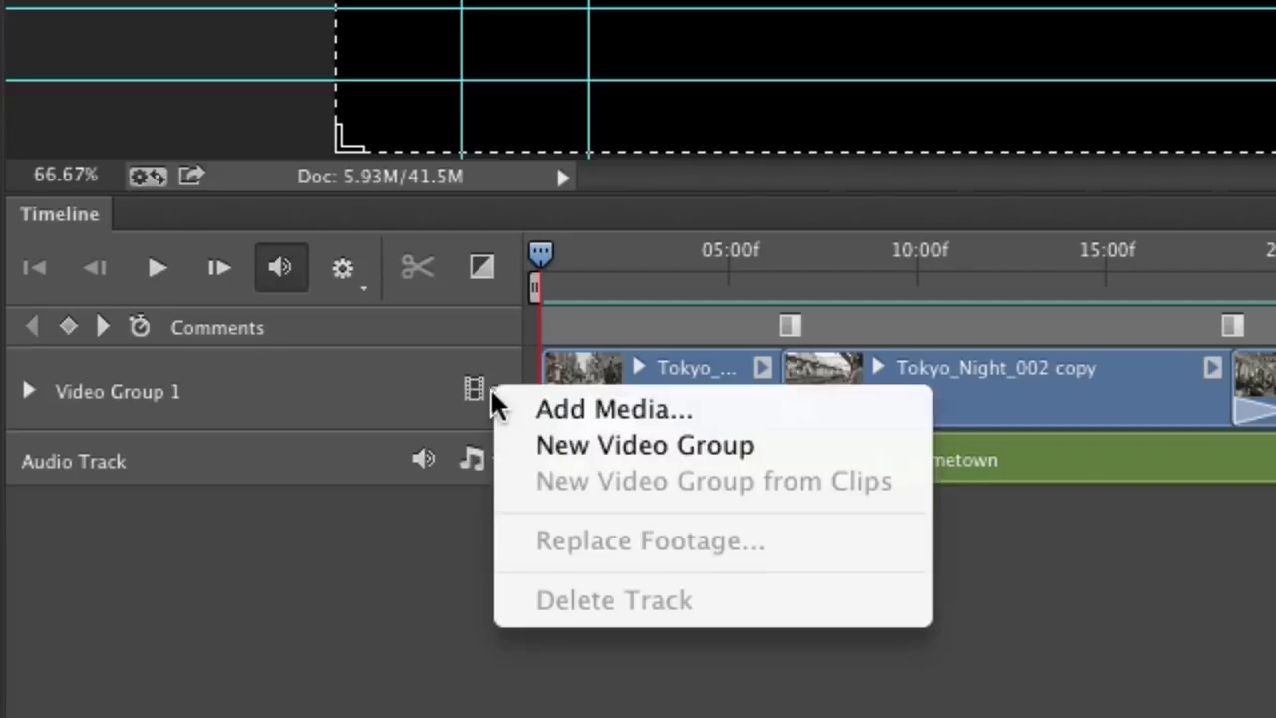
left_click(525, 461)
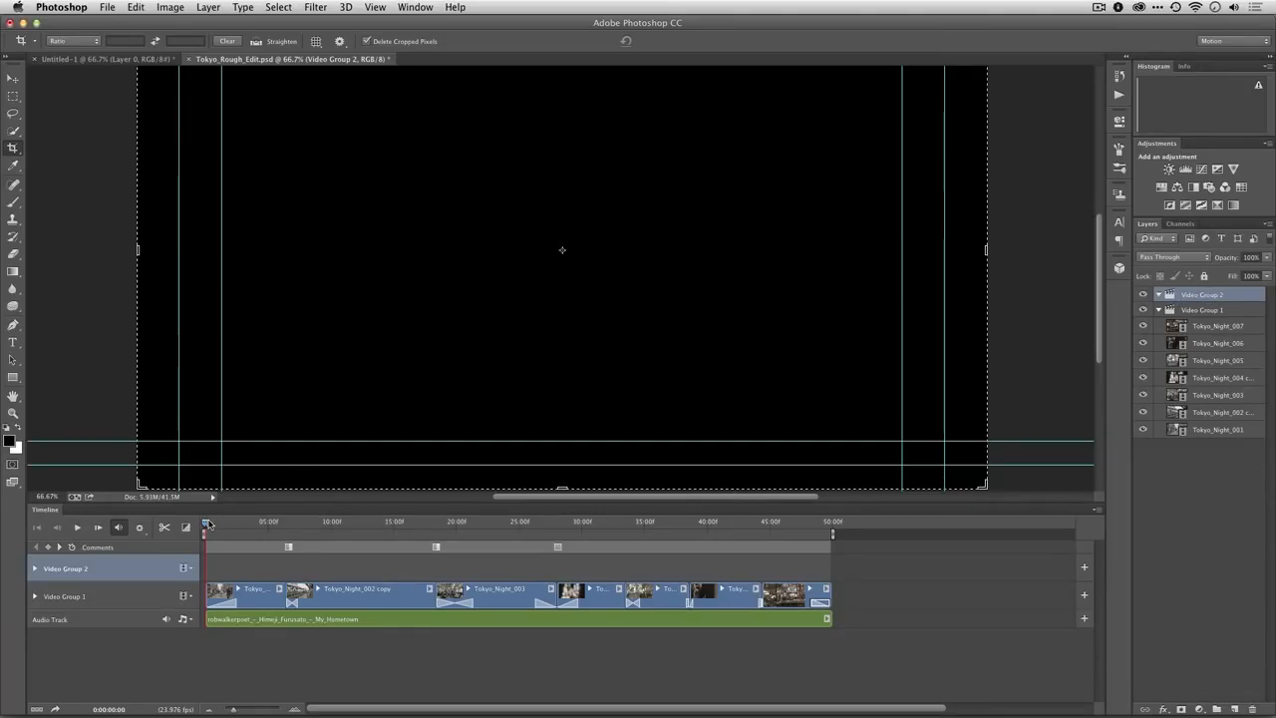
At 03:01, add a text box inside the title-safe guides reading "Tokyo Streets" with "by" and the author's full name on the second line
left_click_drag(208, 526, 245, 532)
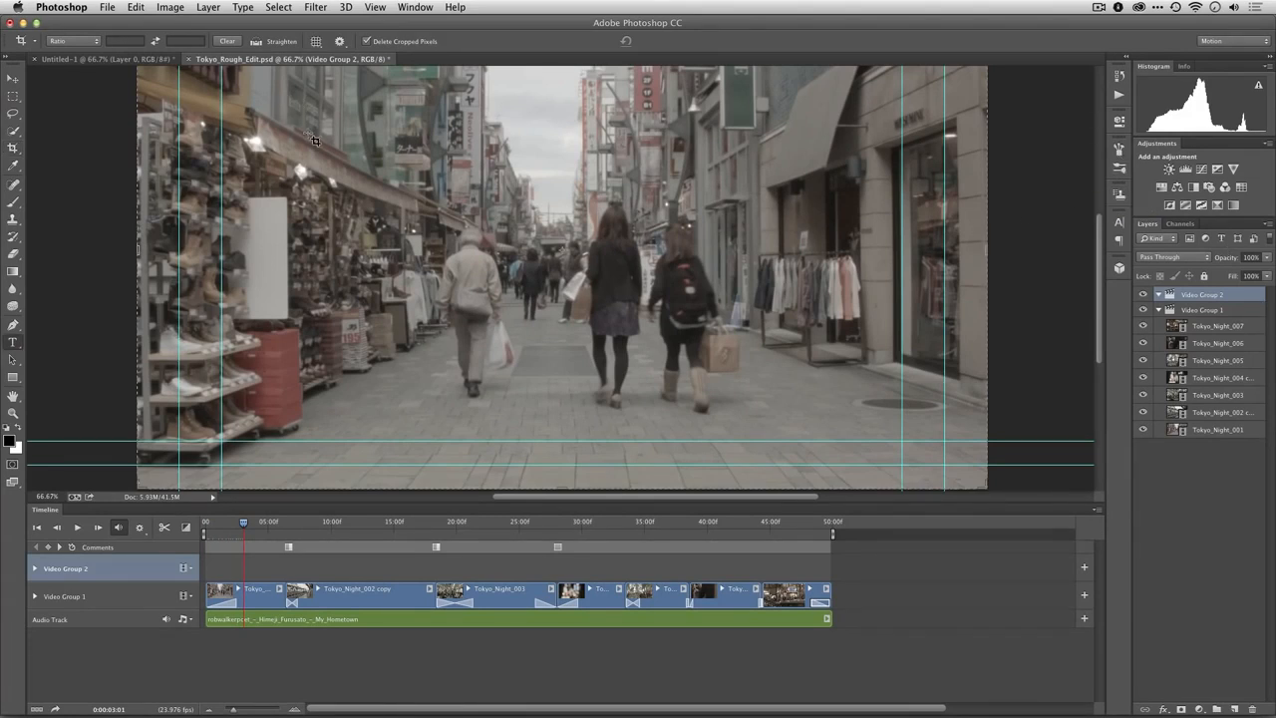
key("t")
left_click_drag(486, 98, 899, 440)
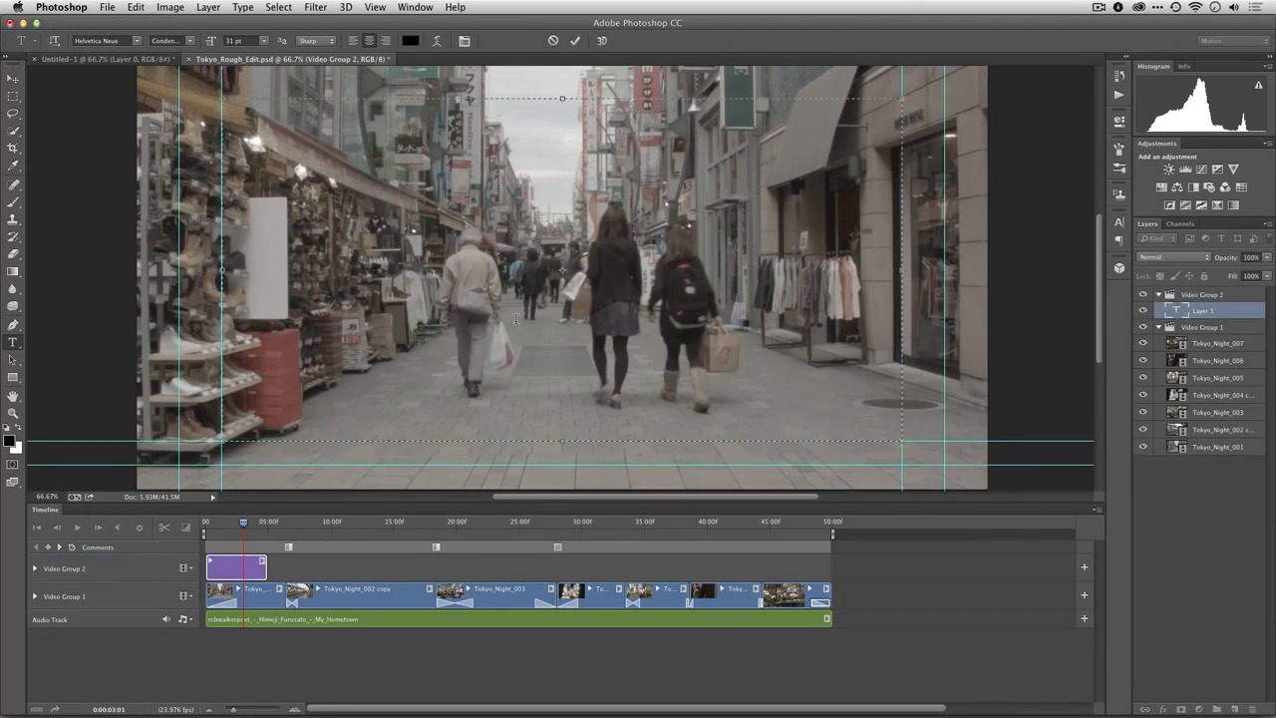
type("Tokyo Streets")
type("by R")
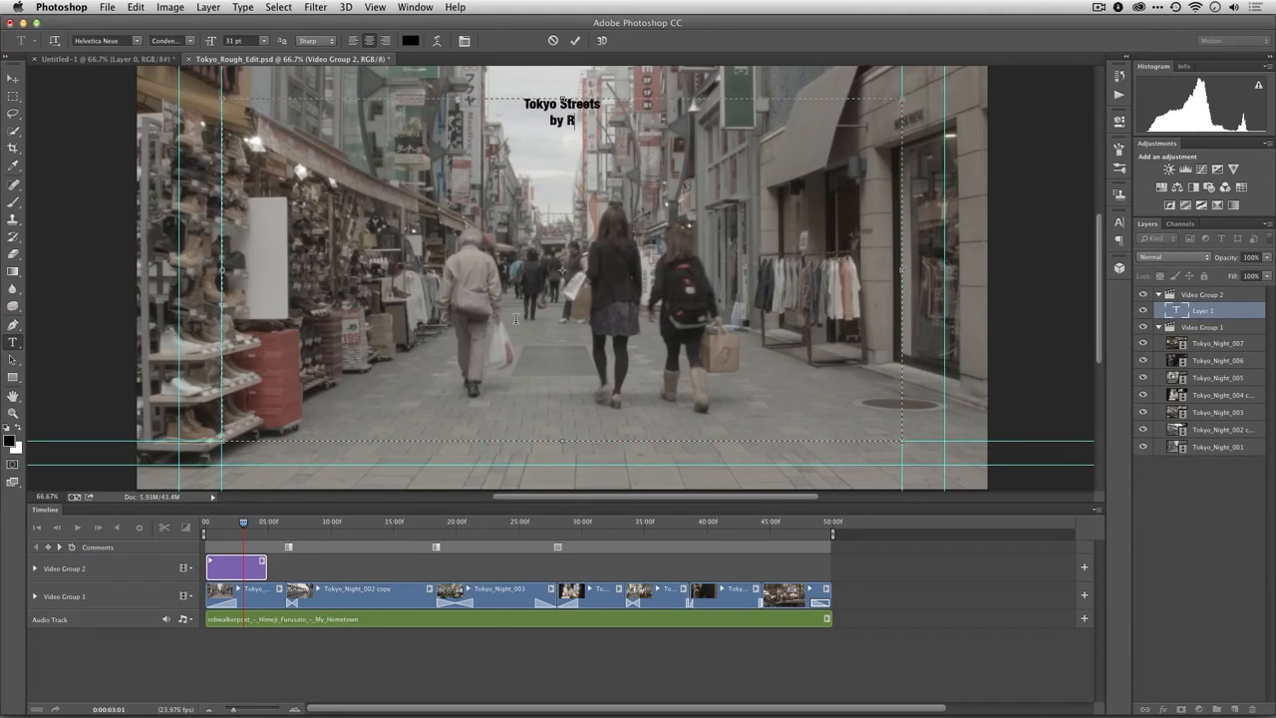
type("ich Harrington")
Enlarge the title text to 171 pt, and set the byline to 115 pt with right alignment
key("super+a")
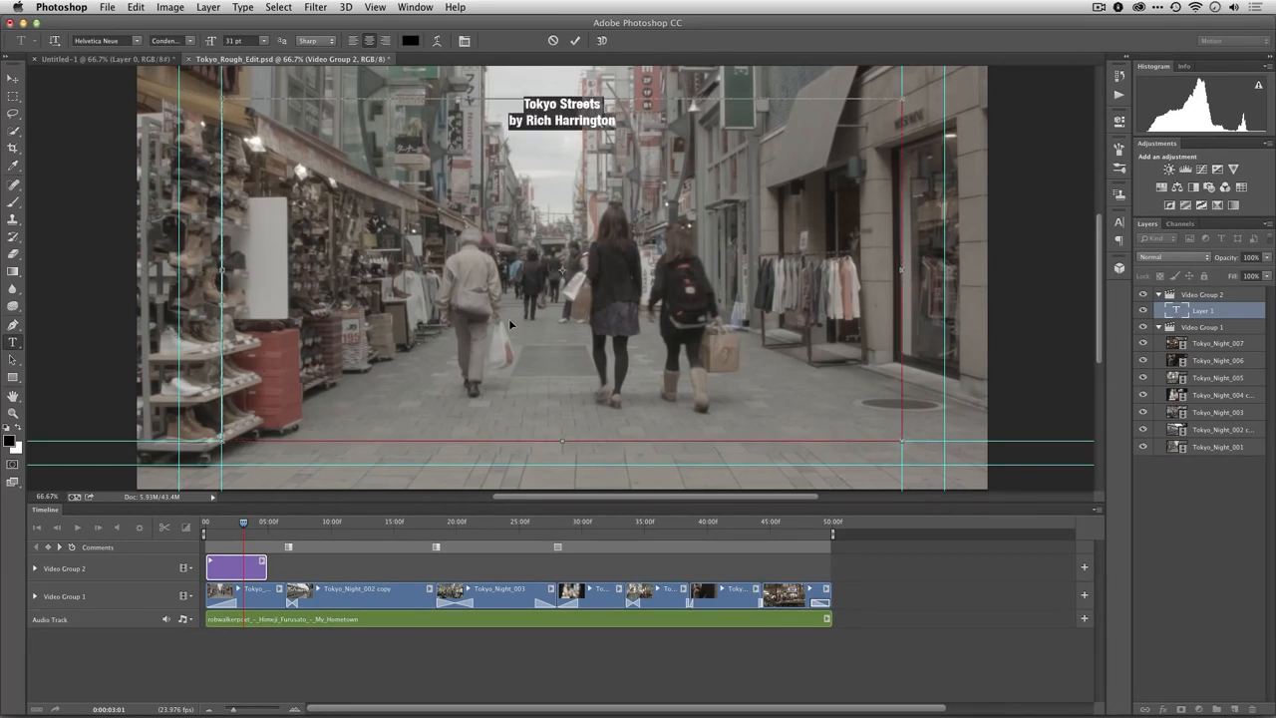
left_click_drag(229, 47, 303, 47)
triple_click(507, 239)
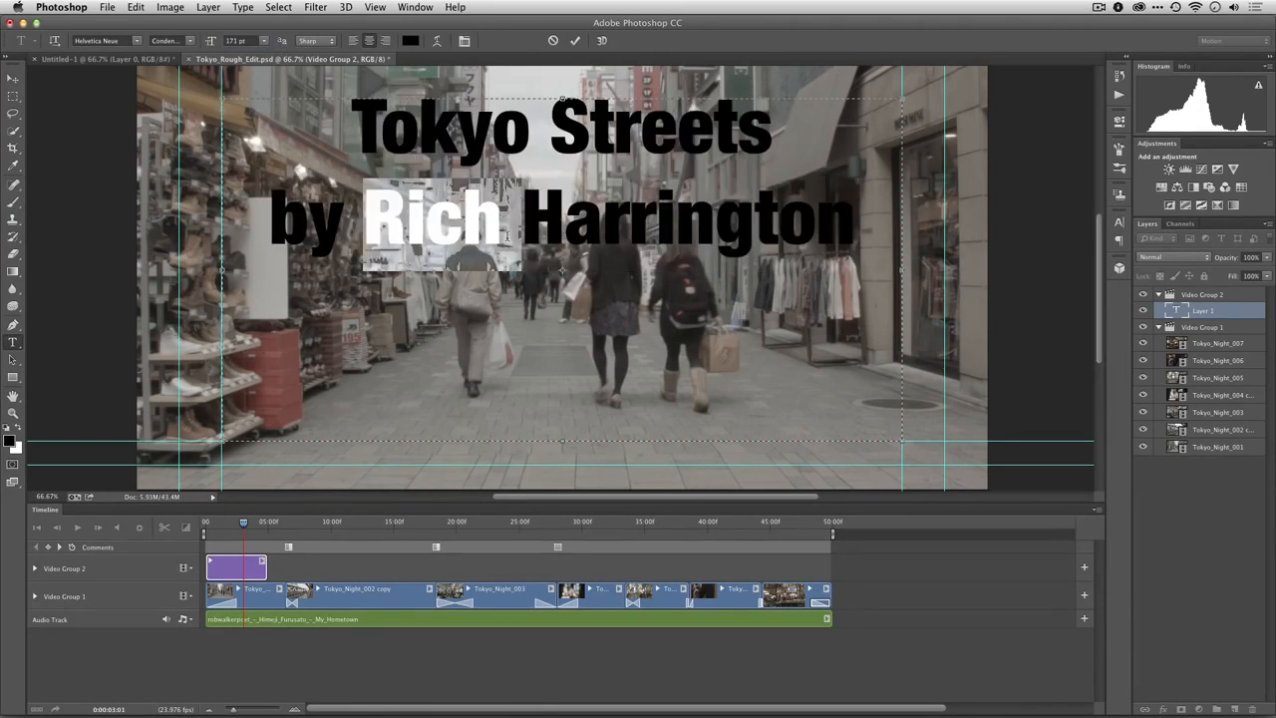
left_click_drag(216, 48, 188, 48)
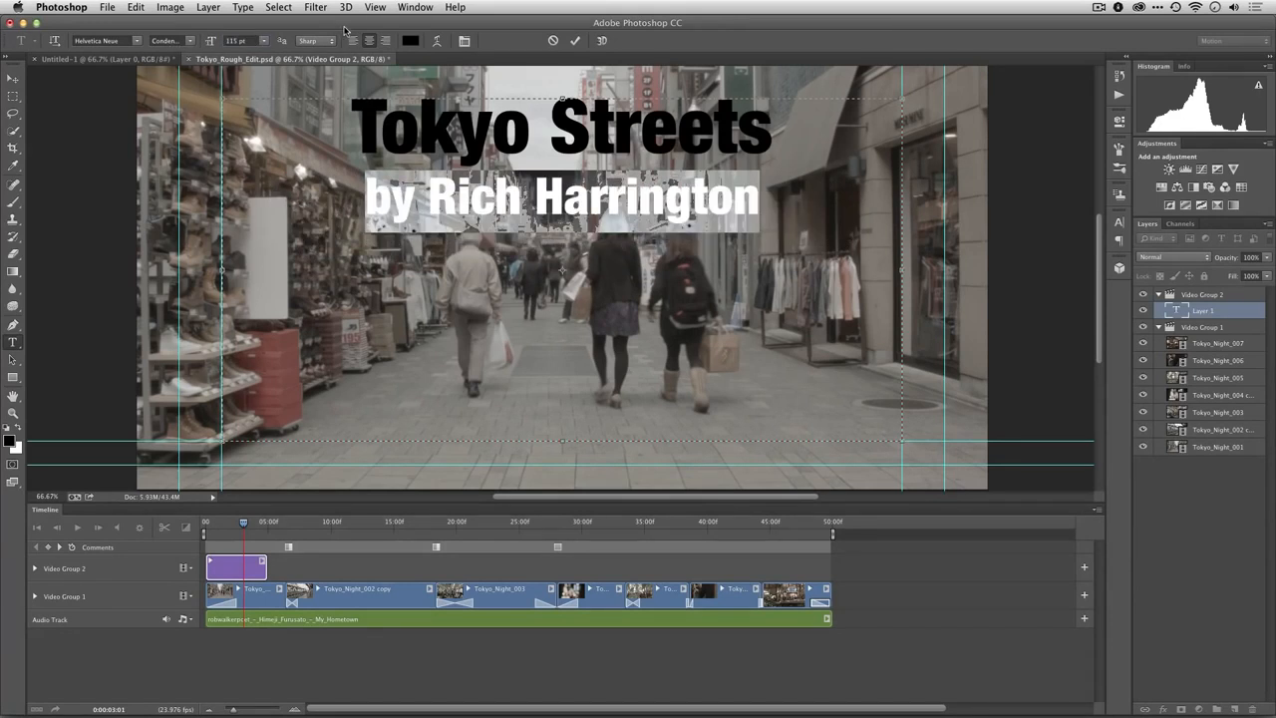
left_click(385, 41)
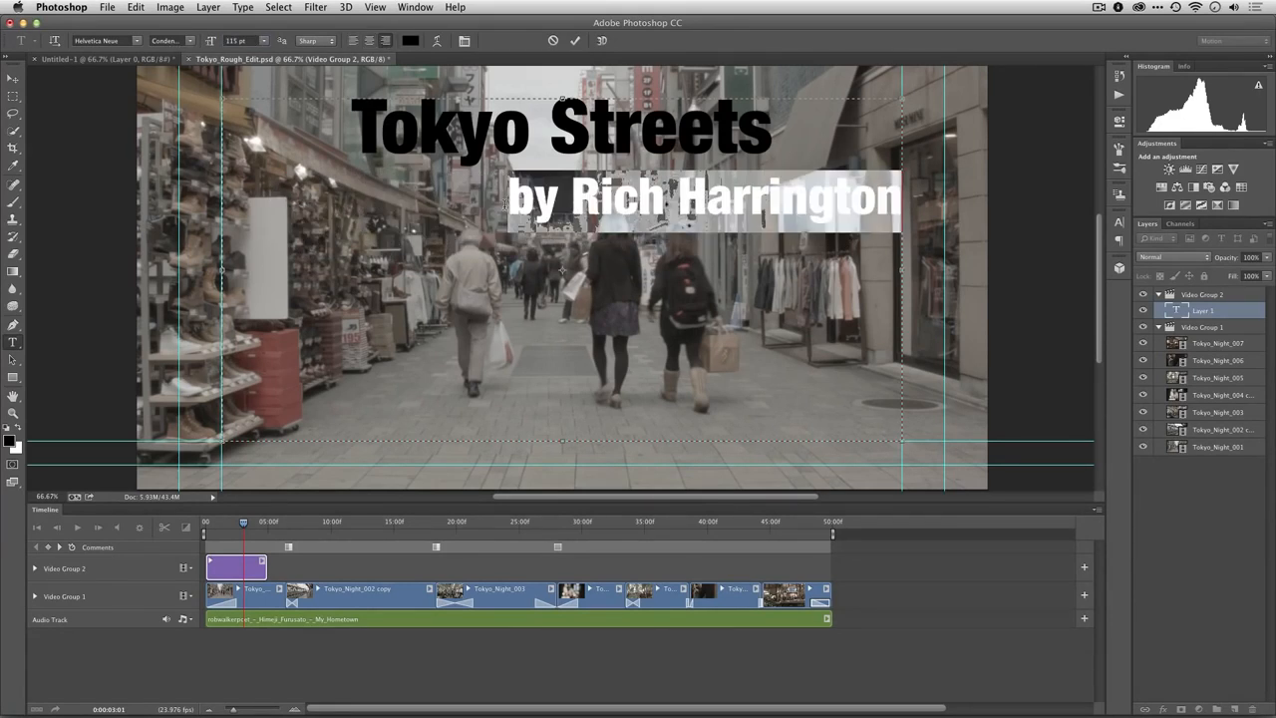
Insert two blank lines between "Tokyo Streets" and the byline to lower the byline in the frame
left_click(503, 212)
key("Return")
key("Return")
key("Return")
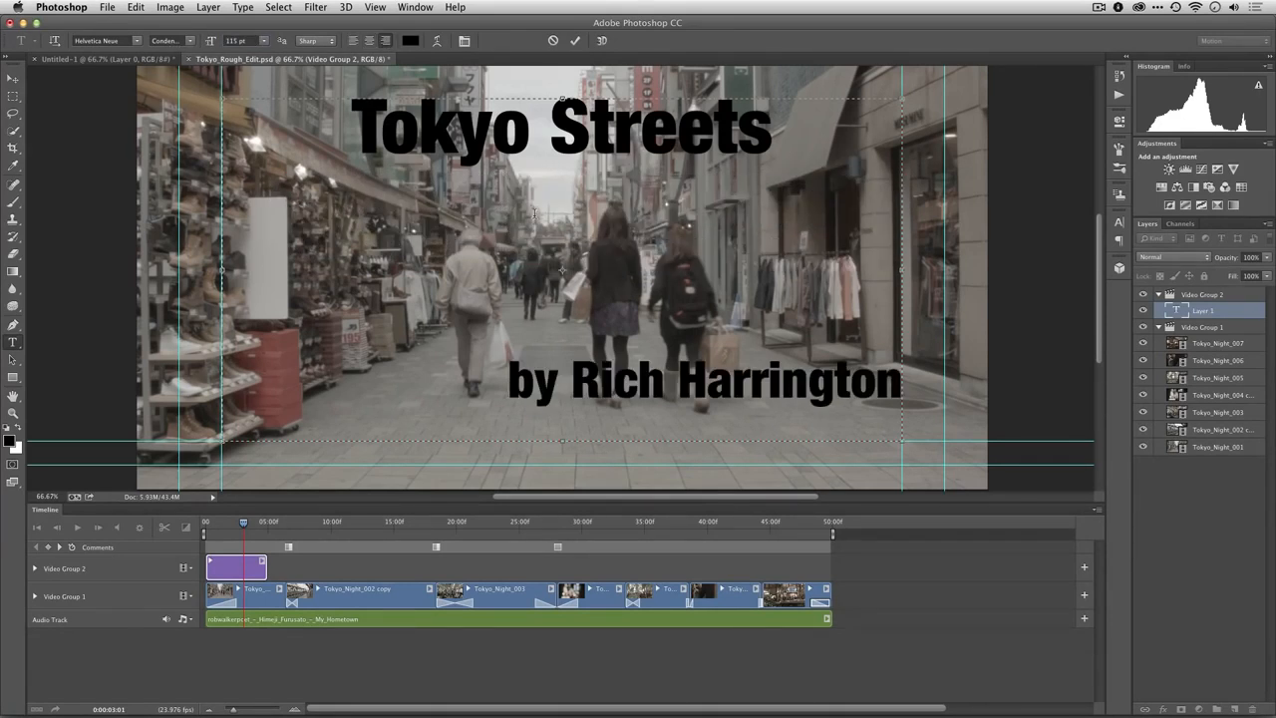
key("BackSpace")
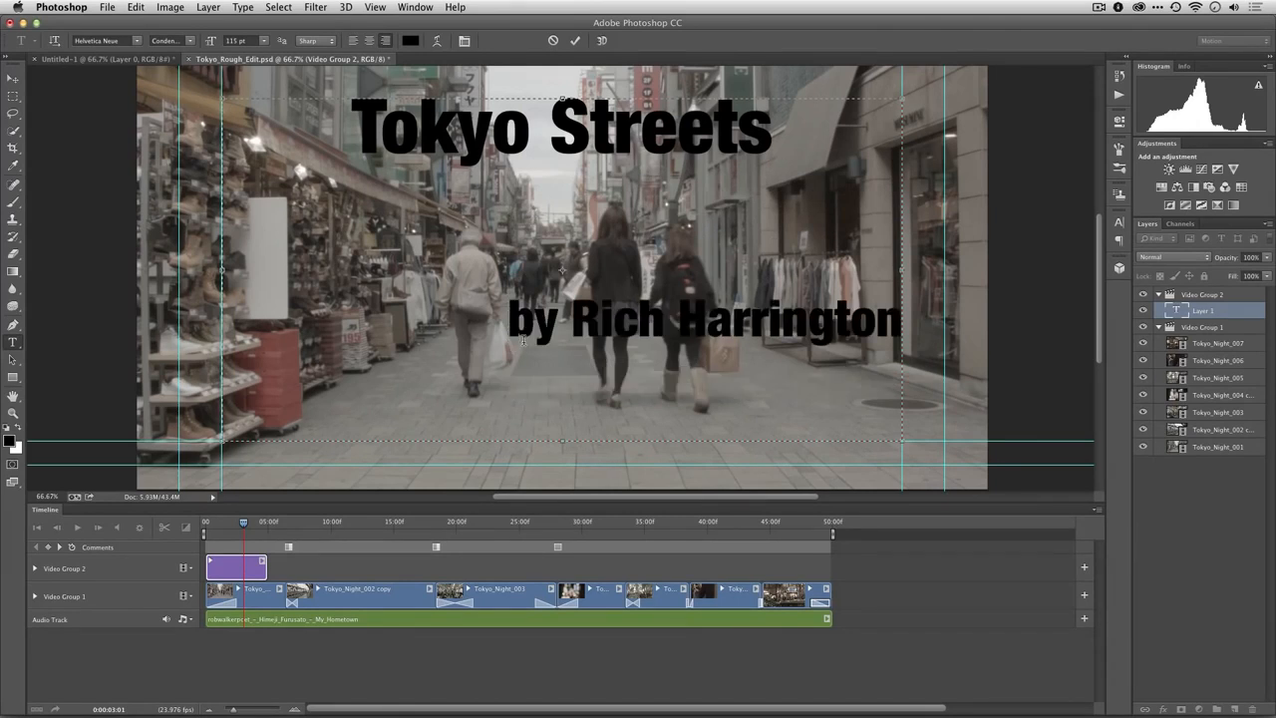
Change the colour of all the title text to light grey efefef
key("ctrl+a")
left_click(410, 40)
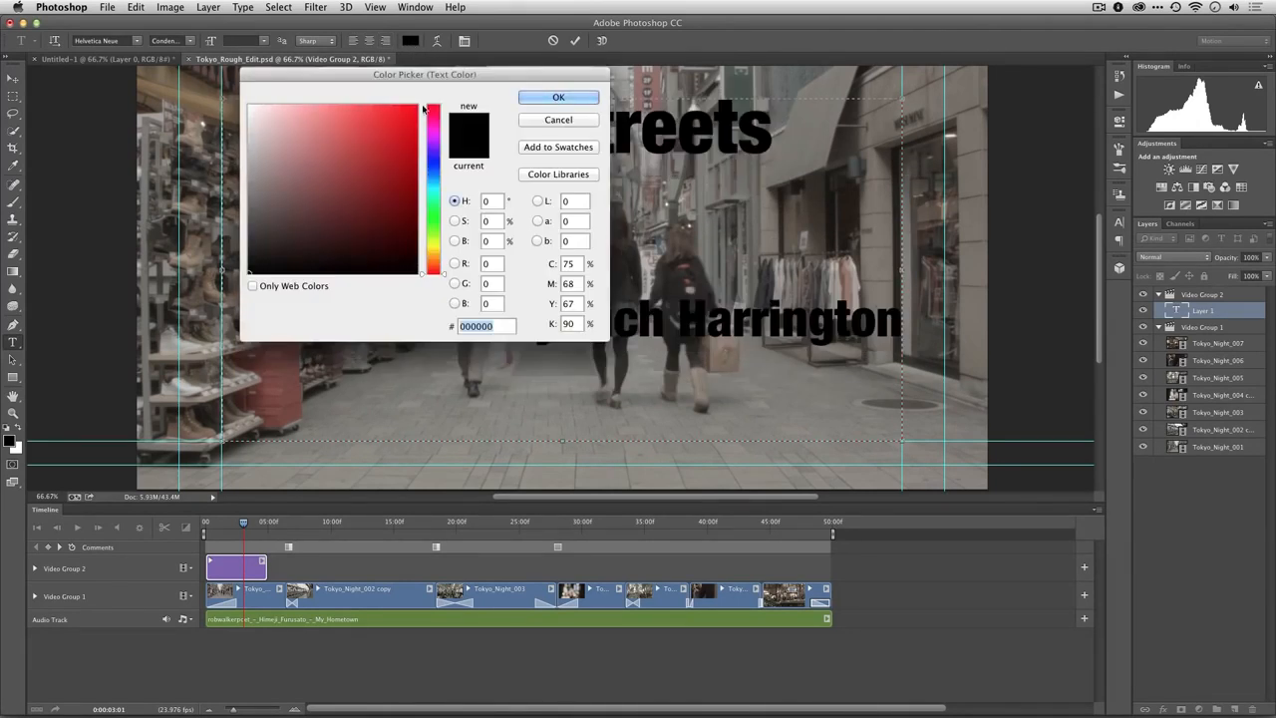
left_click_drag(251, 139, 244, 114)
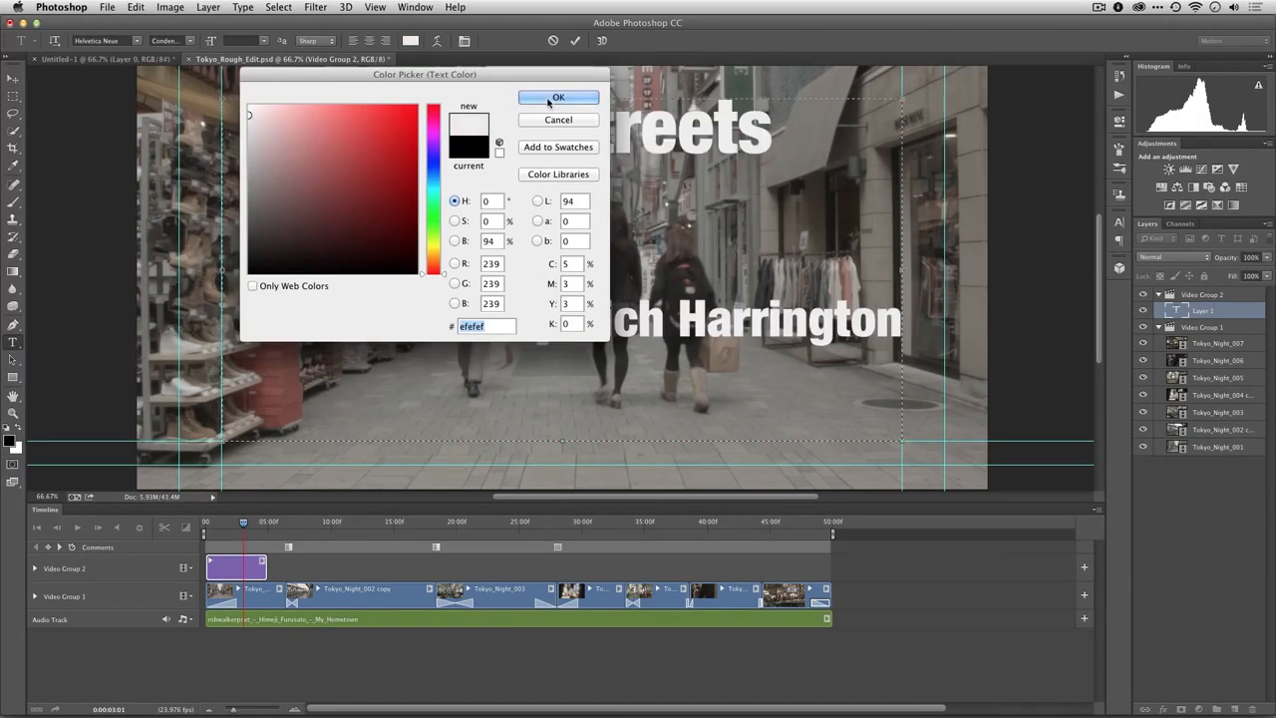
left_click(536, 99)
Try several other font families on the "Tokyo Streets" line, including Hoefler Text and the hooge pixel fonts
triple_click(522, 127)
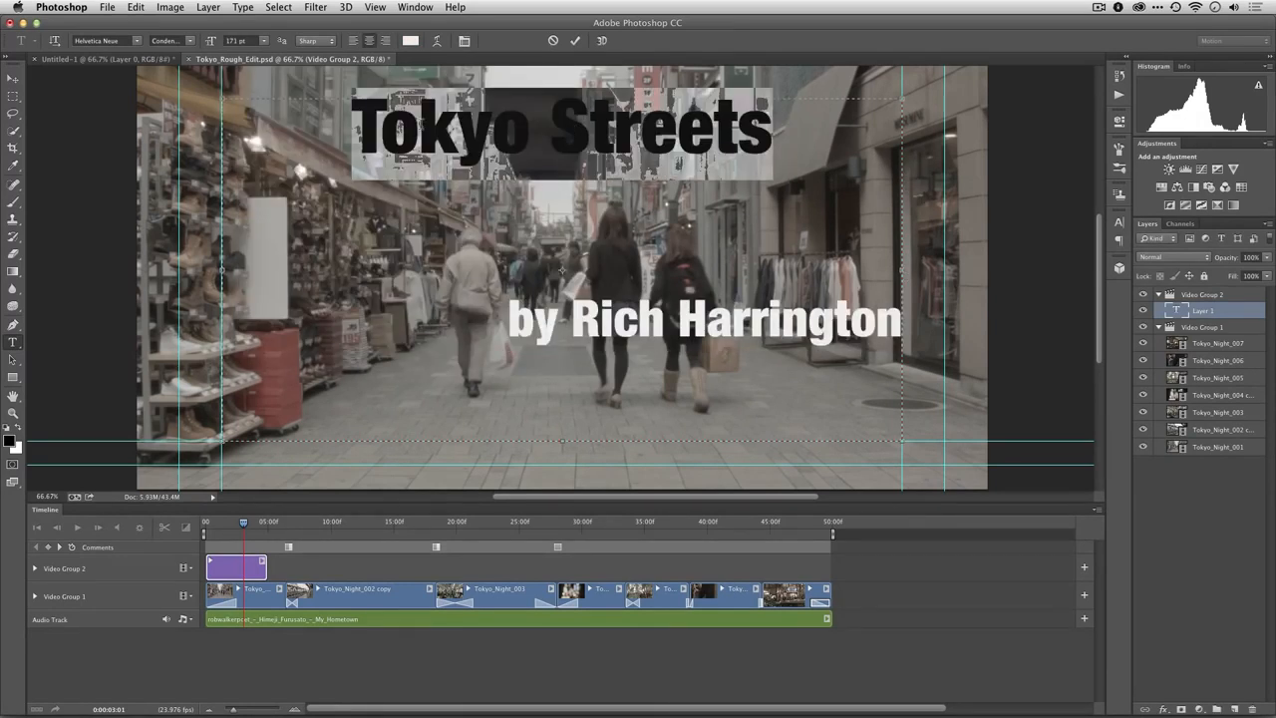
left_click(117, 40)
key("Down")
key("Down")
key("Down")
key("Down")
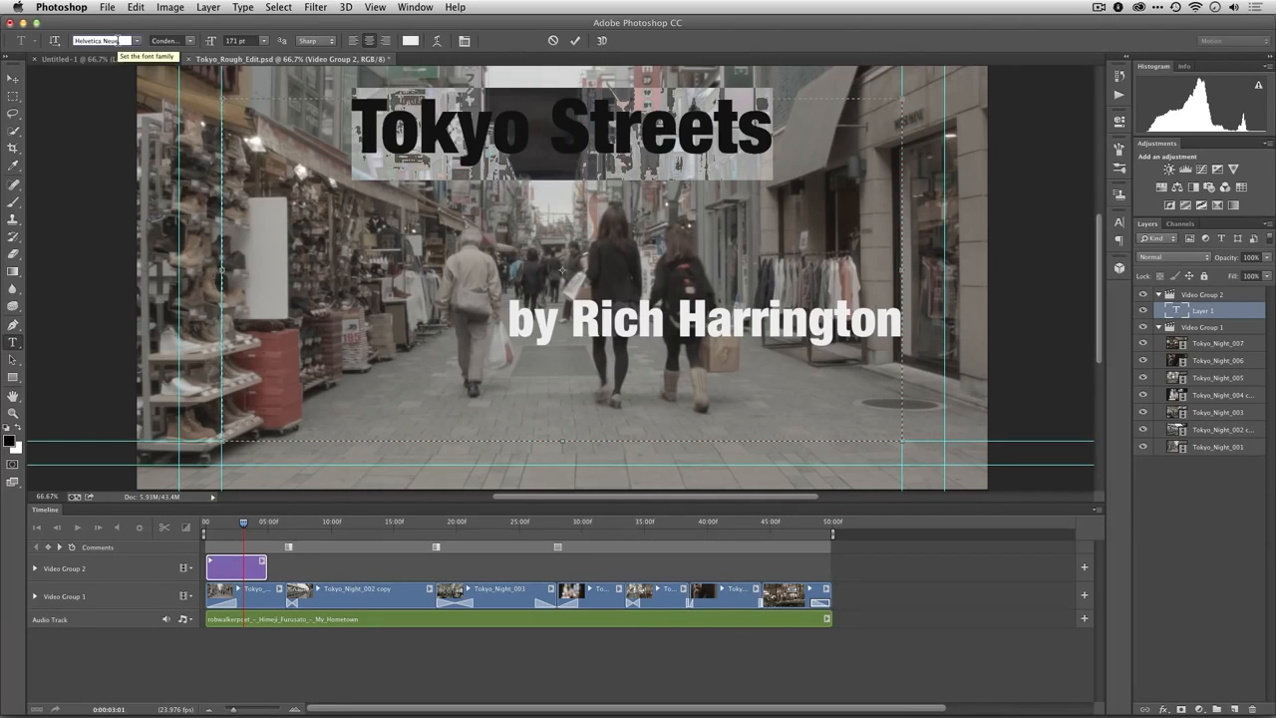
key("Down")
key("Down")
key("Down")
key("Down")
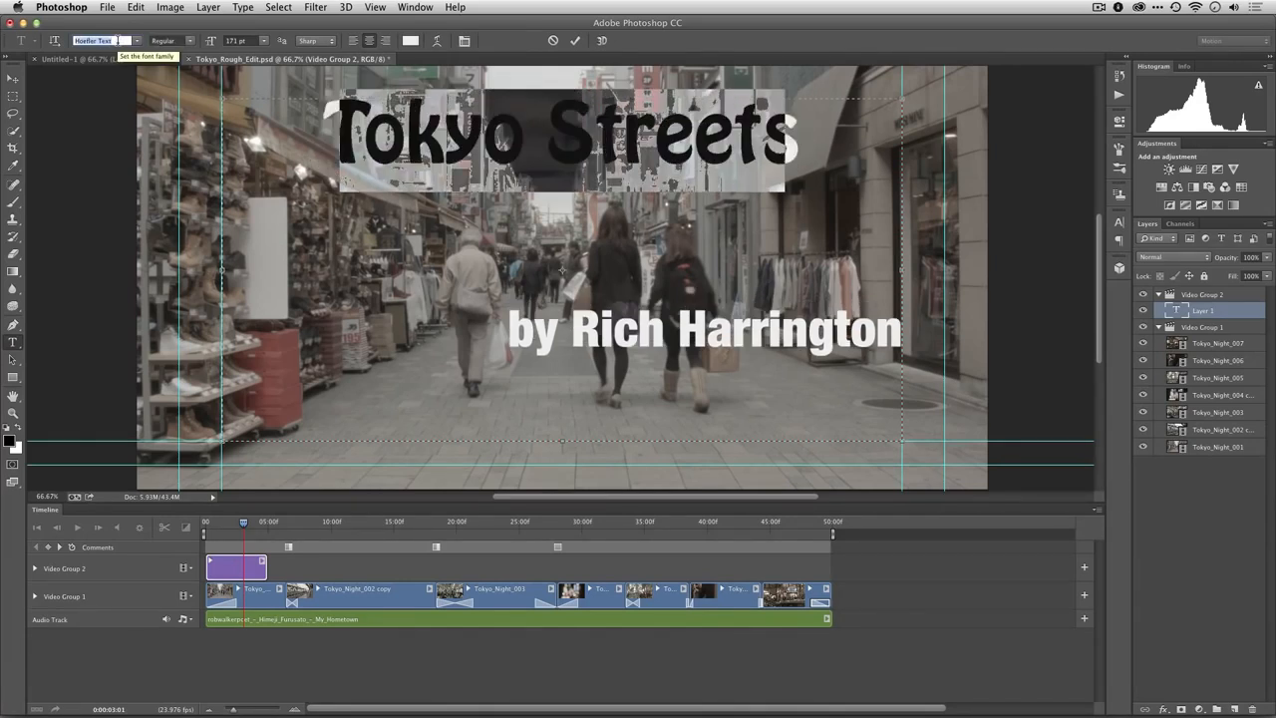
key("Up")
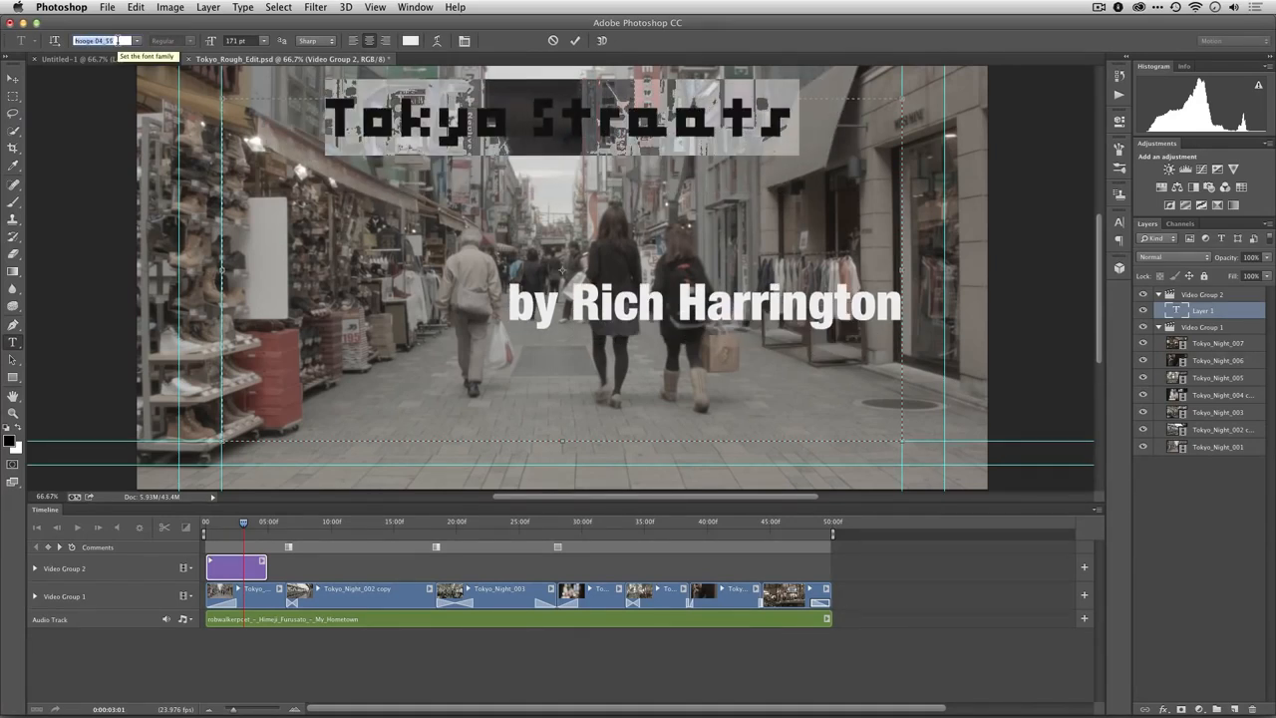
key("Down")
key("Down")
key("Down")
key("Down")
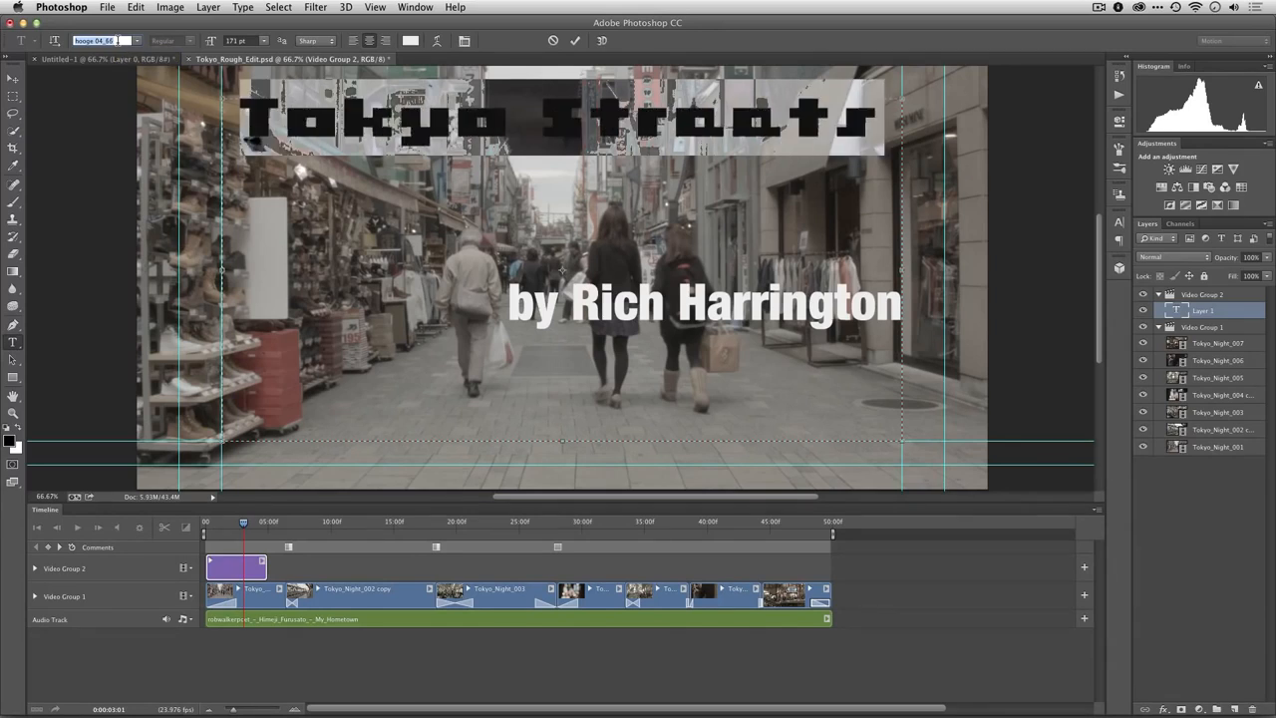
key("Down")
key("Down")
key("Down")
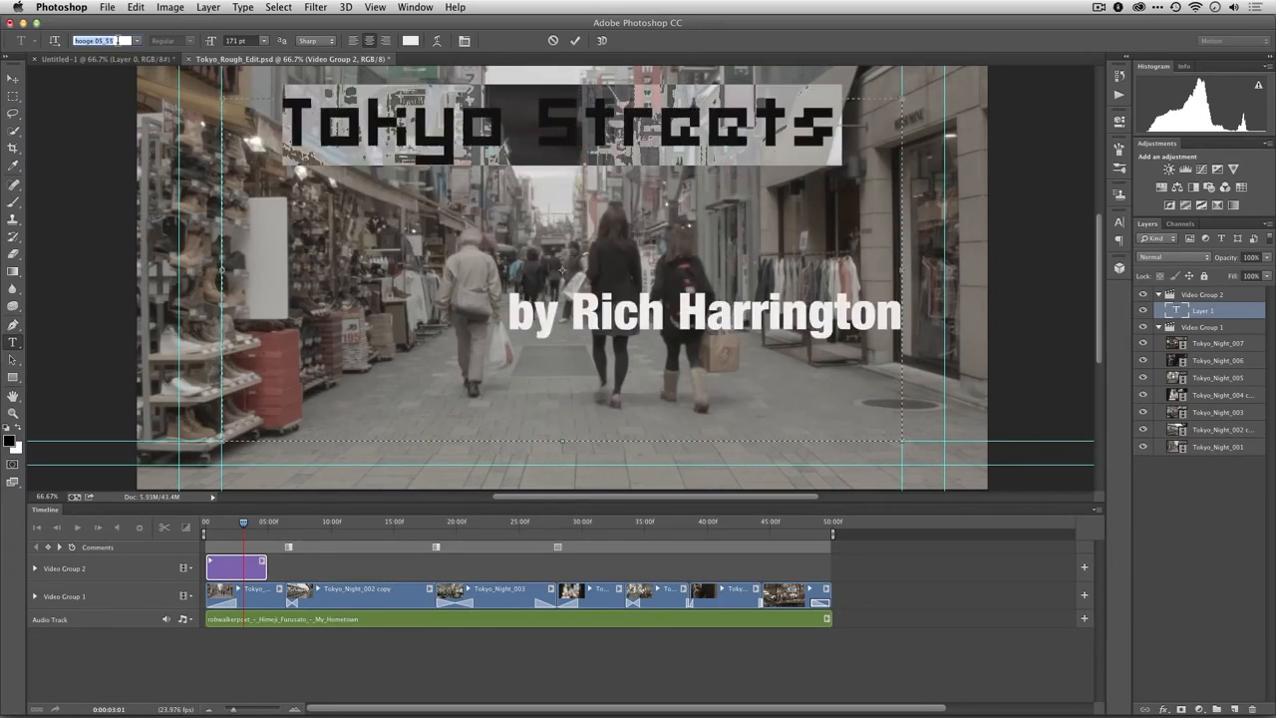
key("Down")
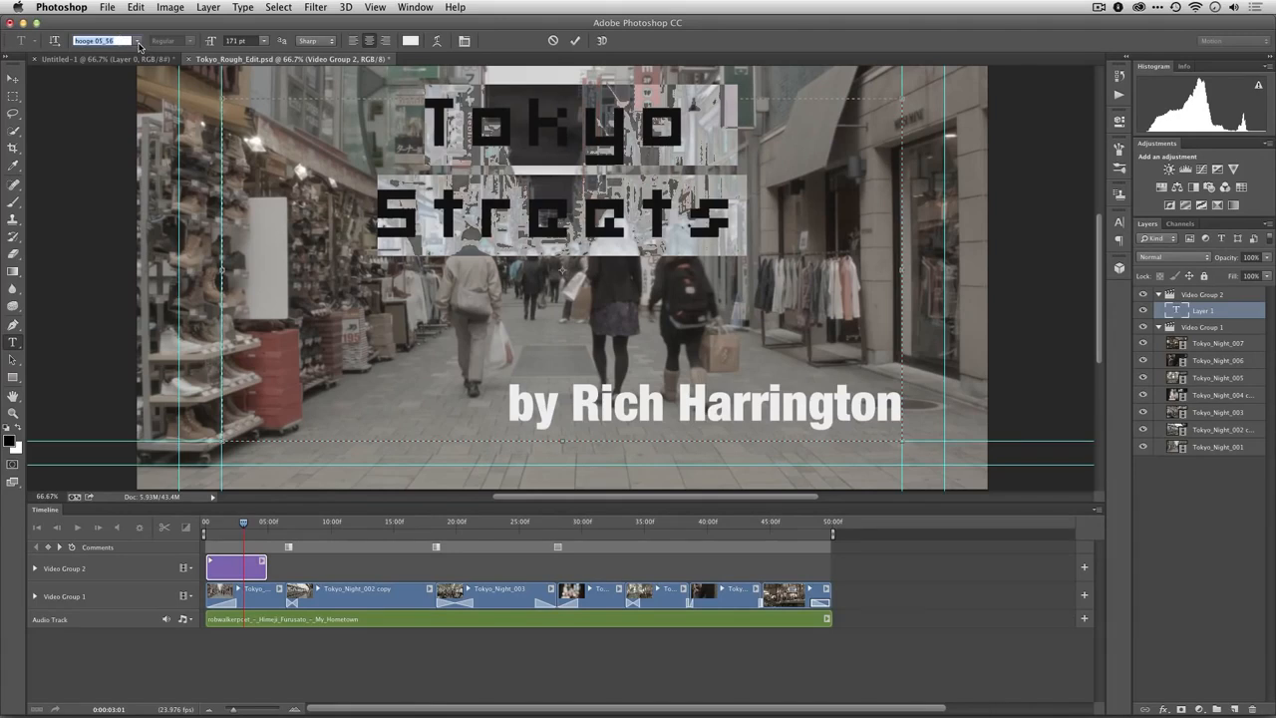
Set the "Tokyo Streets" line in the Wide Latin font
left_click(140, 43)
scroll(235, 254, "down", 5)
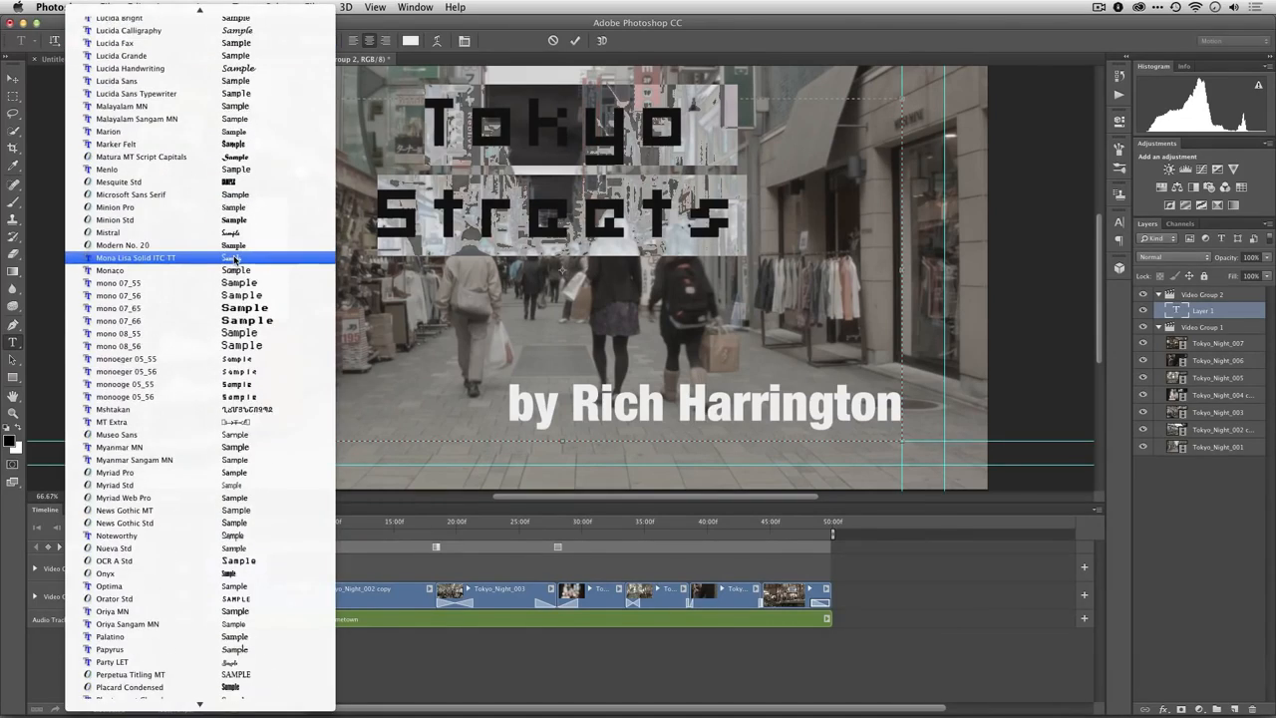
scroll(235, 259, "down", 10)
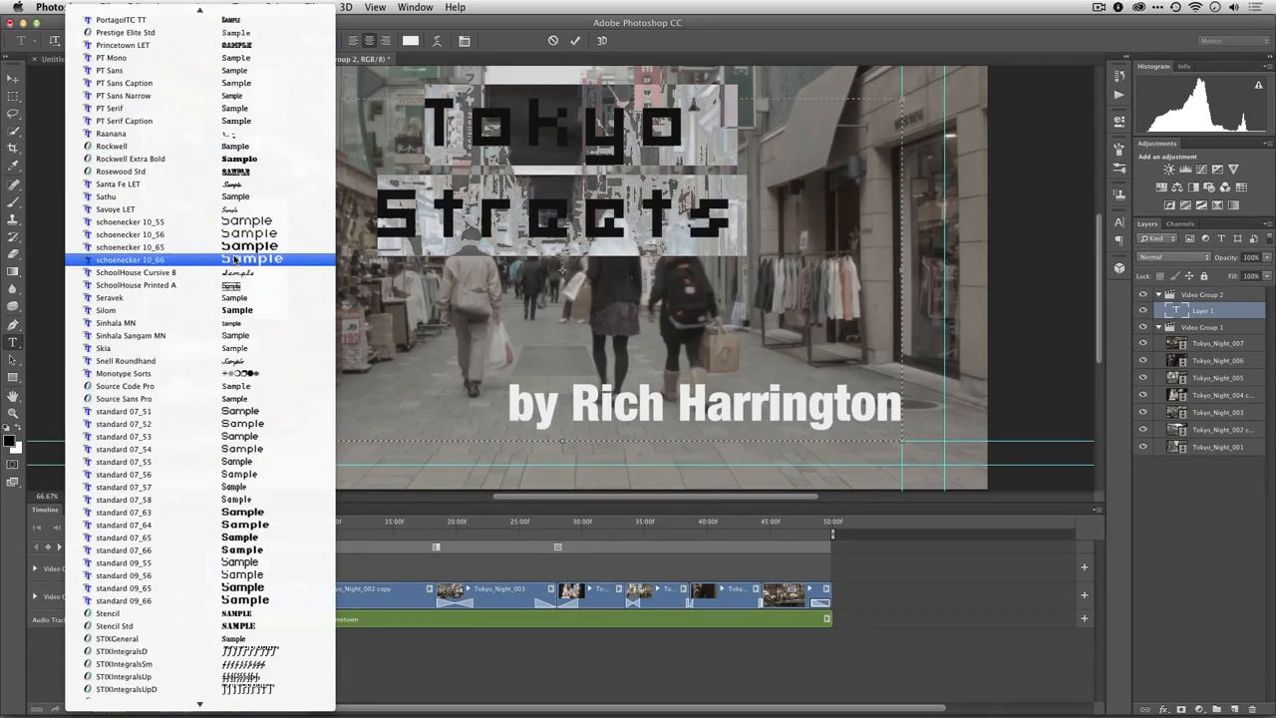
scroll(236, 259, "down", 8)
scroll(235, 261, "down", 15)
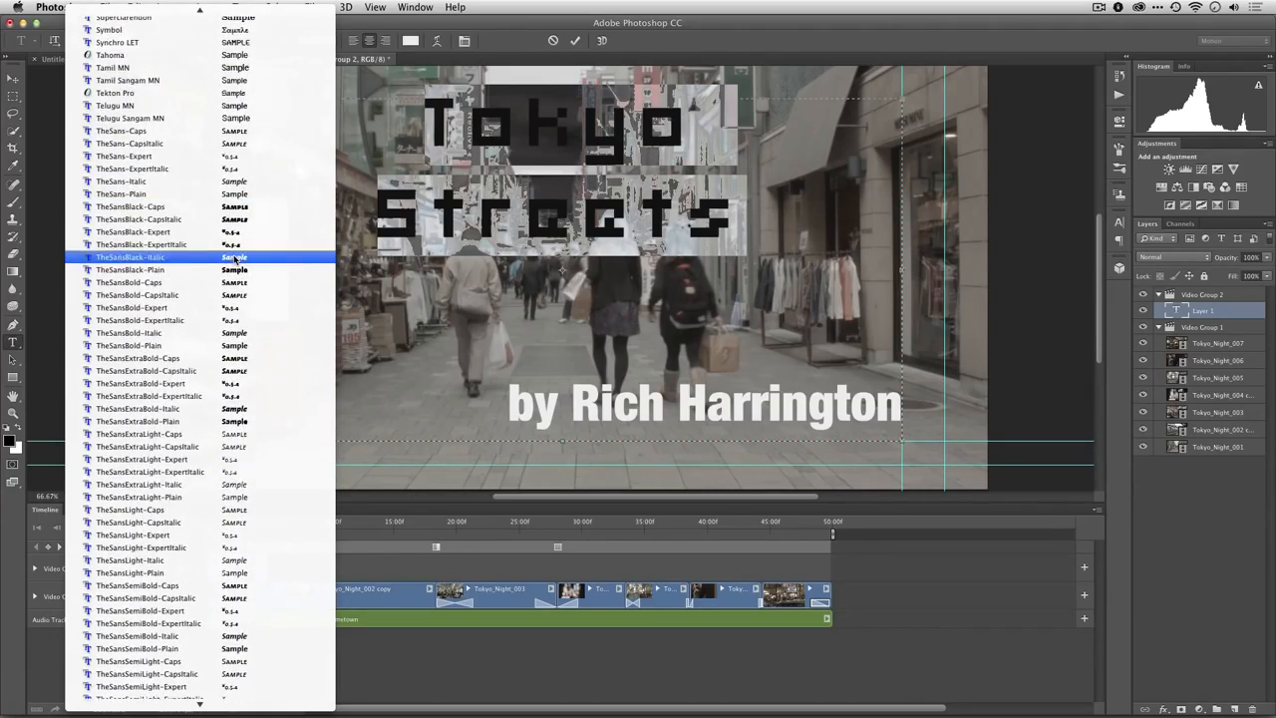
scroll(236, 262, "down", 4)
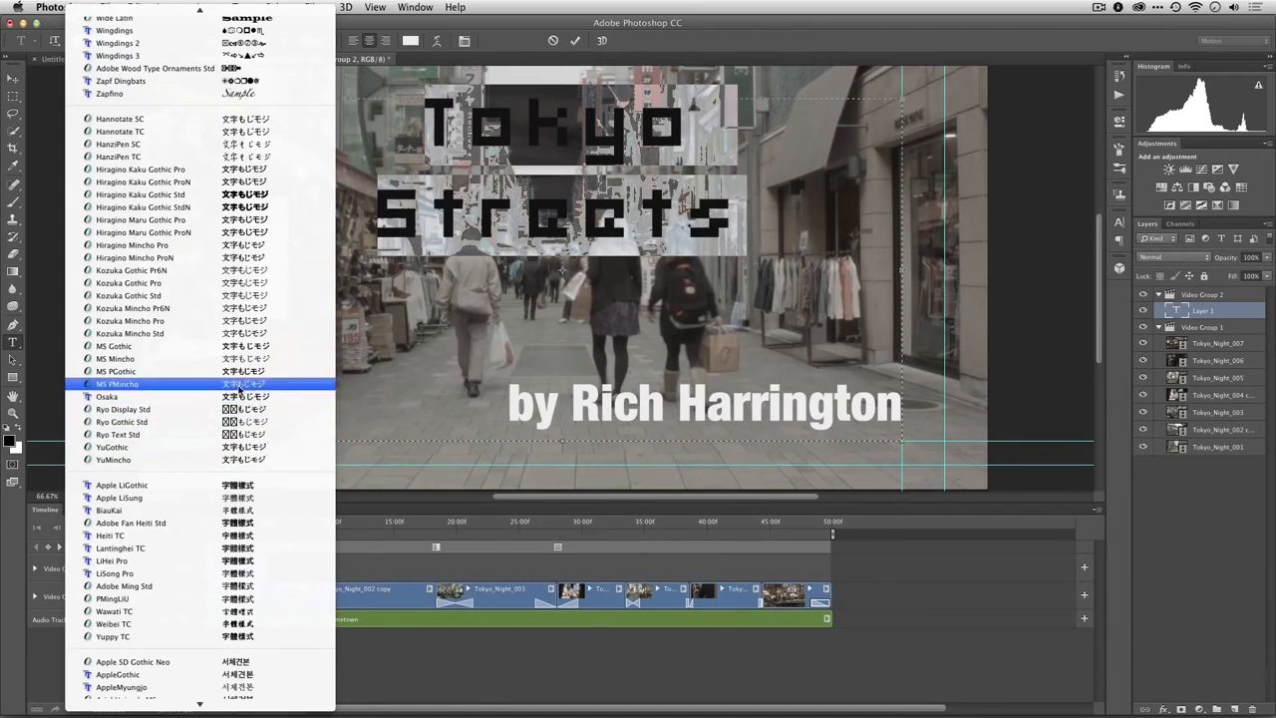
scroll(245, 389, "up", 6)
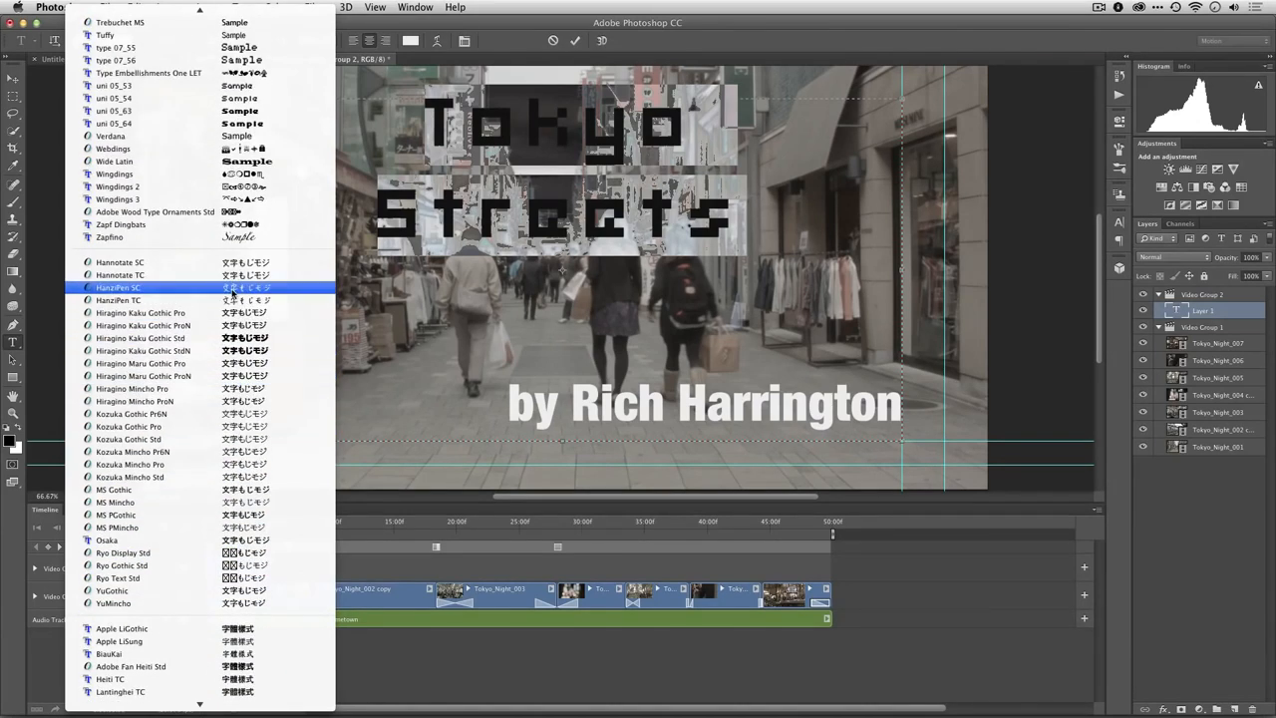
scroll(226, 285, "up", 5)
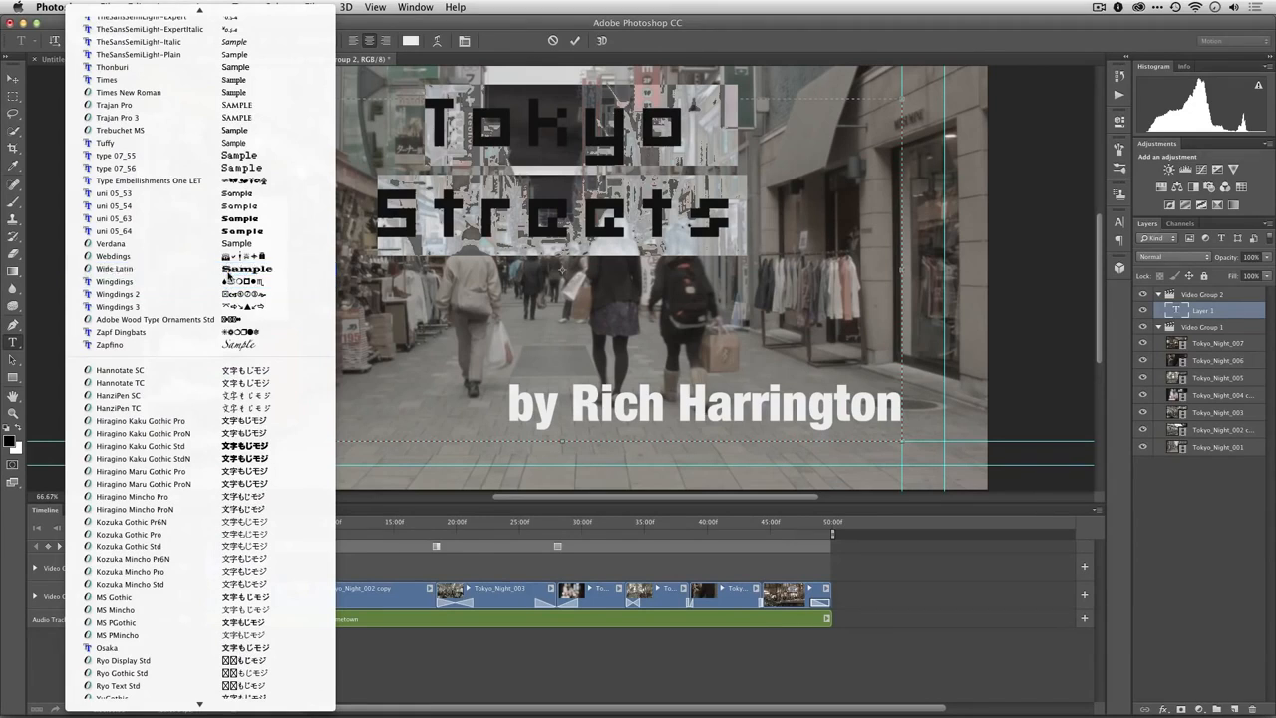
left_click(226, 269)
left_click(608, 237)
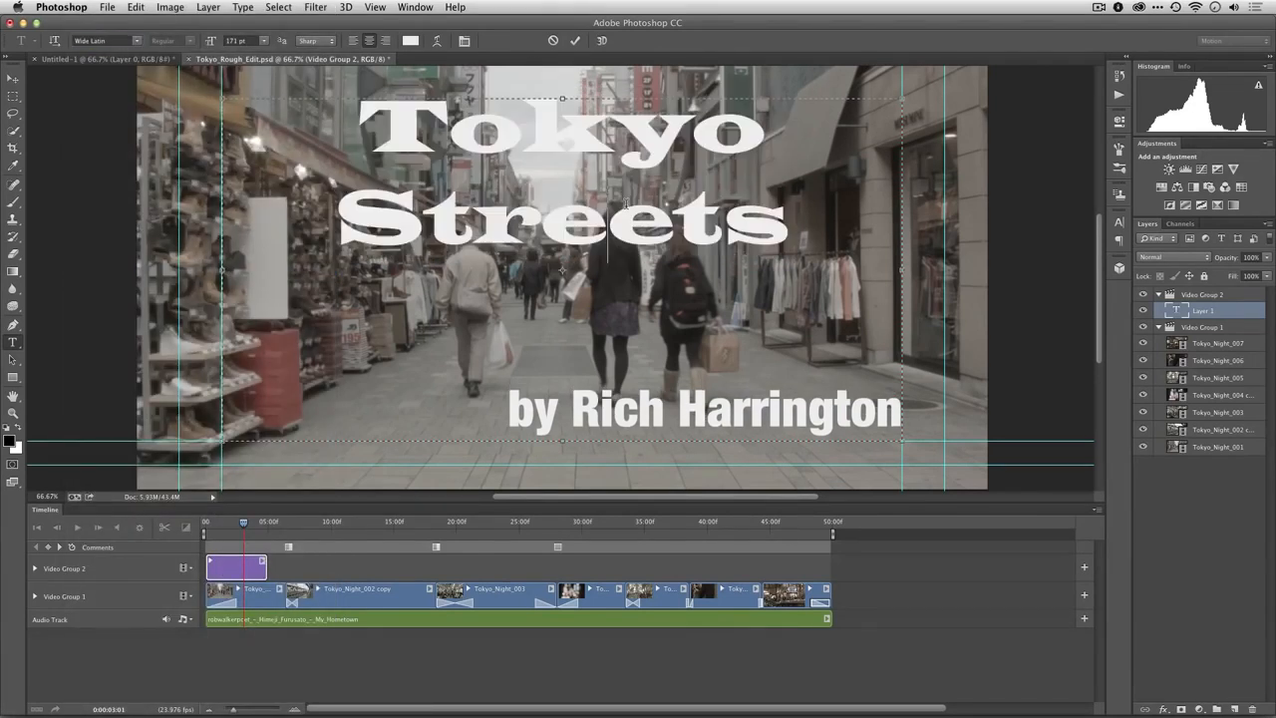
Enlarge "Tokyo Streets" to 214 pt and widen its tracking to 80
left_click_drag(359, 109, 831, 196)
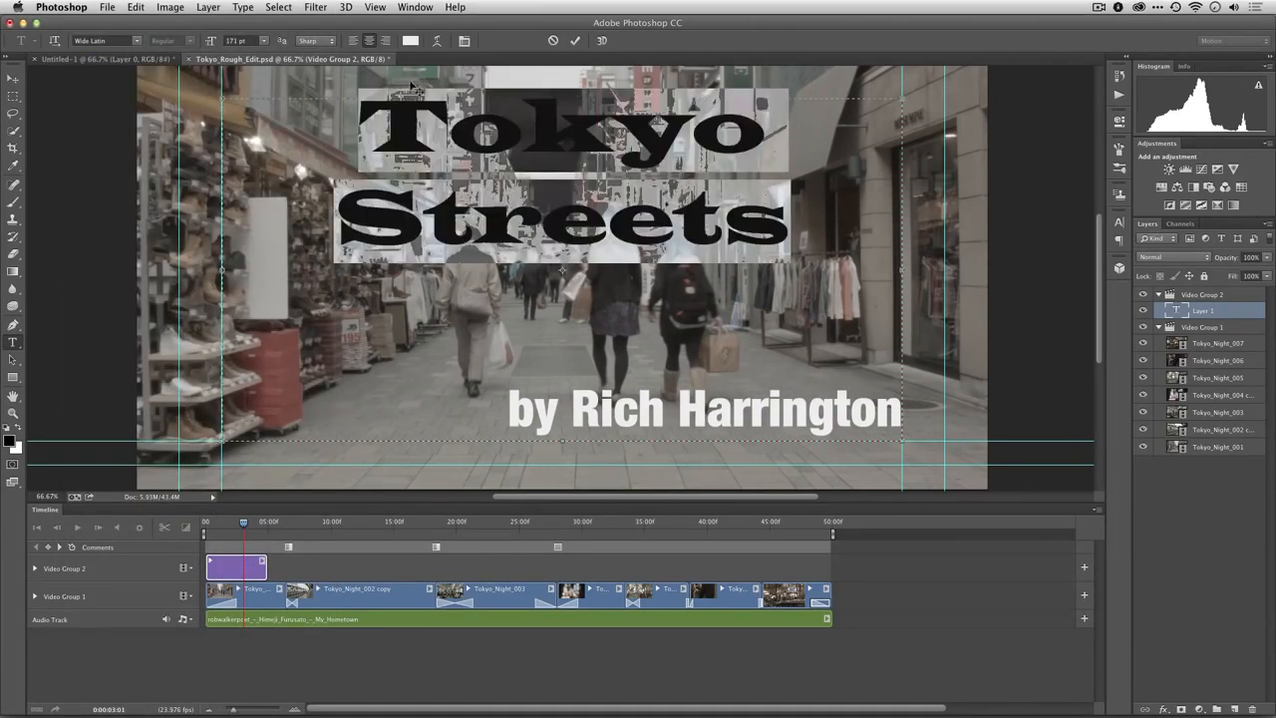
left_click_drag(213, 44, 235, 47)
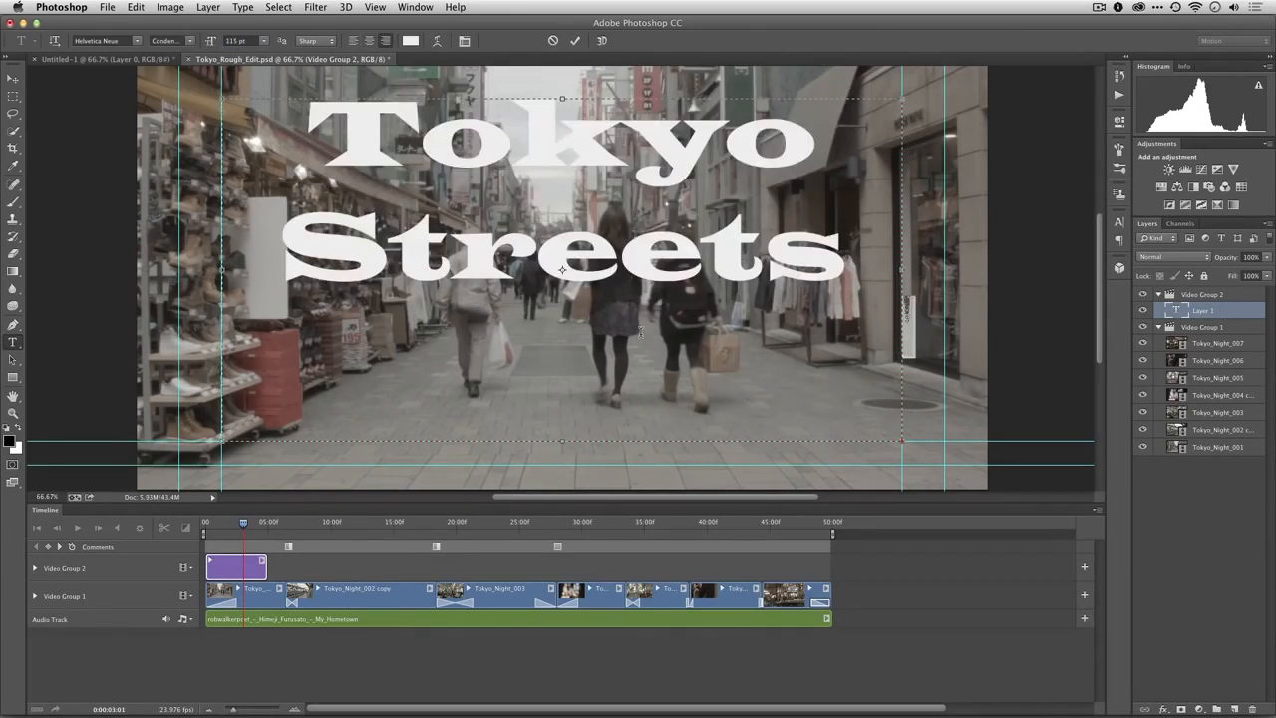
left_click_drag(358, 143, 846, 271)
left_click(468, 43)
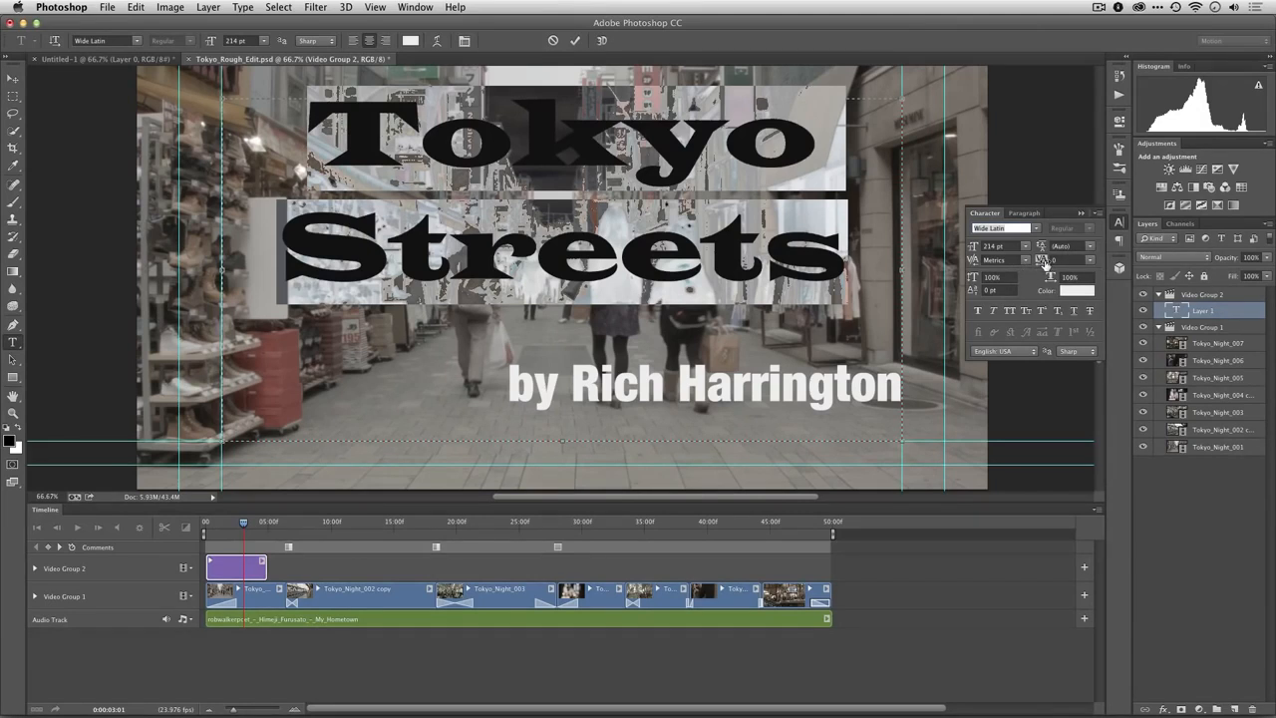
left_click_drag(1044, 261, 1029, 264)
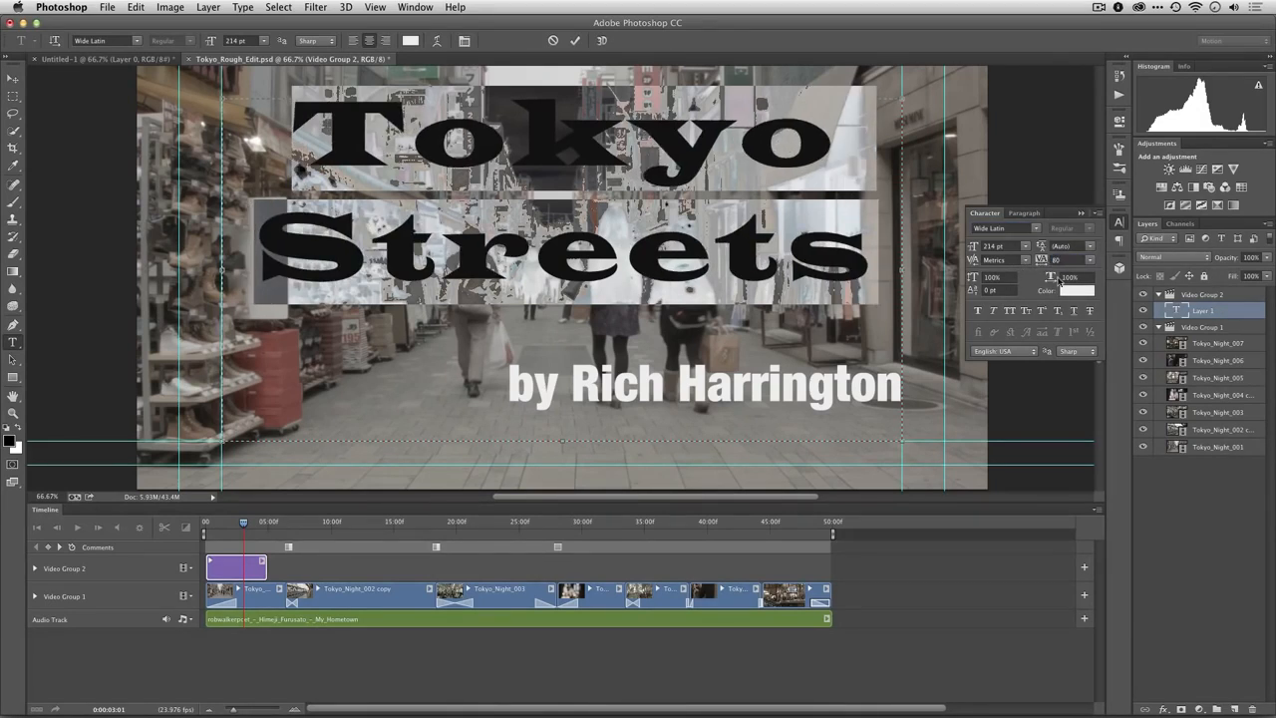
Set the tracking of the byline to 50
triple_click(648, 374)
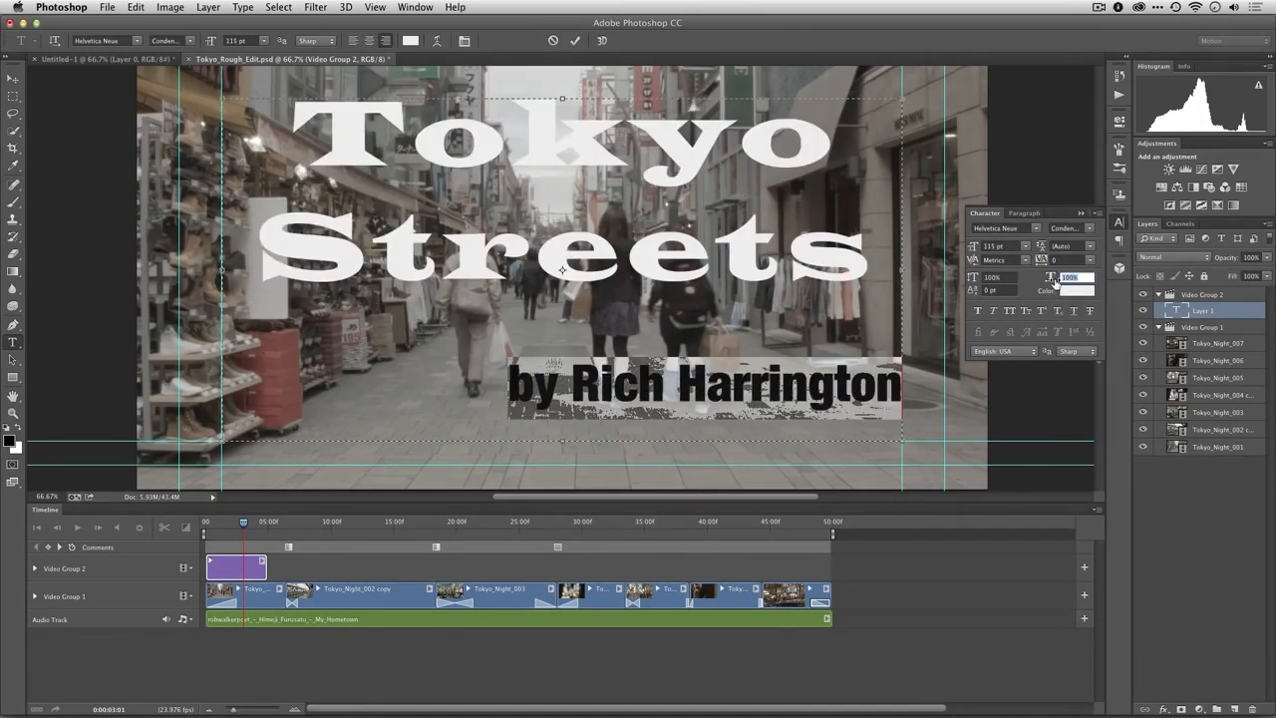
left_click_drag(1040, 261, 1087, 263)
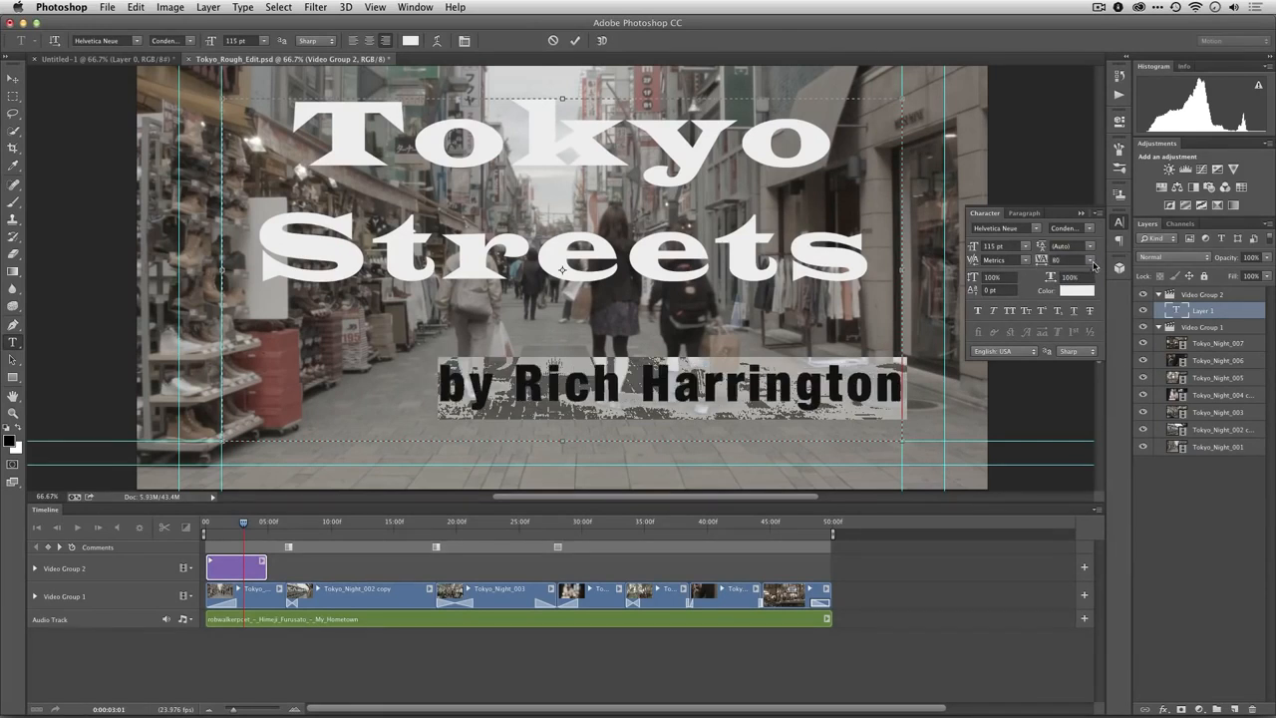
left_click(1090, 260)
left_click(1075, 380)
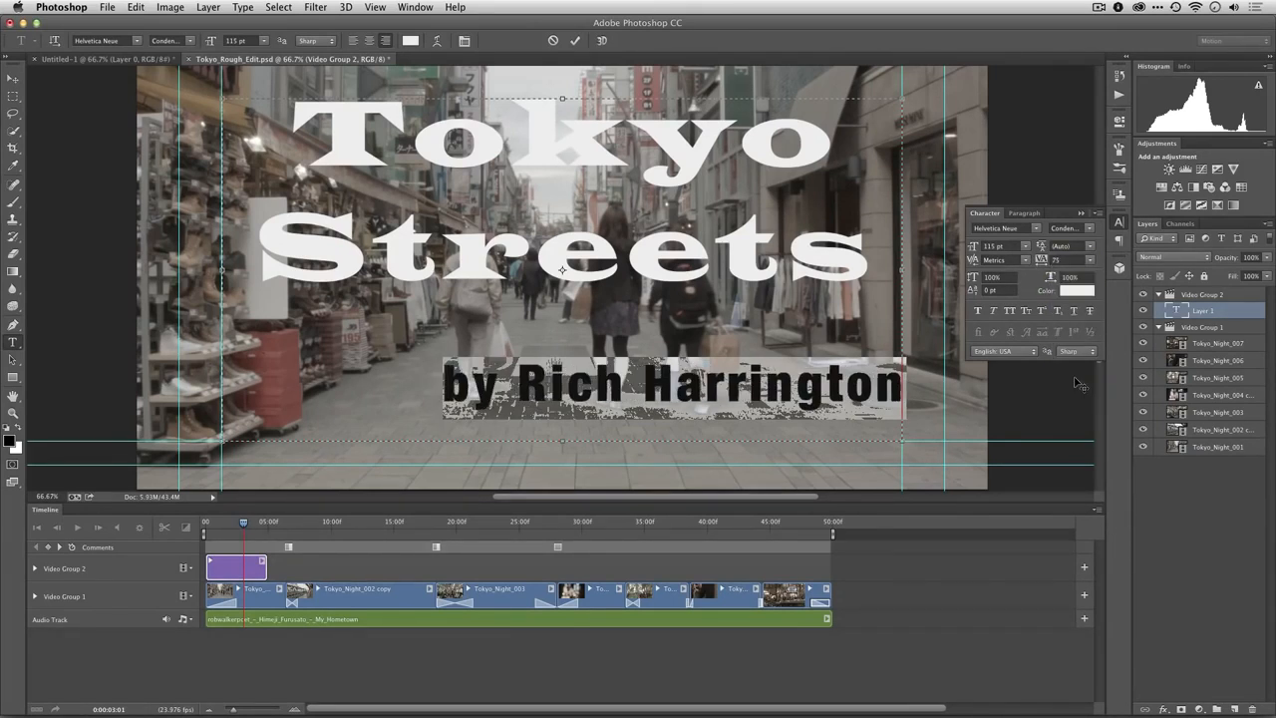
left_click(1090, 261)
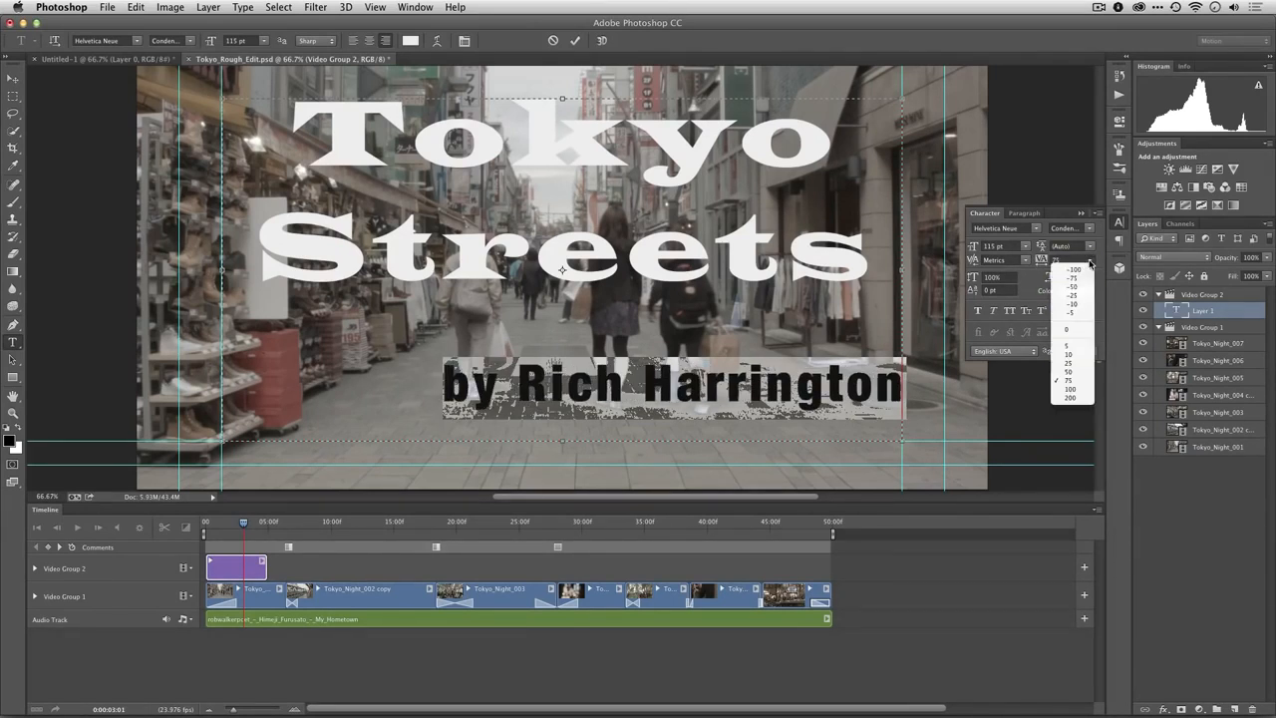
left_click(1074, 373)
left_click(593, 391)
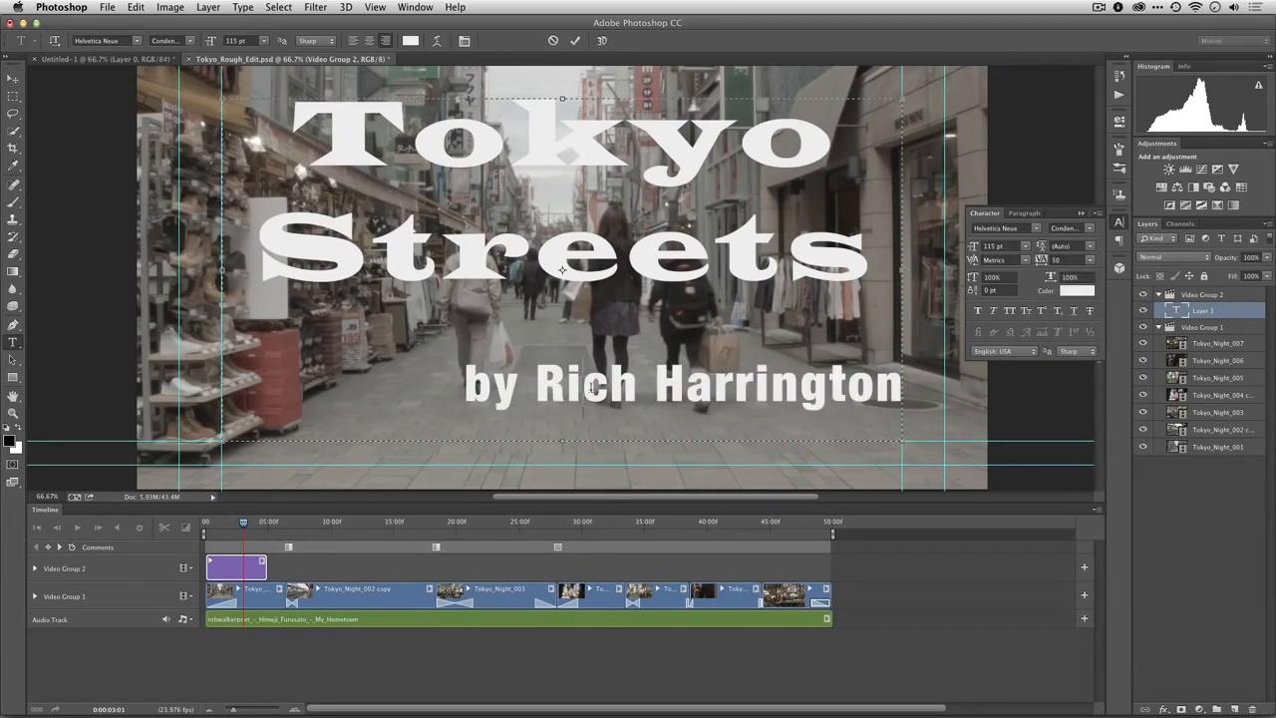
Add a drop shadow to the title layer with an angle of 147° and a distance of 16 px
left_click(1200, 493)
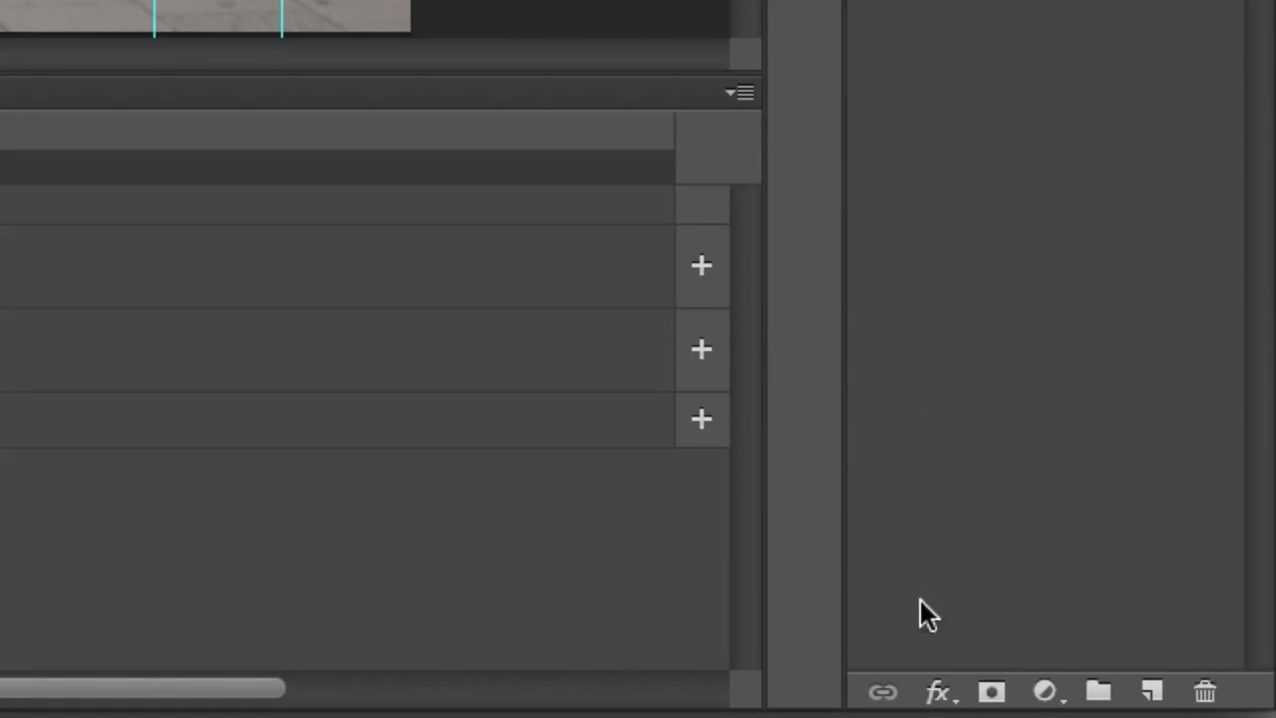
left_click(937, 691)
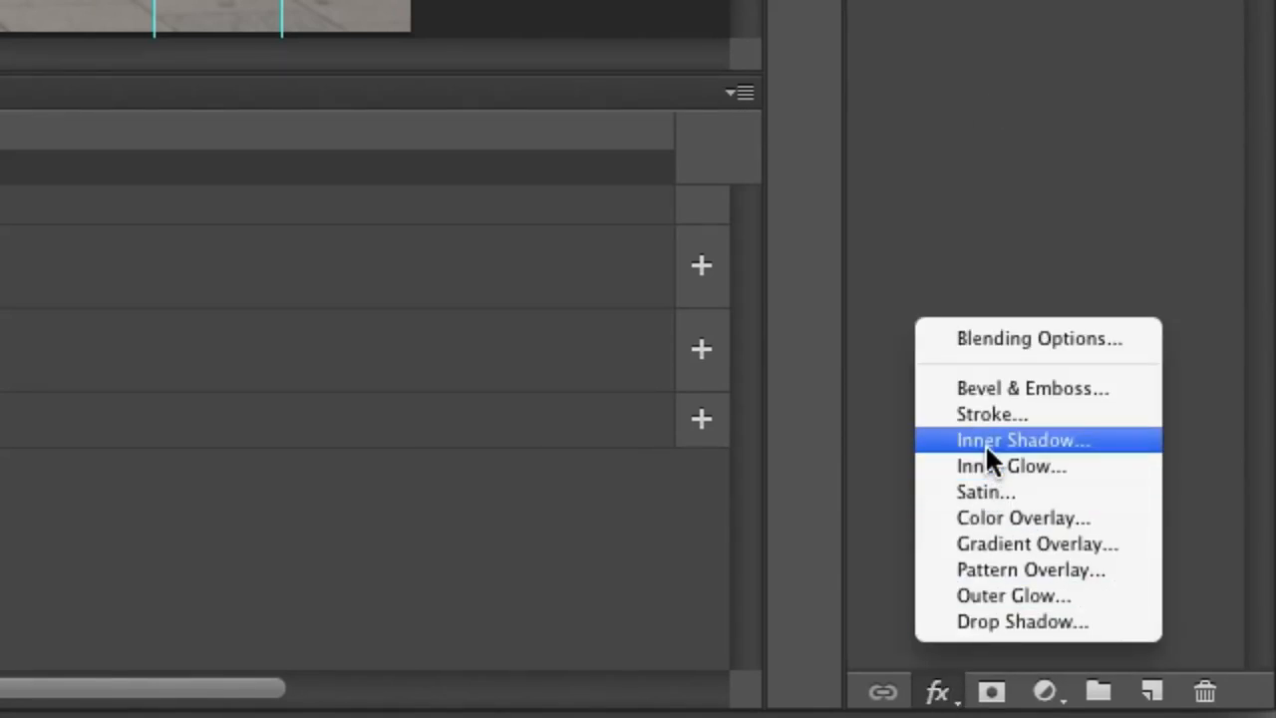
left_click(992, 620)
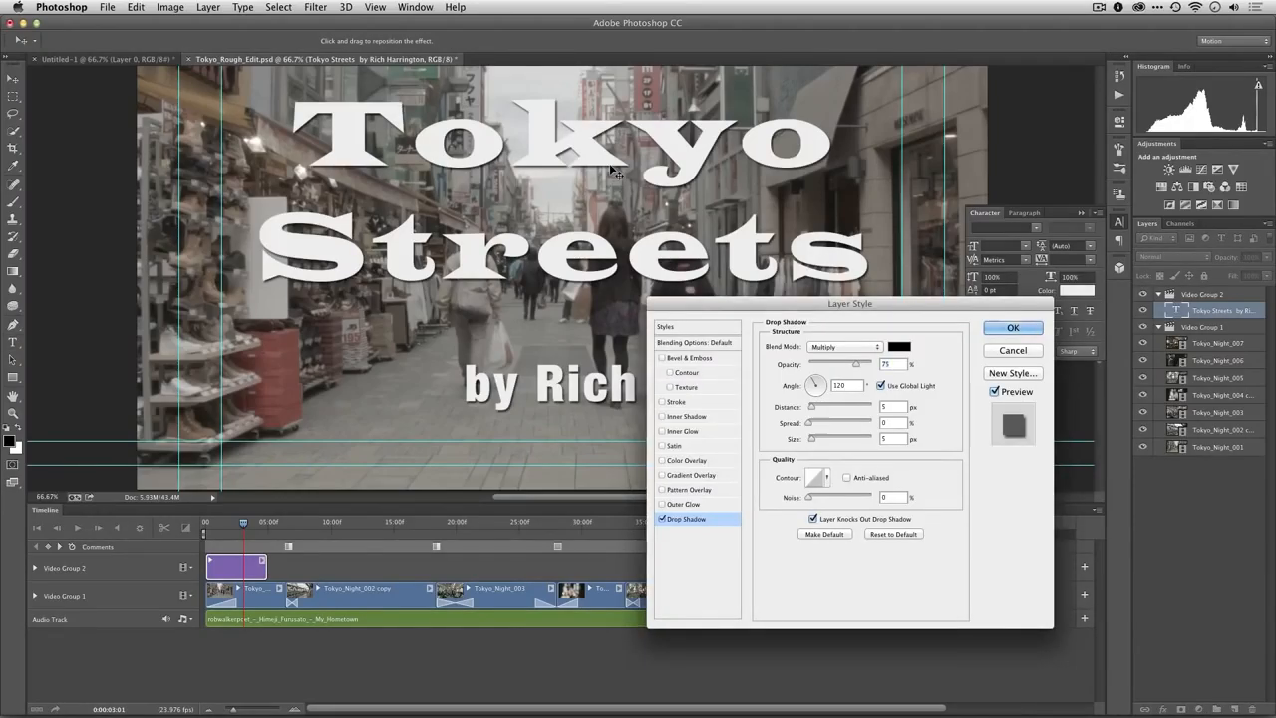
left_click_drag(610, 170, 618, 175)
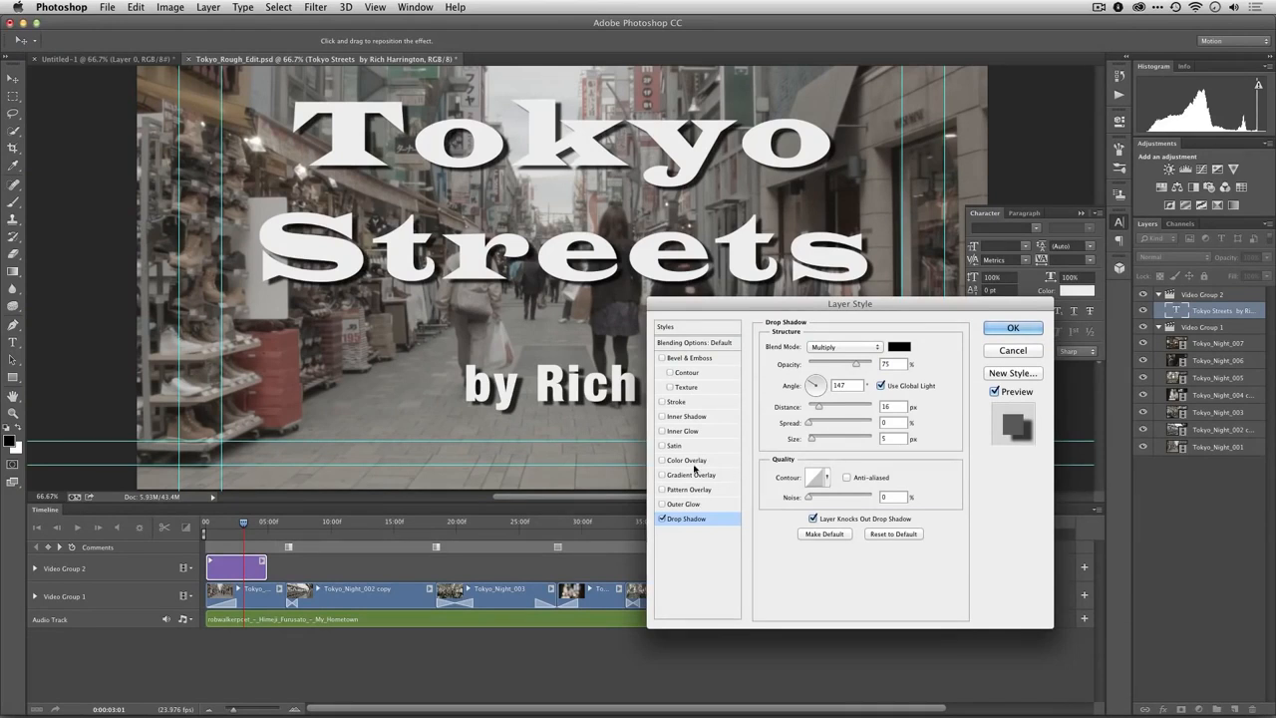
Add a black outside stroke of 5 px at 35% opacity to the title and apply the layer styles
left_click(677, 402)
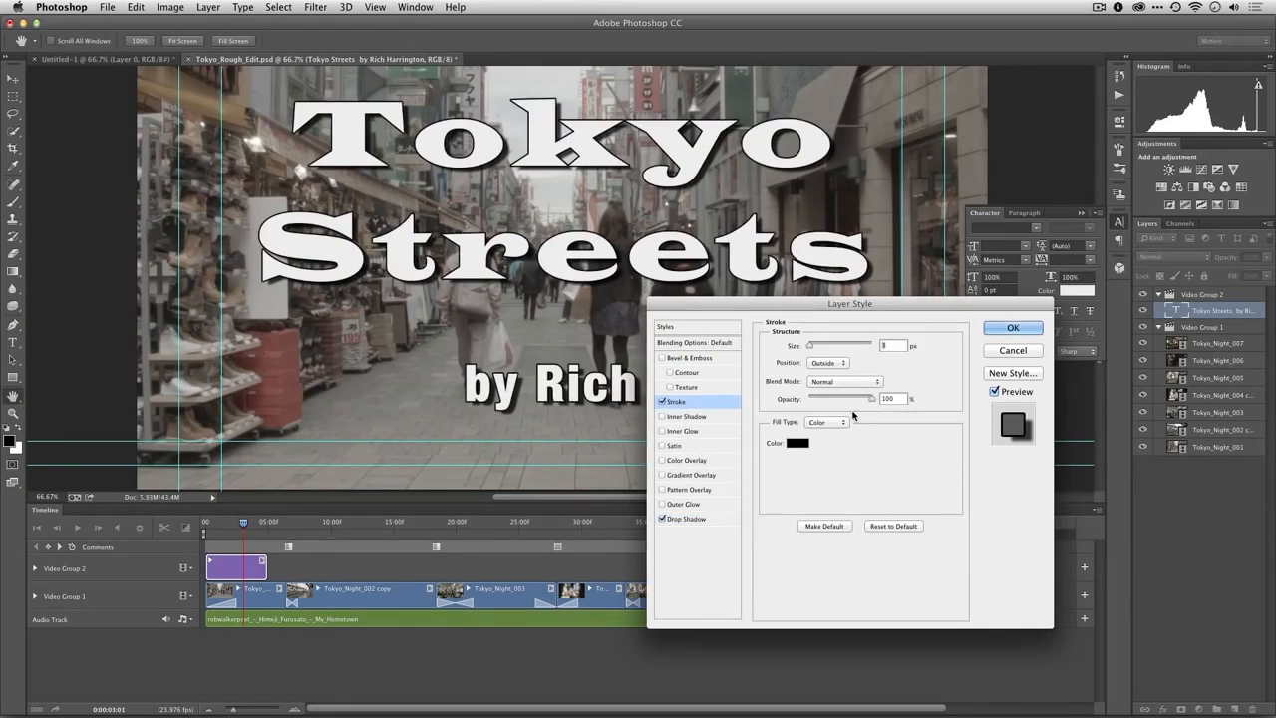
left_click_drag(810, 346, 811, 348)
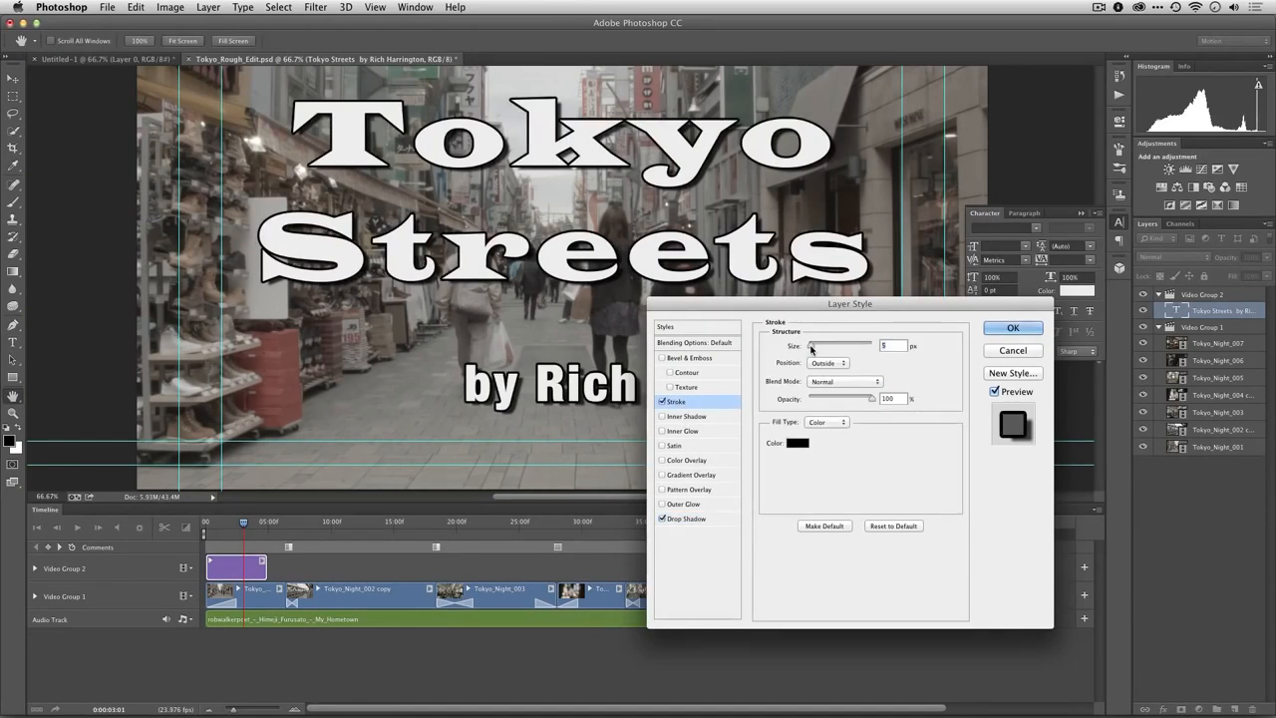
left_click_drag(871, 399, 831, 403)
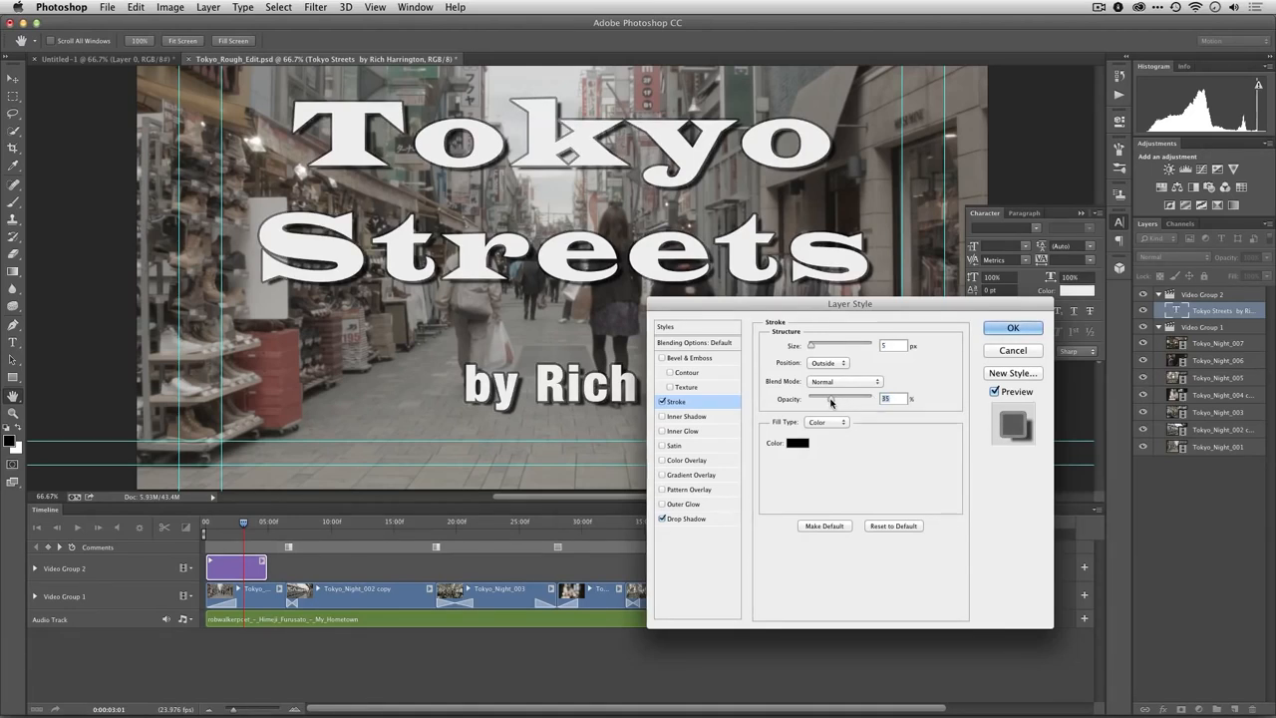
left_click(1002, 335)
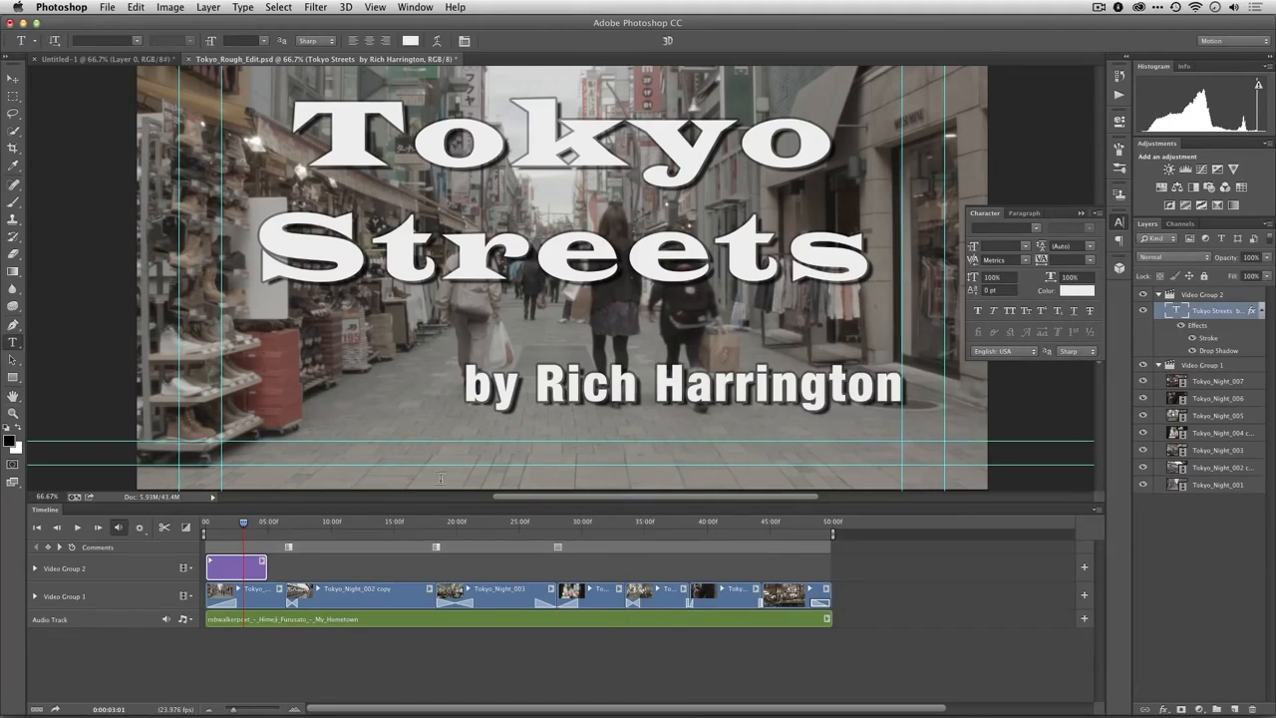
Align the vertical centers of the title layer and the Tokyo_Night_007 clip to centre the title vertically in the frame
left_click(13, 79)
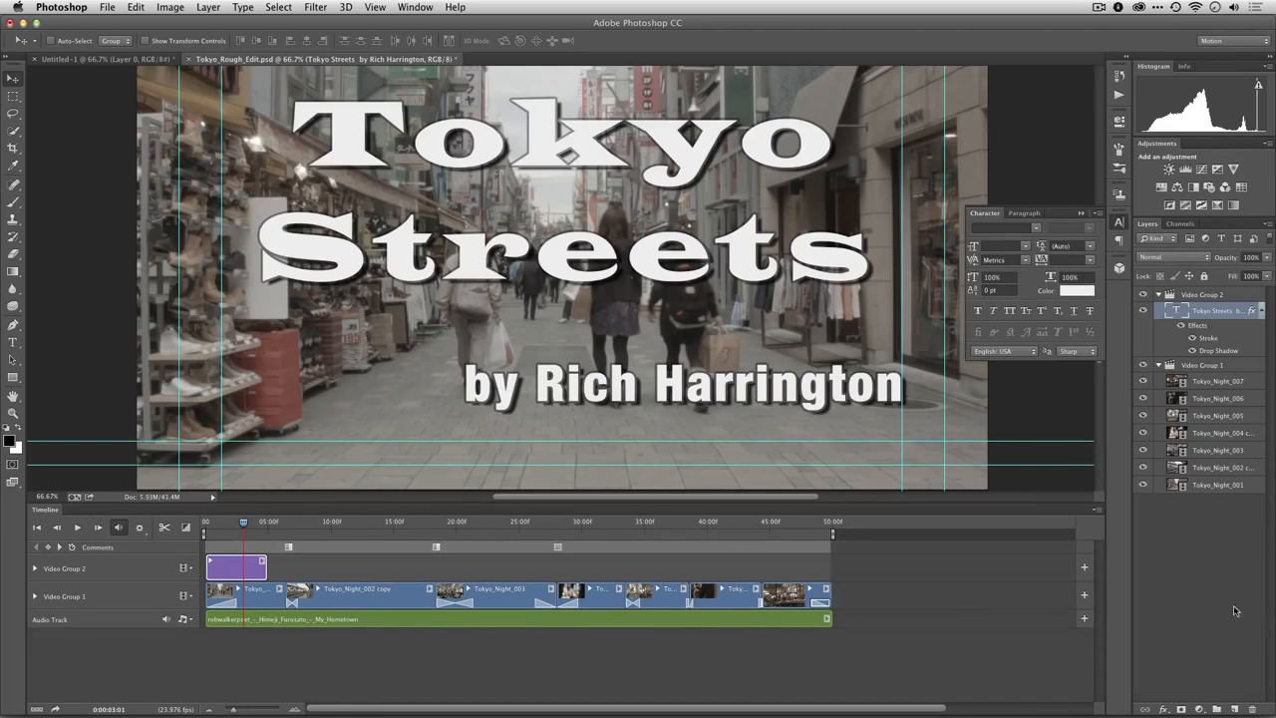
left_click(1203, 387)
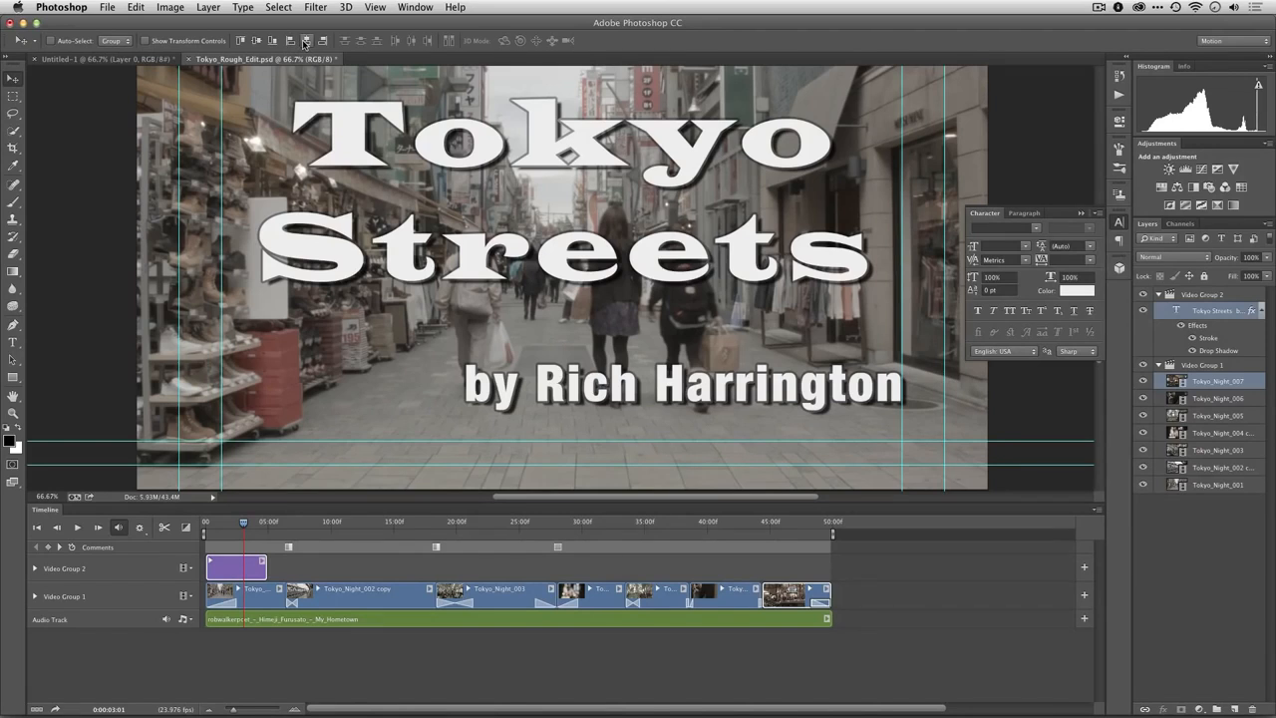
left_click(256, 40)
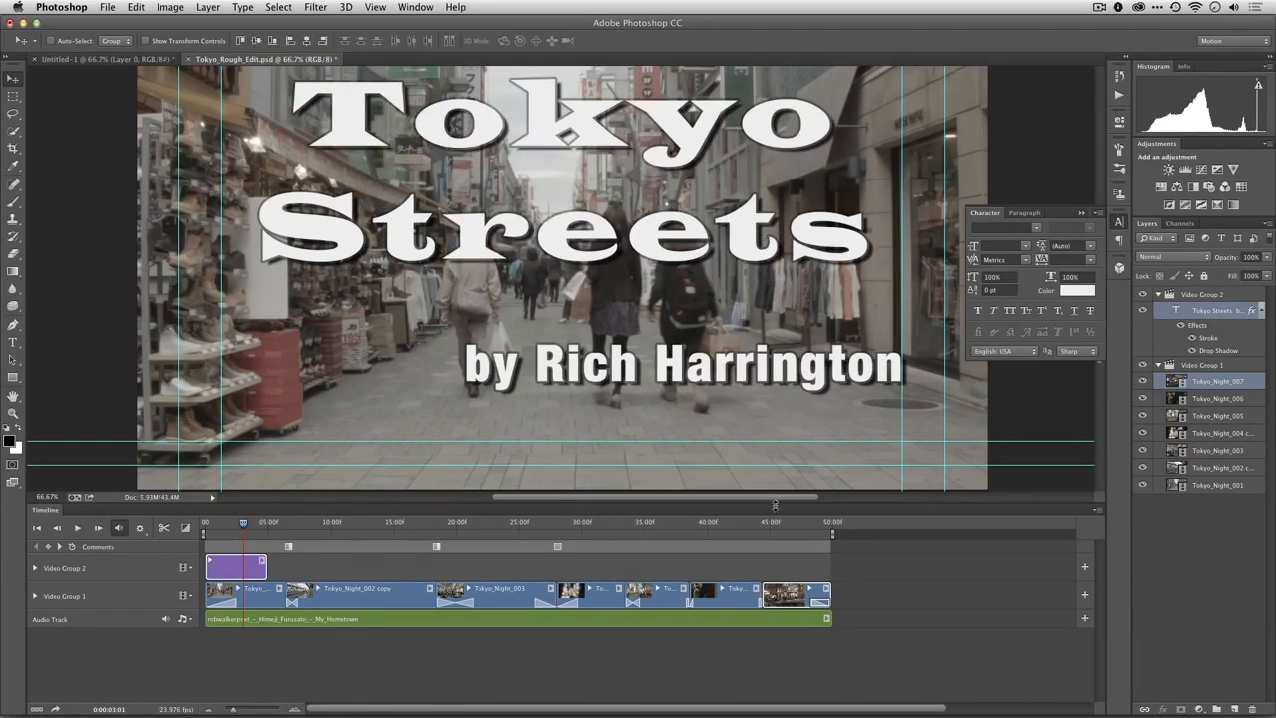
left_click_drag(775, 505, 774, 561)
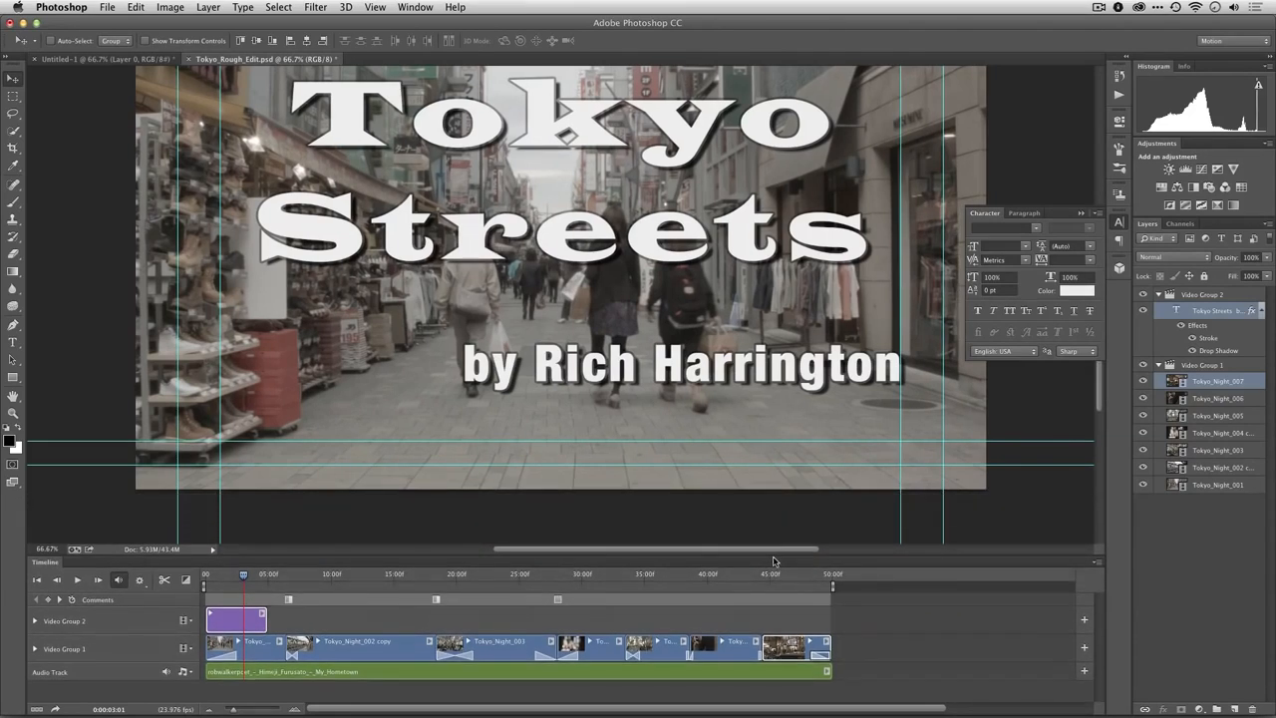
Set the title's stroke to 4 px at 83% opacity and apply the layer style
key("super+0")
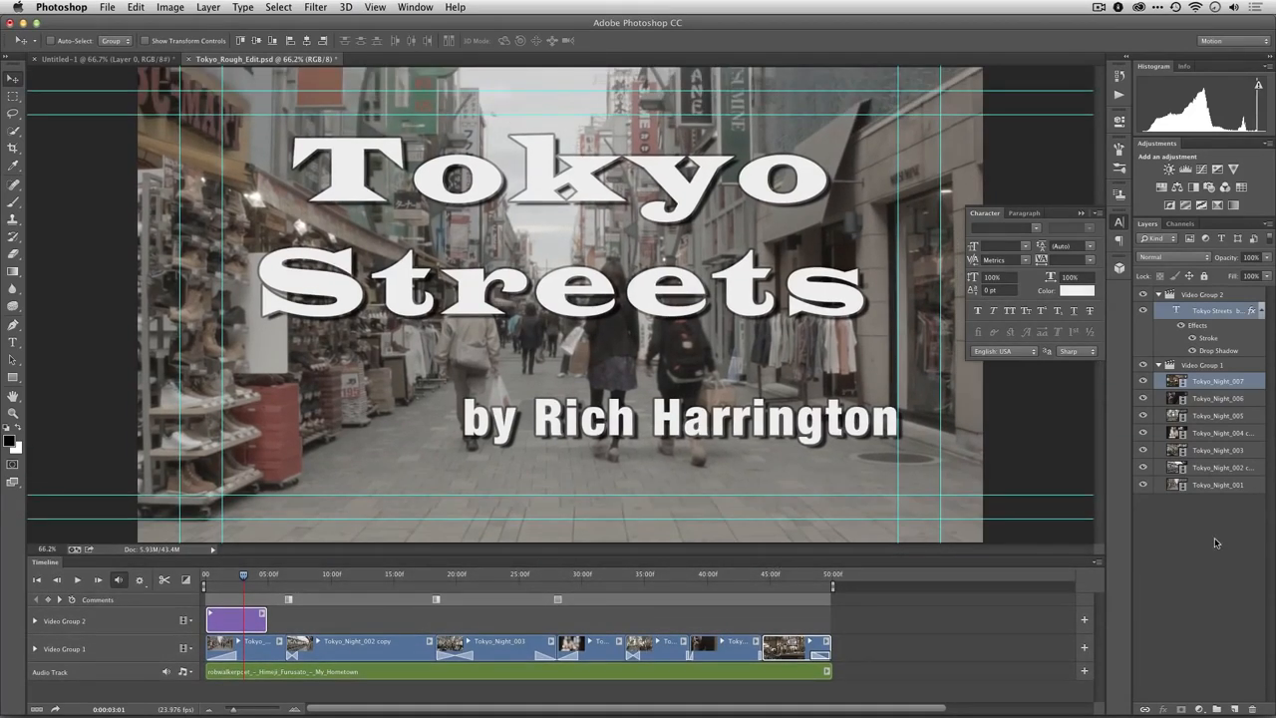
double_click(1209, 340)
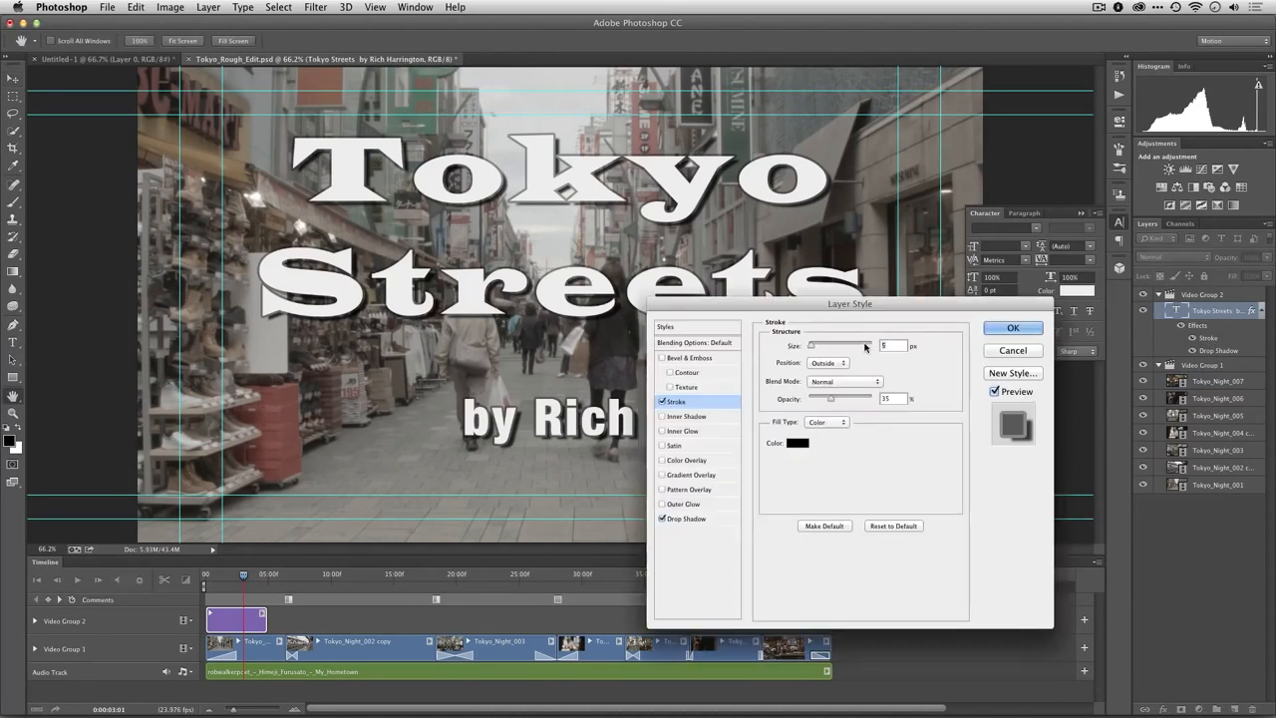
left_click_drag(831, 398, 862, 399)
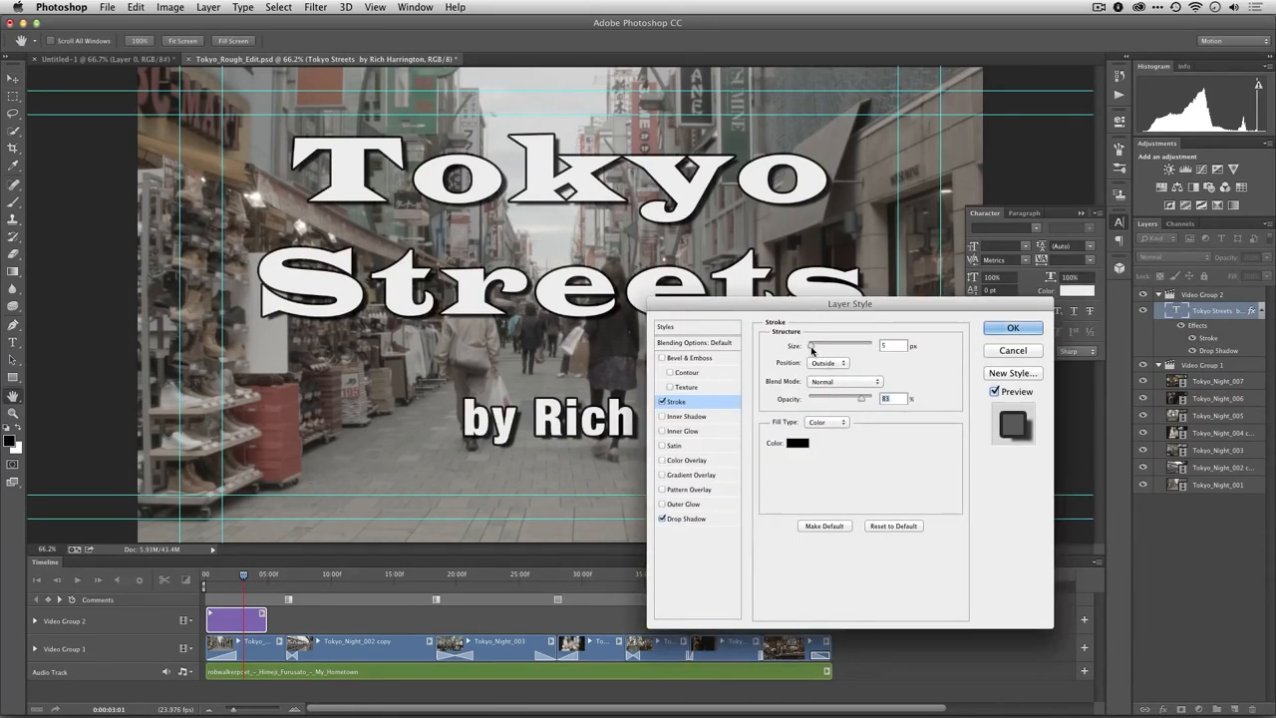
left_click_drag(814, 346, 811, 349)
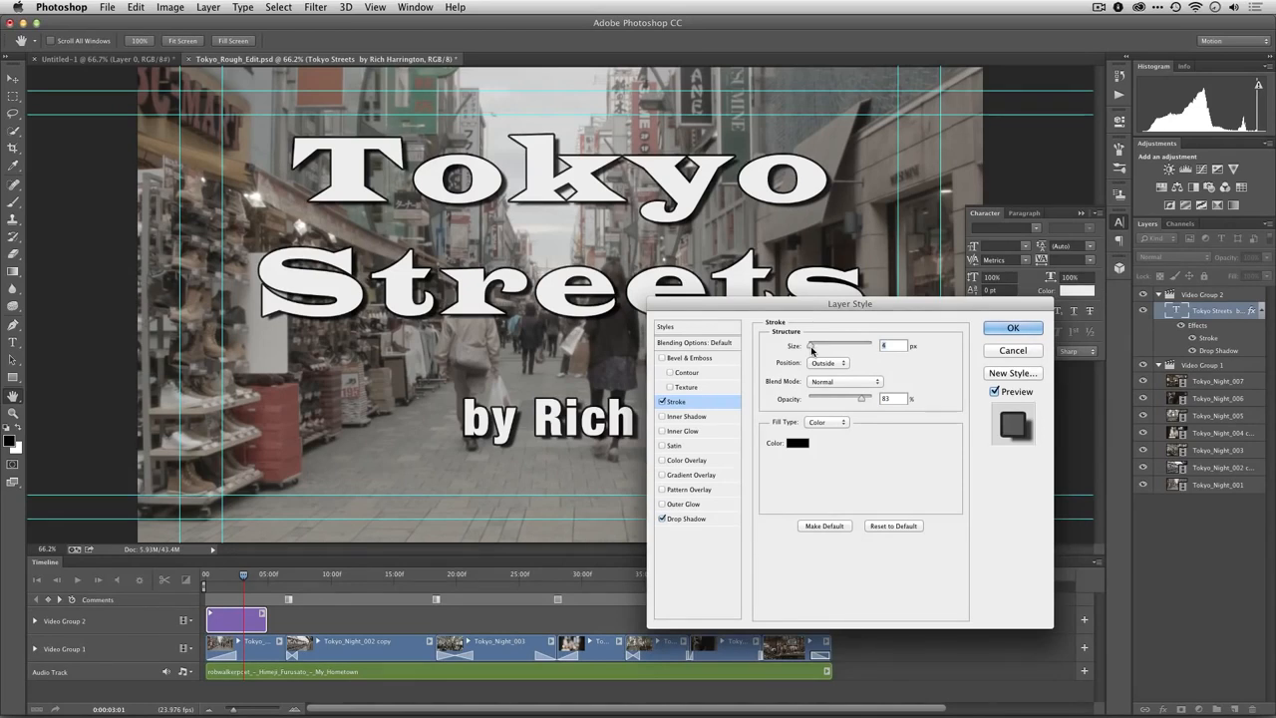
left_click(1009, 328)
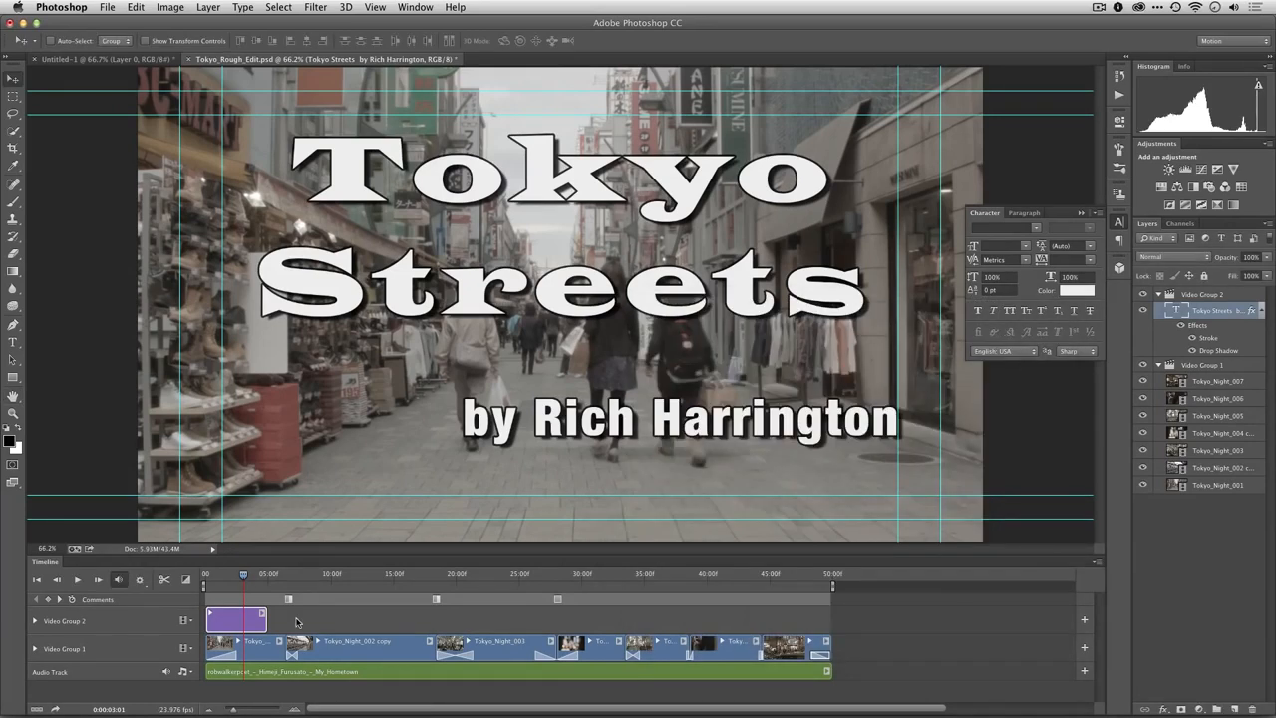
Add a Fade transition to the start of the title clip in Video Group 2
left_click_drag(242, 580, 194, 583)
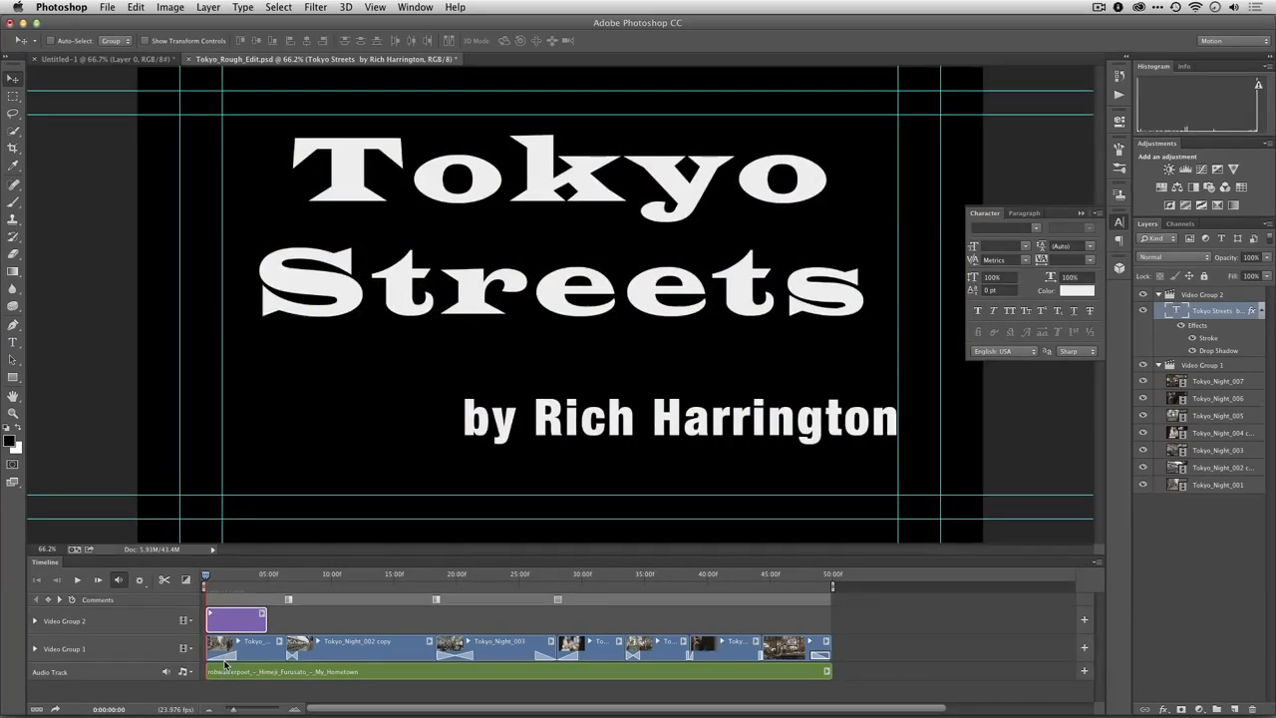
left_click(225, 660)
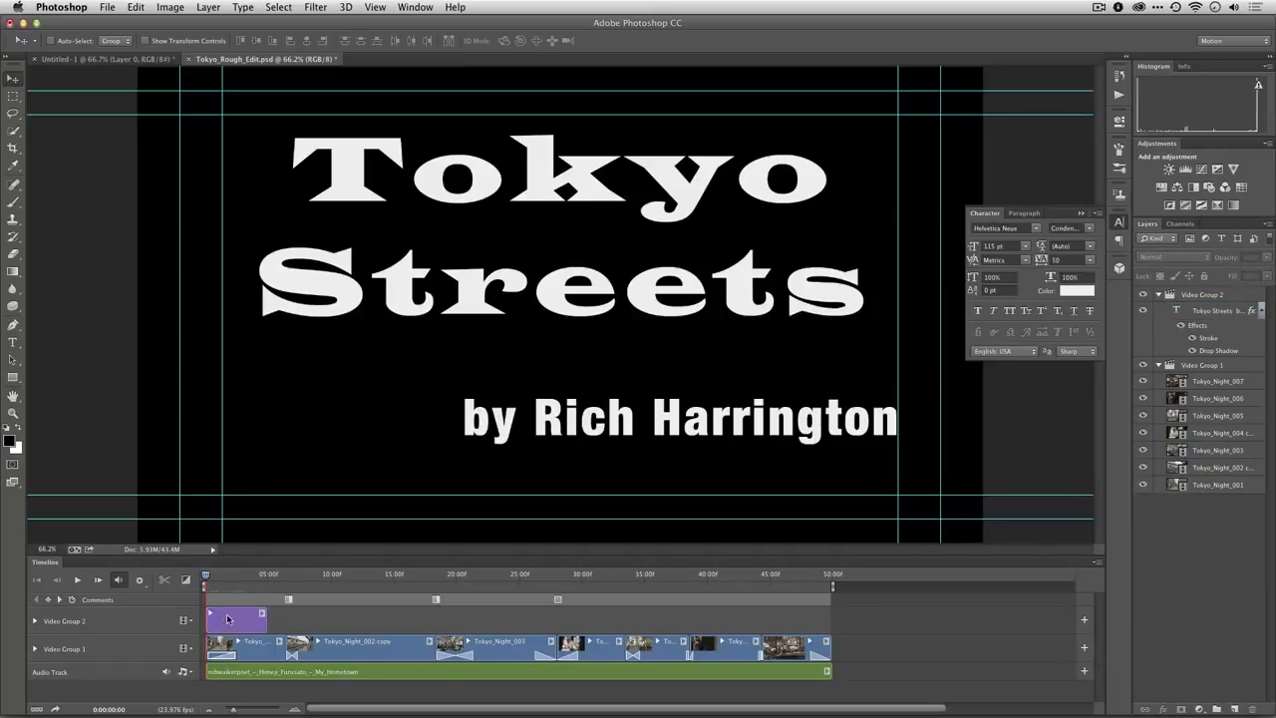
left_click(185, 579)
left_click_drag(192, 500, 236, 632)
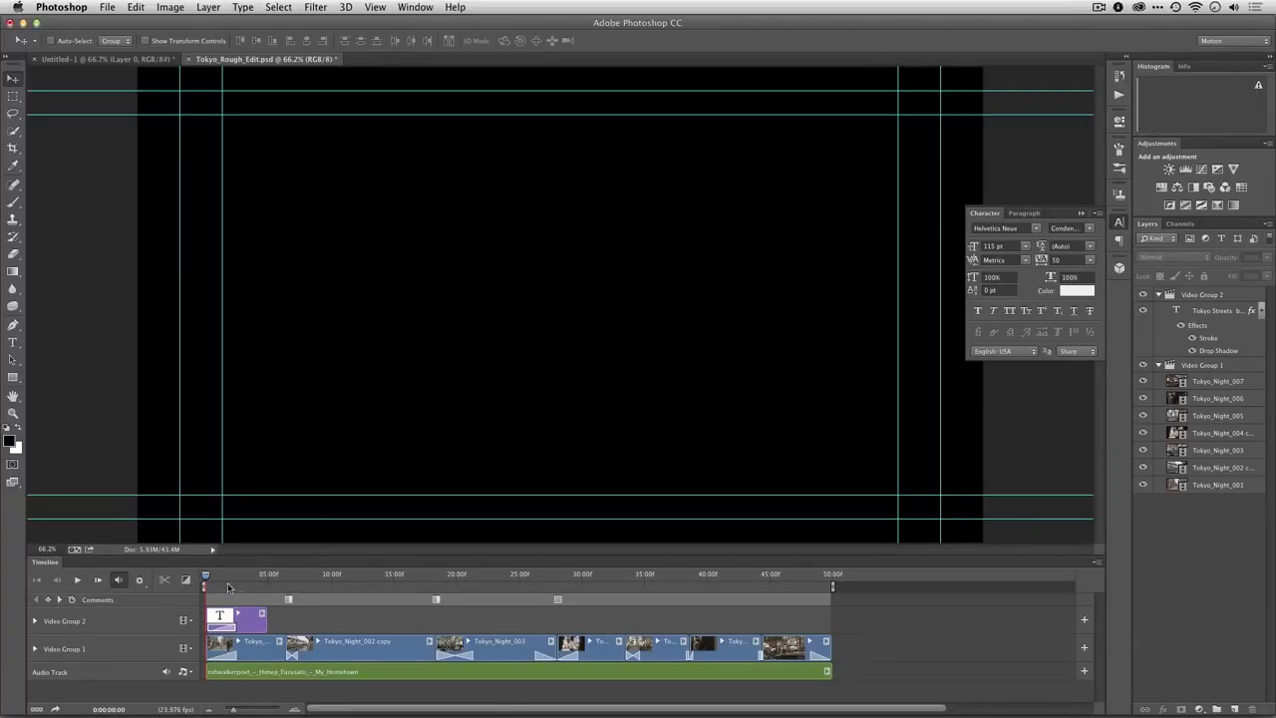
Extend the title clip to end at about 7 seconds, over the first cross fade, with a 1 s Fade at its end
mouse_move(204, 579)
left_mouse_down()
mouse_move(237, 584)
mouse_move(235, 628)
mouse_move(305, 623)
left_mouse_up()
left_click(186, 580)
left_click_drag(207, 465, 295, 629)
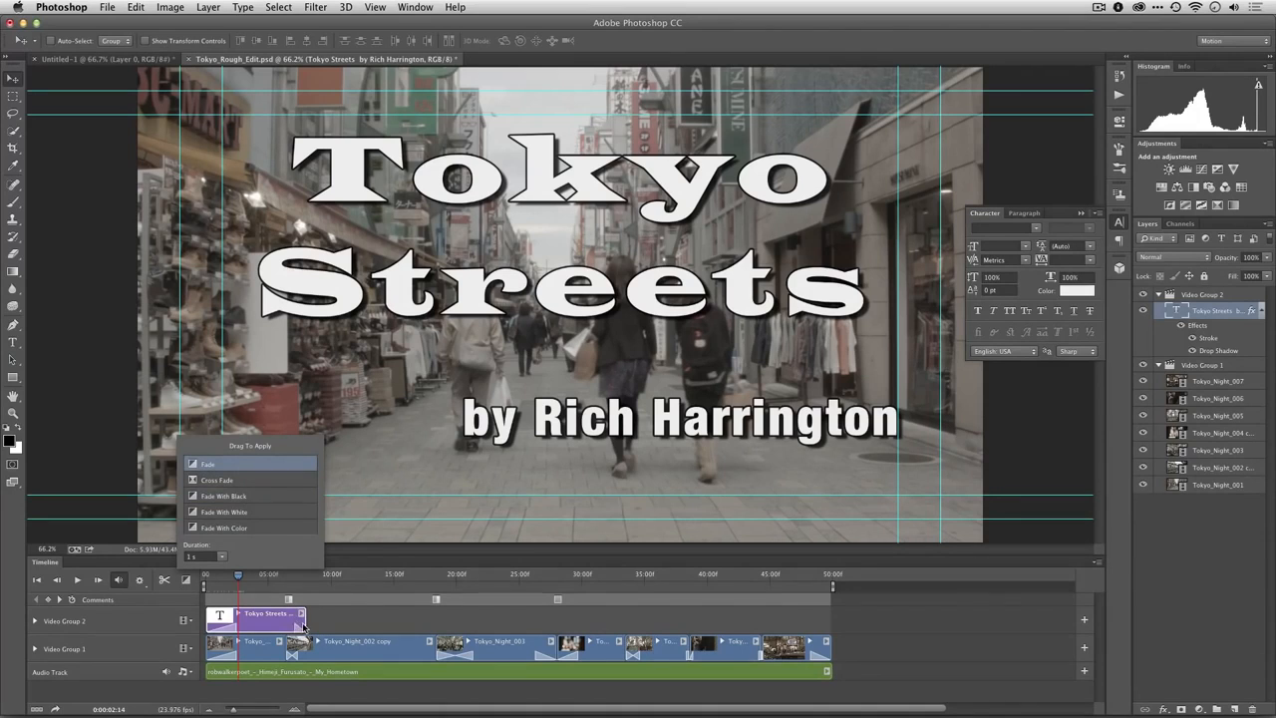
left_click(306, 622)
left_click_drag(307, 623, 299, 622)
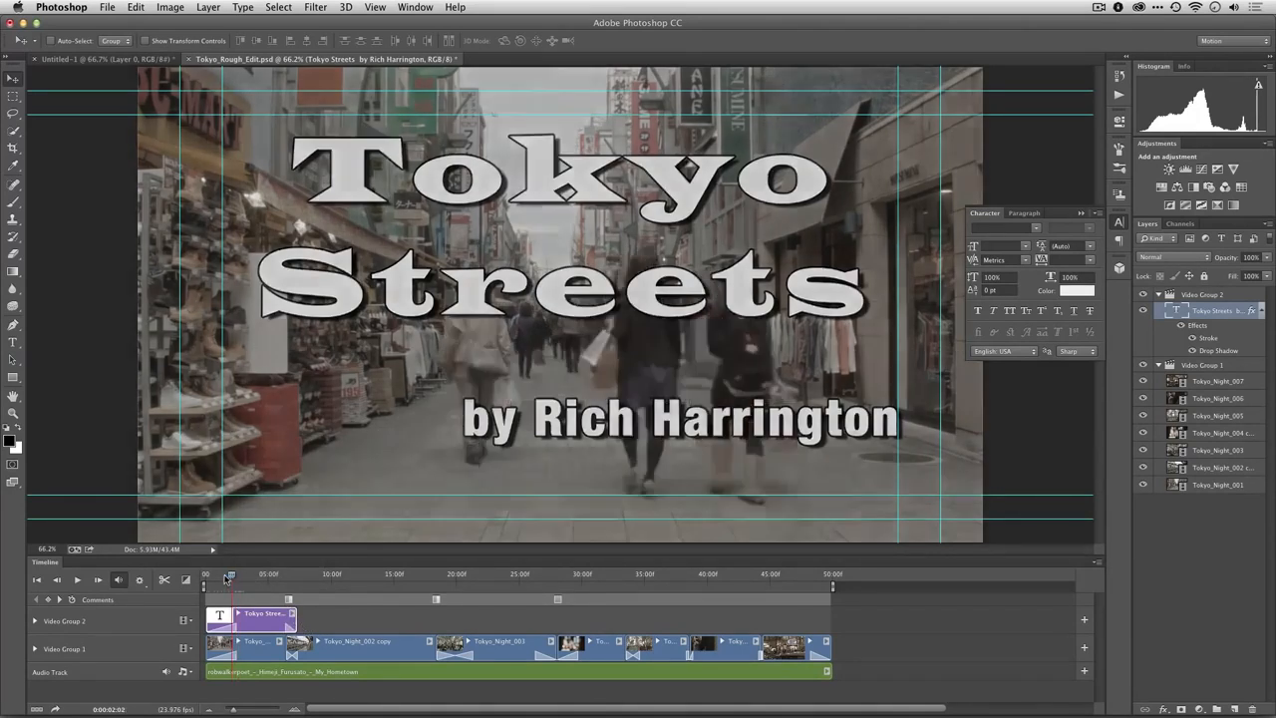
Play back the opening title from the start of the timeline and save the Tokyo_Rough_Edit.psd project
left_click_drag(238, 582, 204, 578)
key("space")
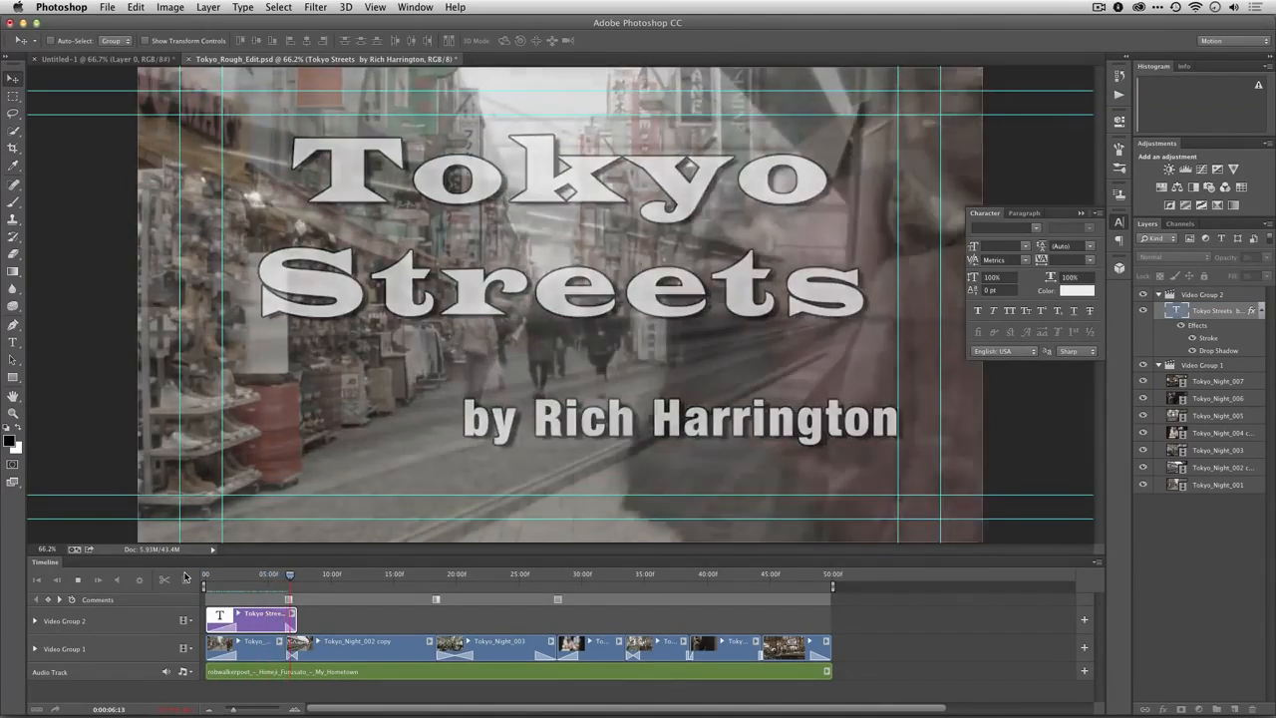
key("space")
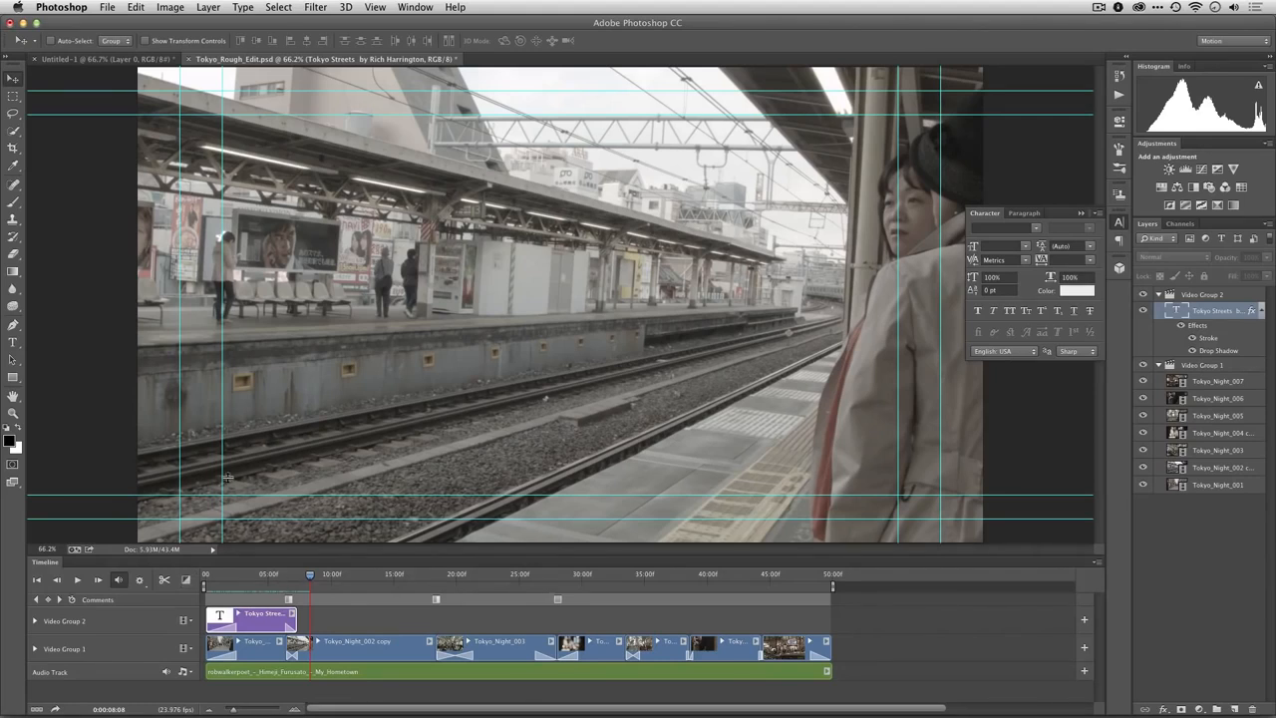
left_click(105, 10)
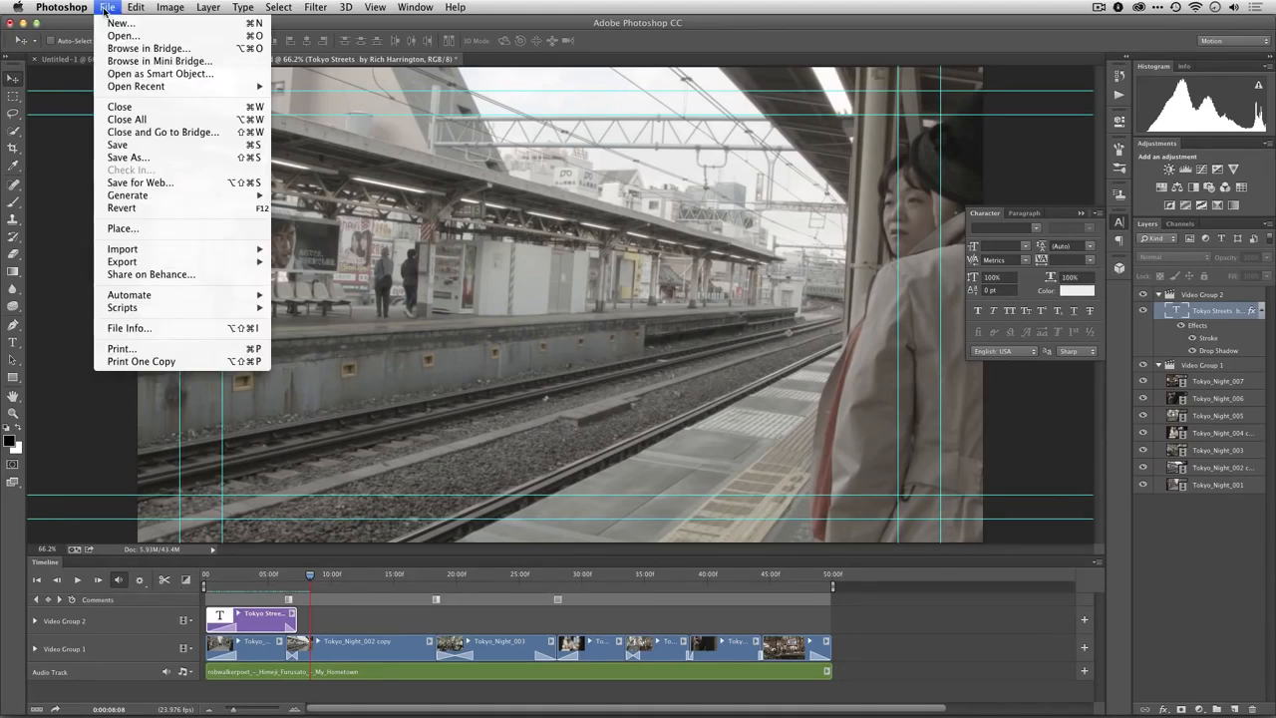
left_click(112, 146)
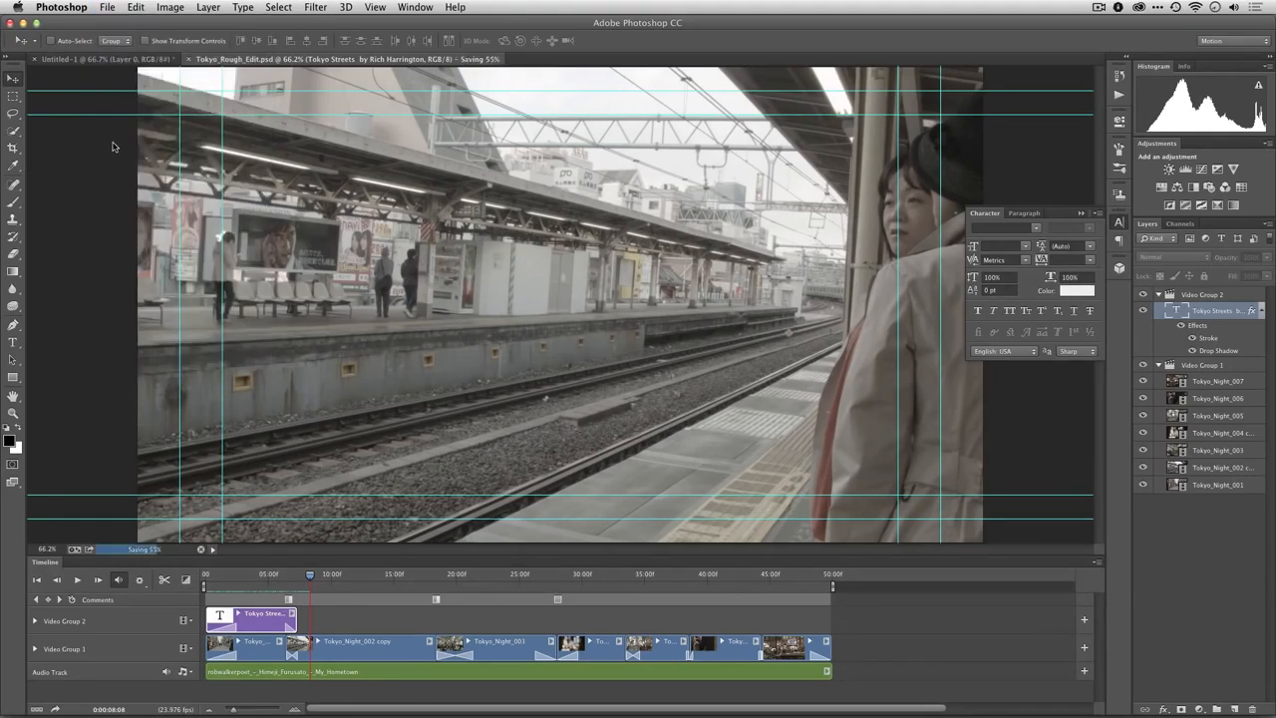